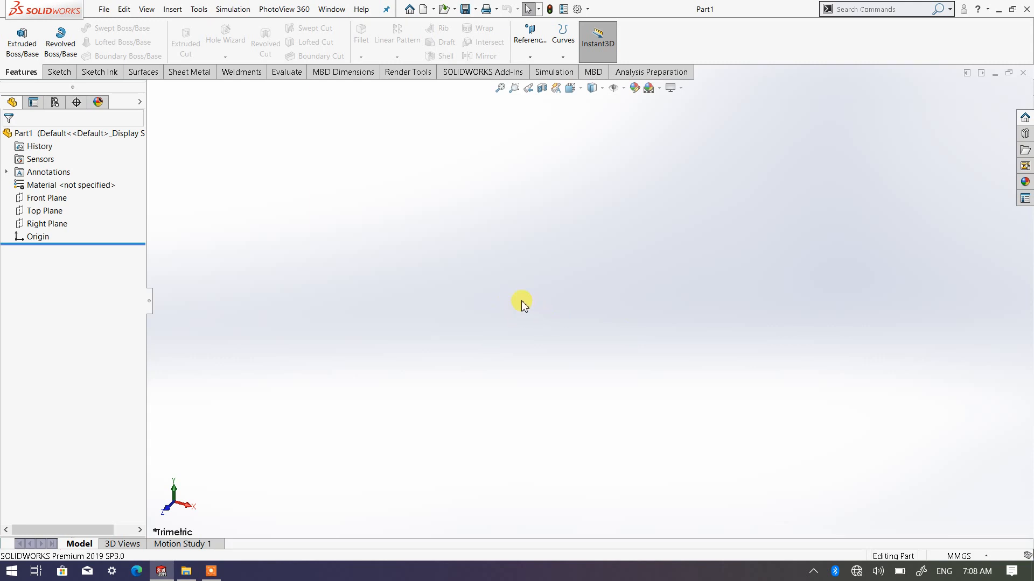
Sketch a center rectangle about 93 mm wide and 137 mm long on the Top Plane, centred on the origin
left_click(56, 213)
left_click(69, 200)
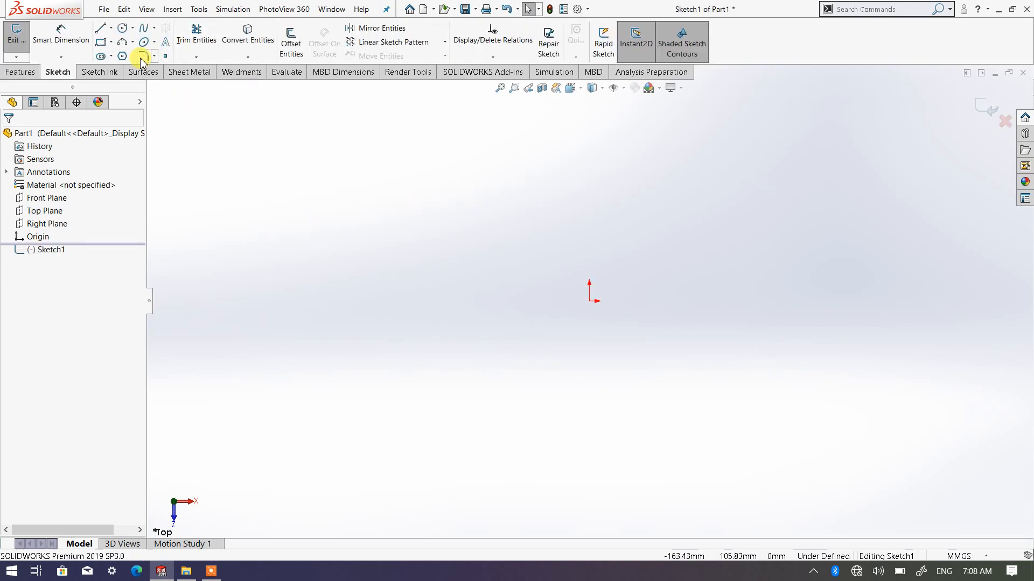
left_click(111, 42)
left_click(128, 77)
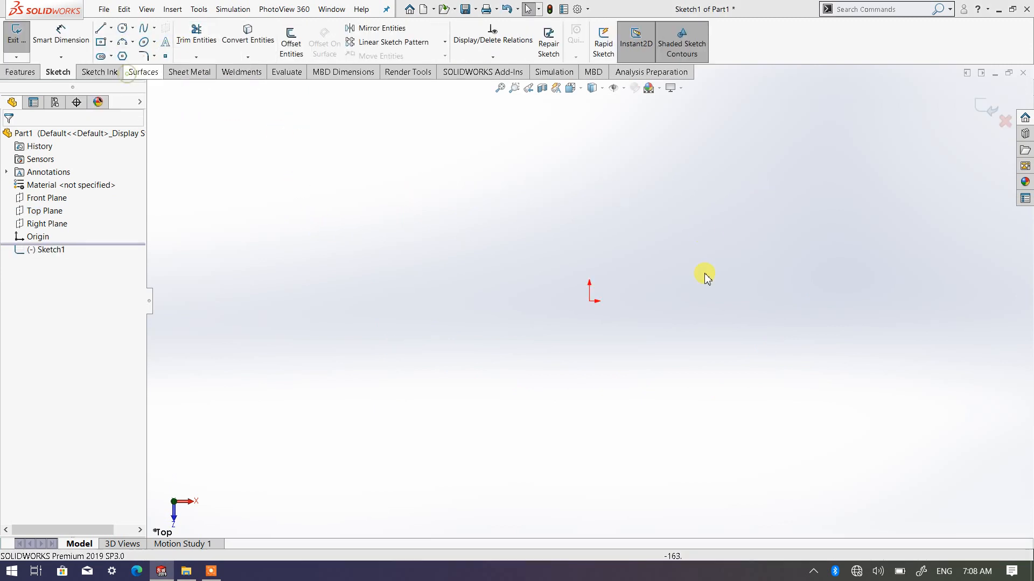
left_click(552, 325)
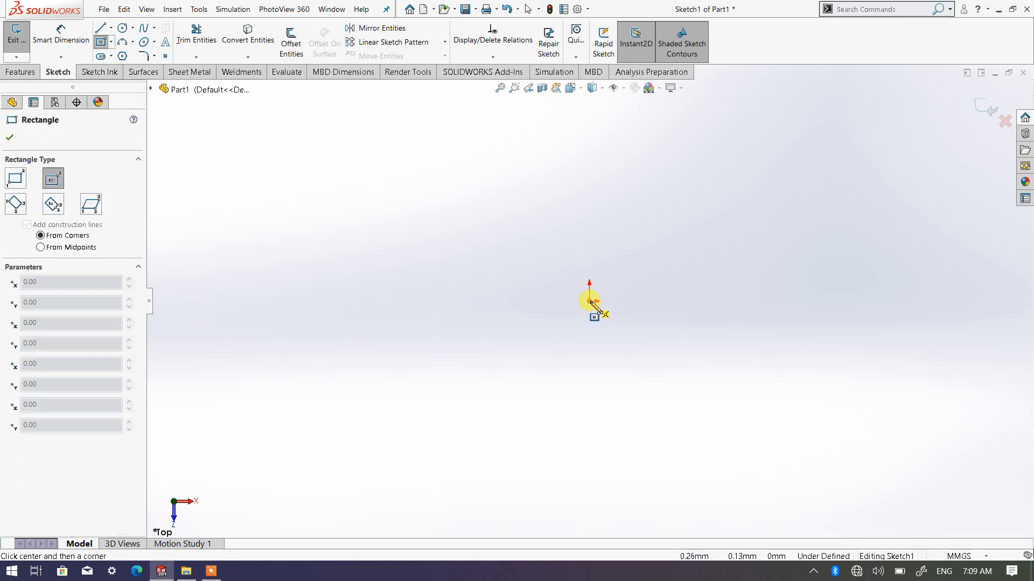
left_click(590, 302)
left_click(684, 171)
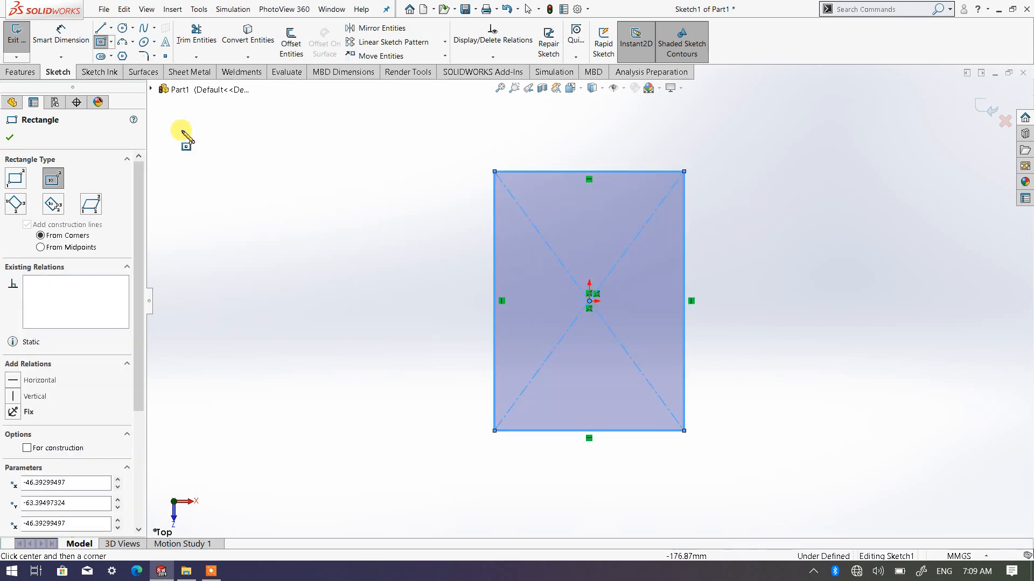
Dimension the rectangle's lower horizontal edge and set its width to 100 mm
left_click(61, 34)
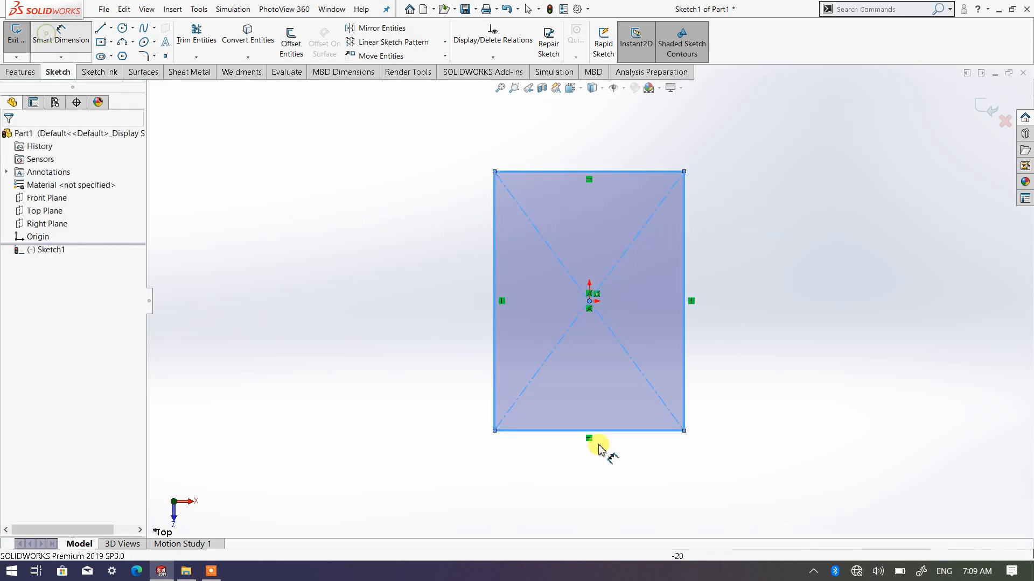
left_click(641, 433)
left_click(593, 484)
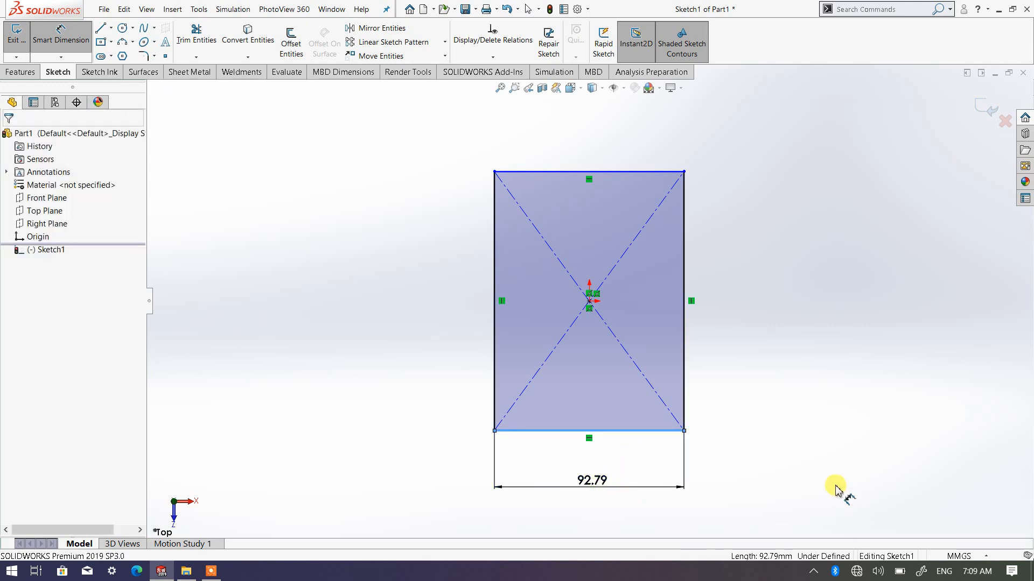
double_click(600, 482)
type("10")
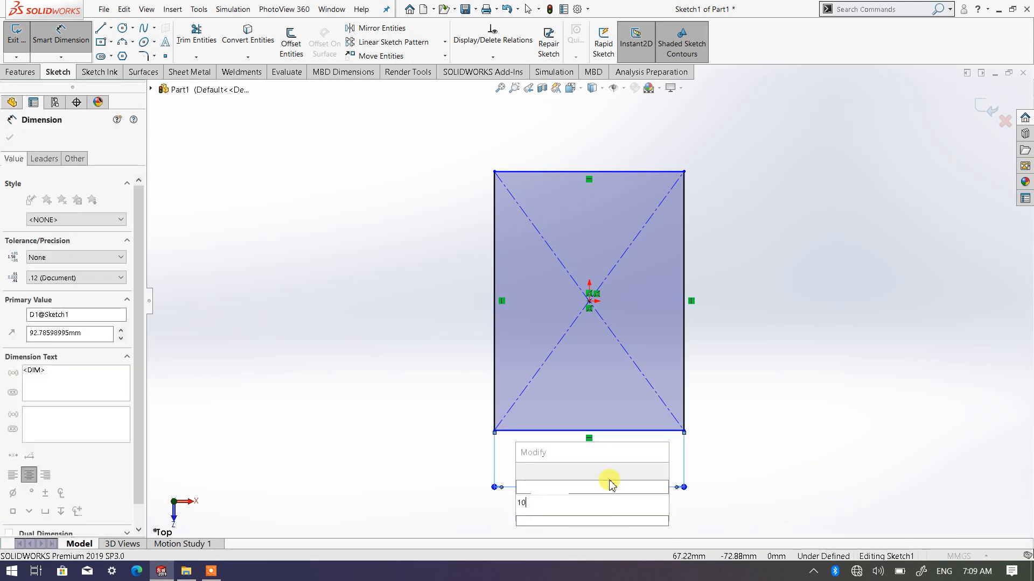
type("0")
key("Return")
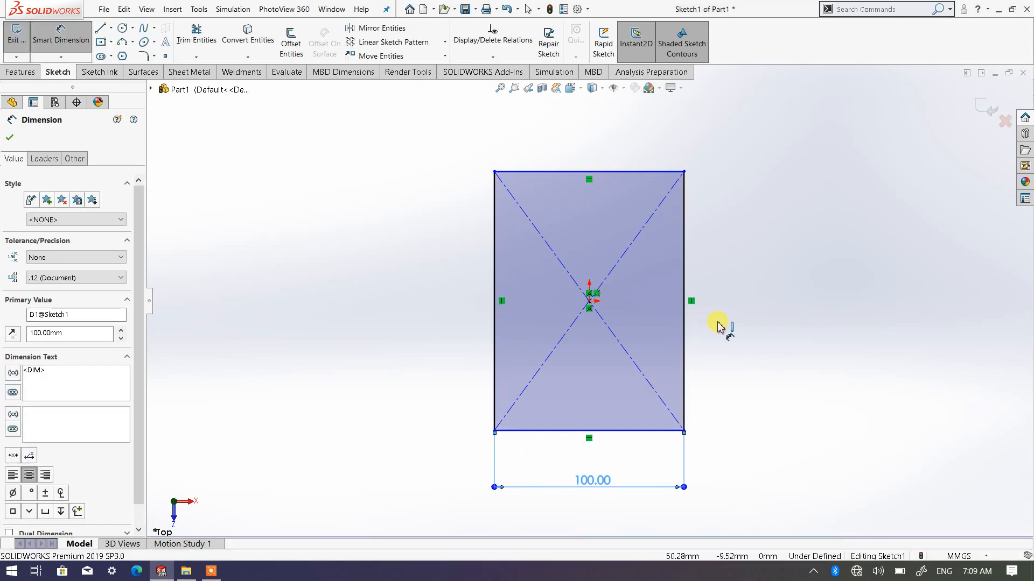
Dimension the rectangle's vertical side and set its length to 200 mm
left_click(685, 326)
left_click(775, 329)
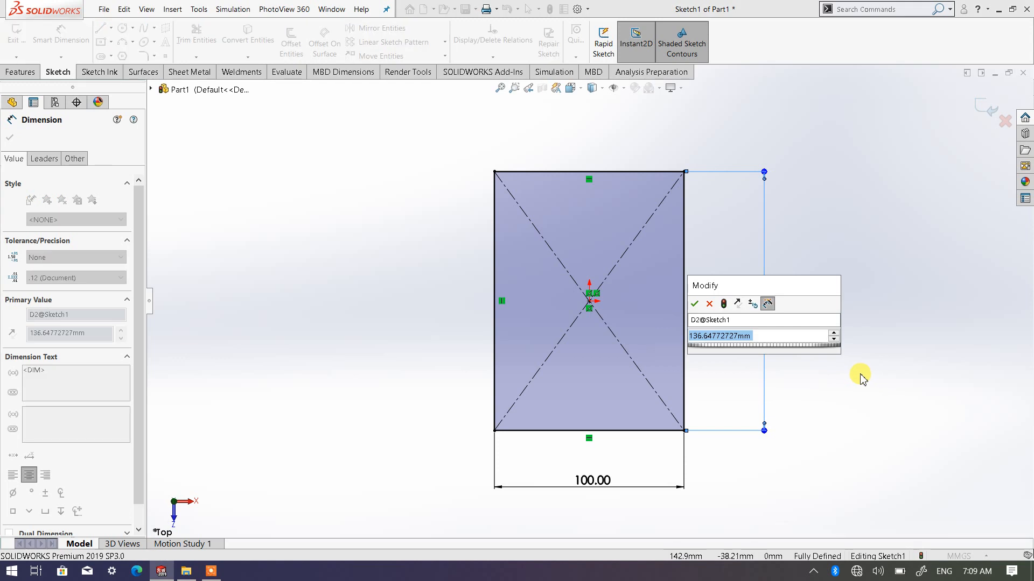
type("200")
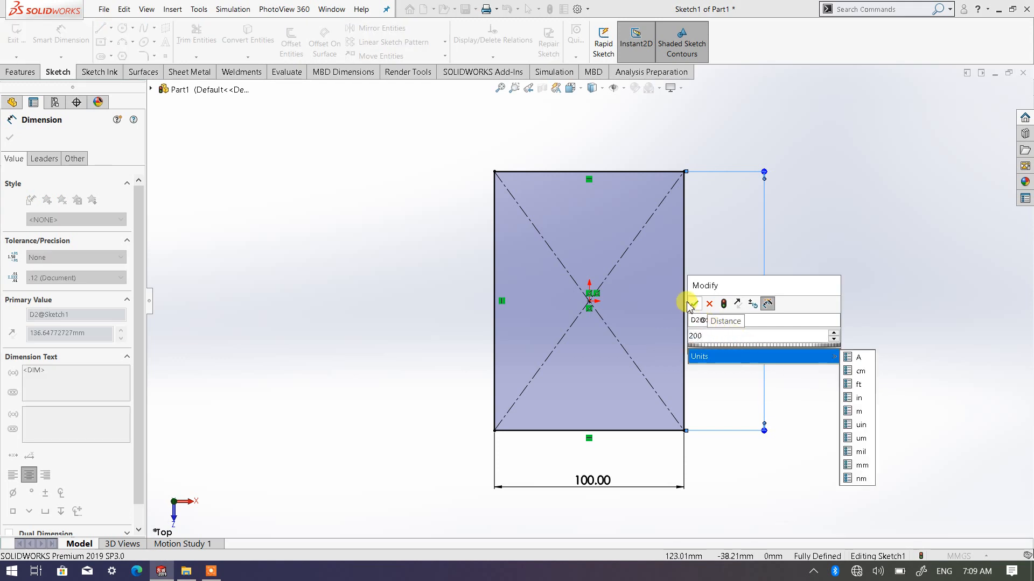
left_click(694, 304)
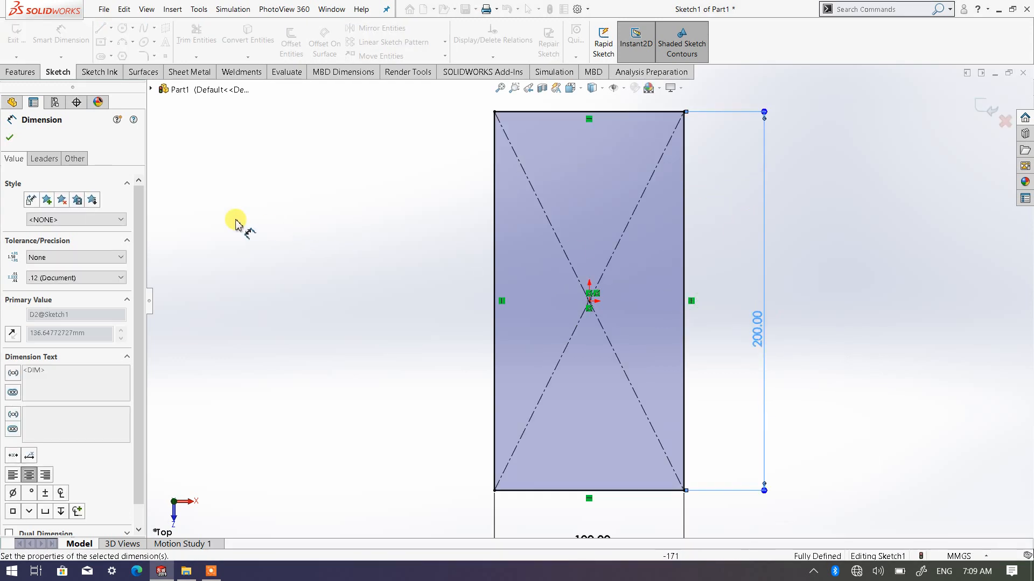
left_click(10, 138)
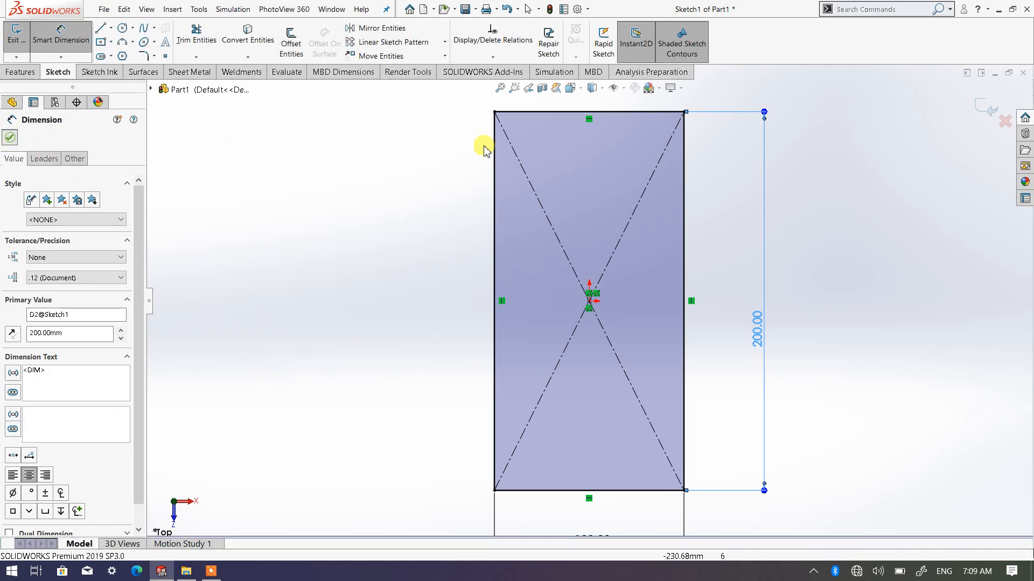
left_click(586, 94)
left_click(628, 110)
left_click(643, 131)
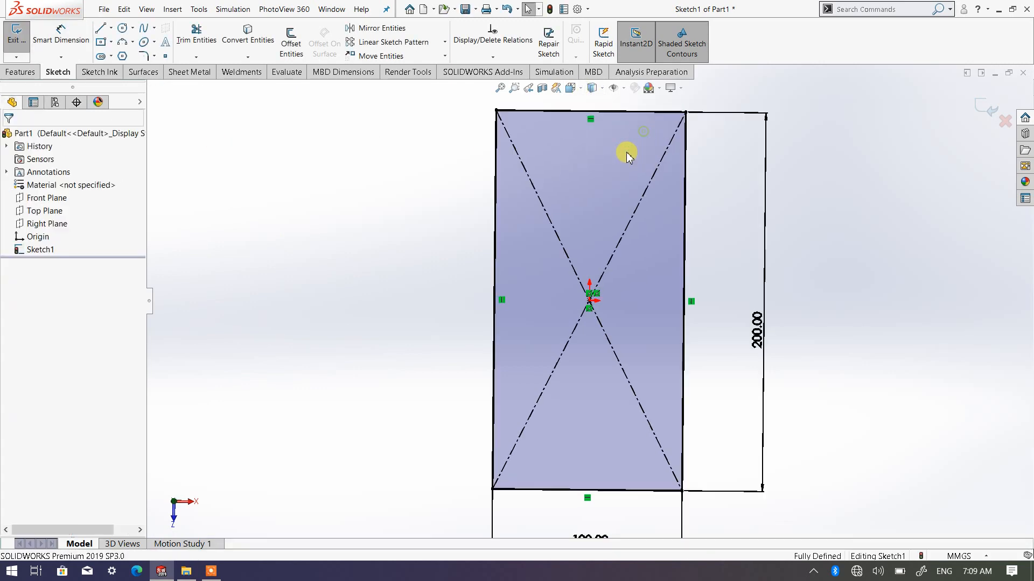
Extrude the rectangle sketch as a blind boss with a depth of 30 mm
left_click(21, 71)
left_click(22, 43)
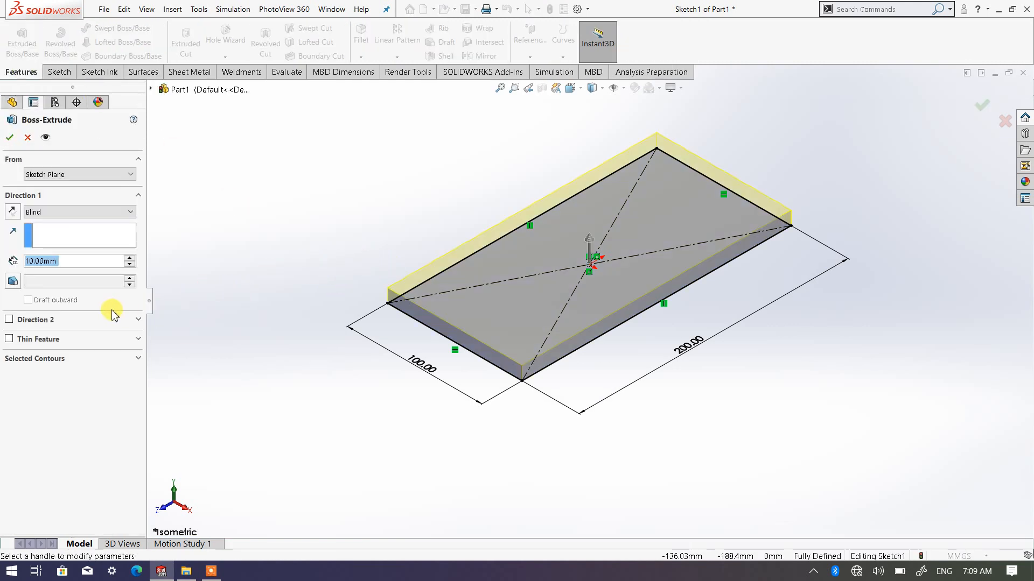
left_click(129, 258)
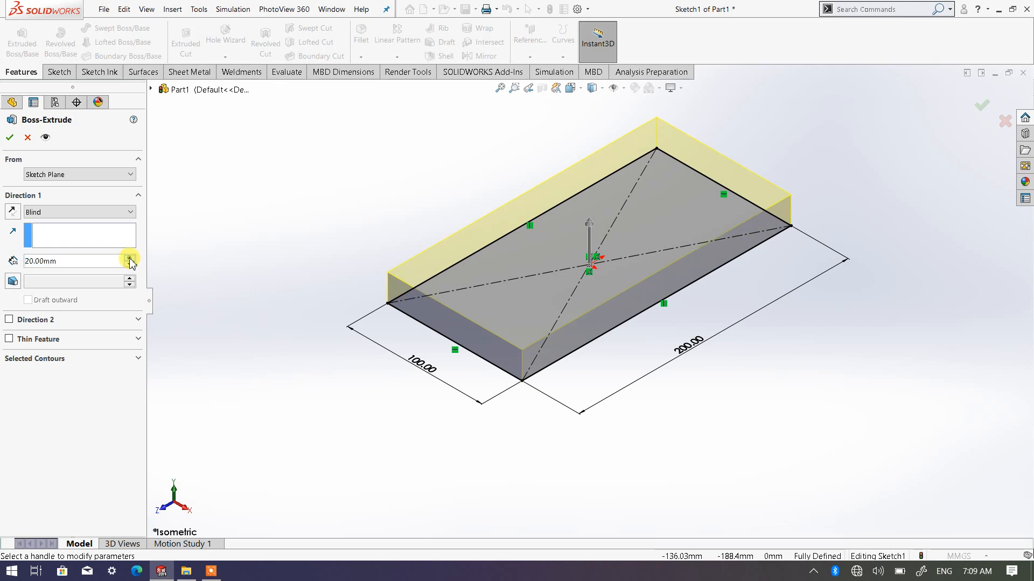
left_click(10, 137)
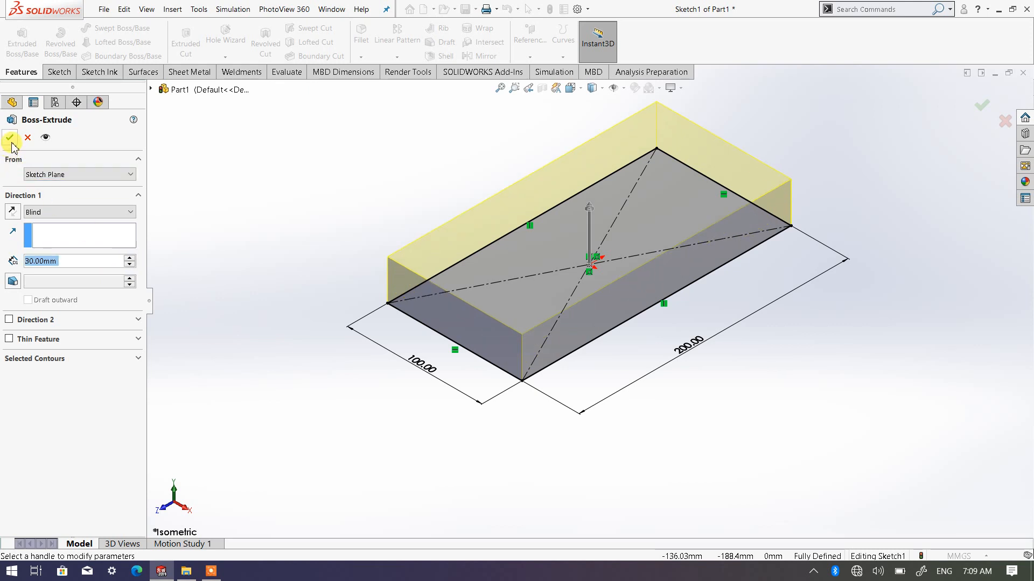
left_click(350, 195)
scroll(491, 234, "up", 2)
scroll(502, 242, "down", 1)
scroll(536, 253, "down", 1)
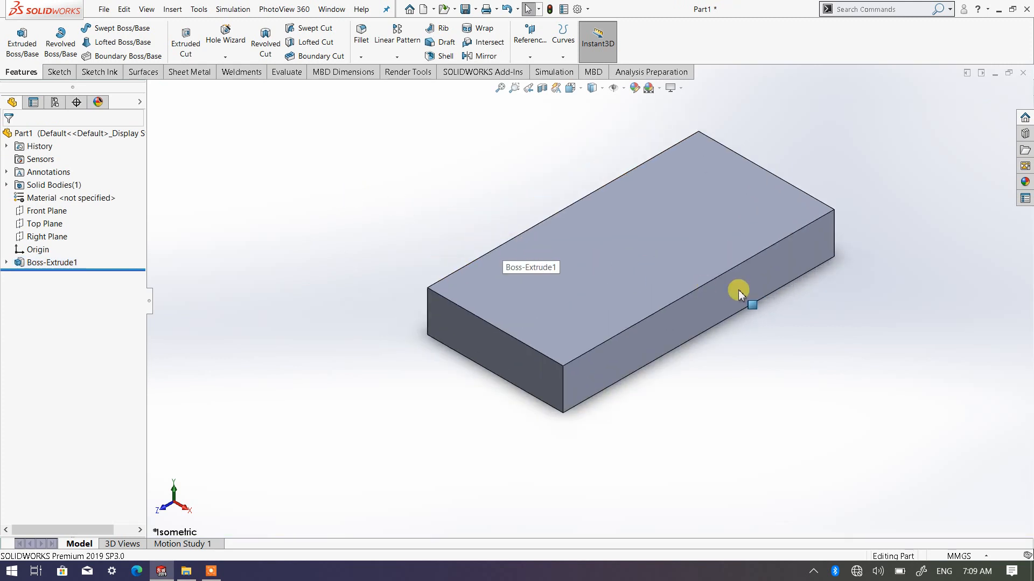
scroll(635, 277, "down", 1)
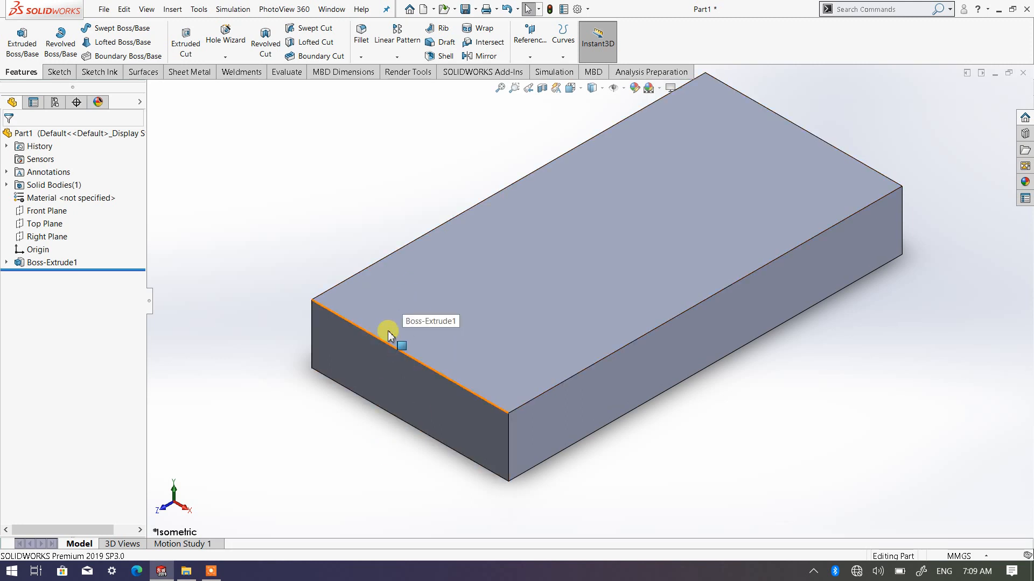
left_click(60, 72)
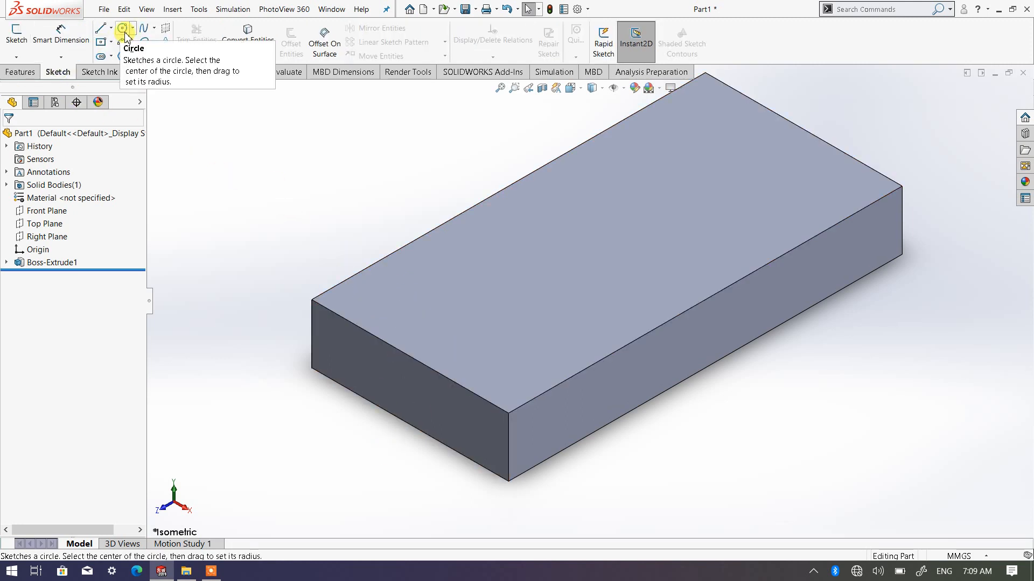
left_click(20, 71)
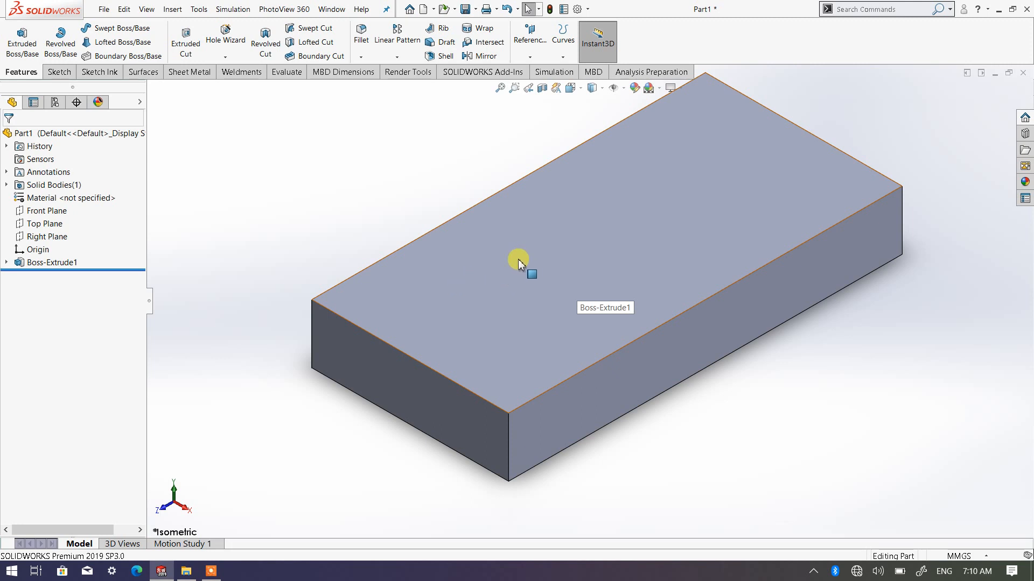
left_click(492, 273)
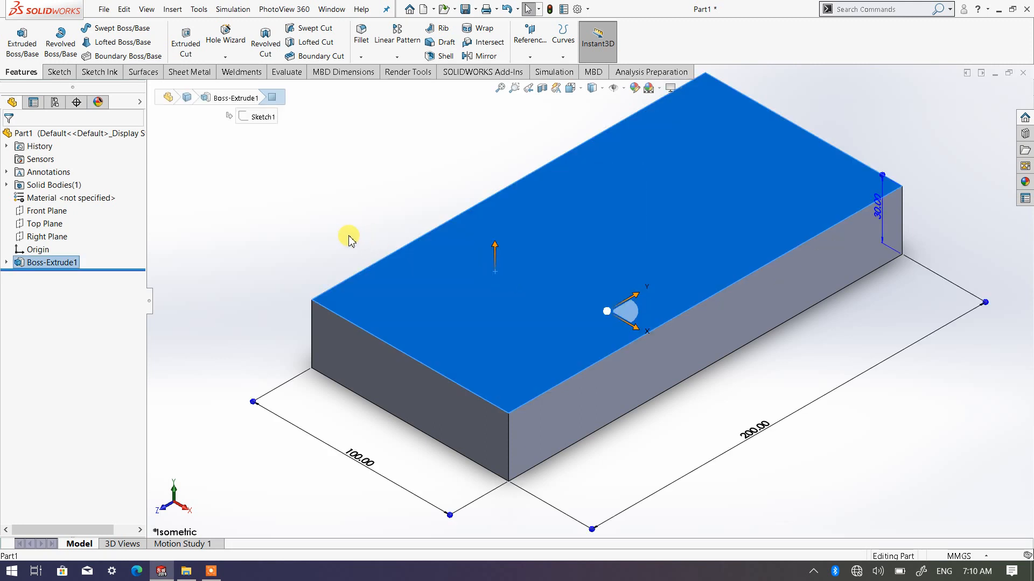
left_click(331, 229)
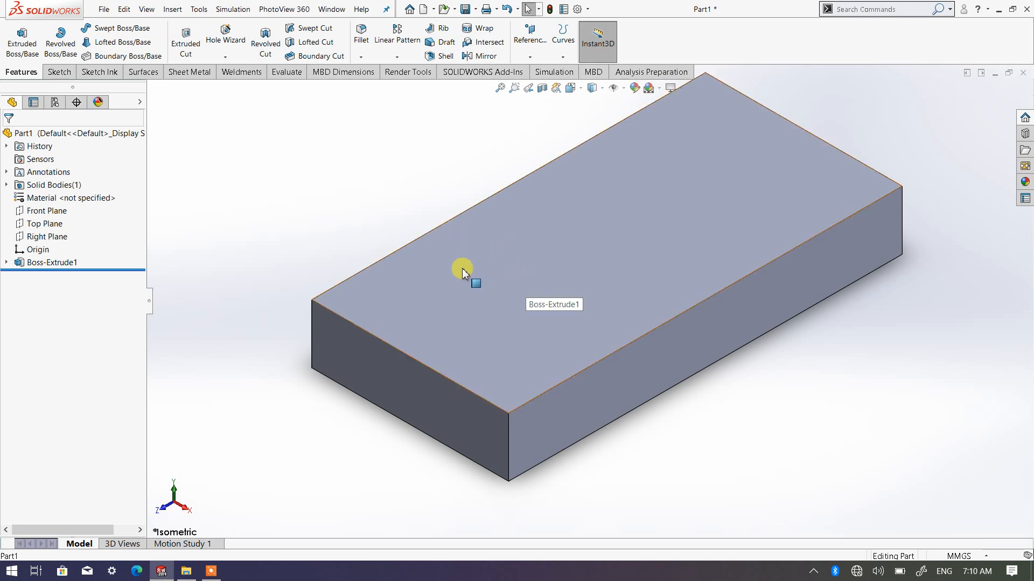
Start the Hole Wizard and review its hole position and hole type settings
left_click(225, 57)
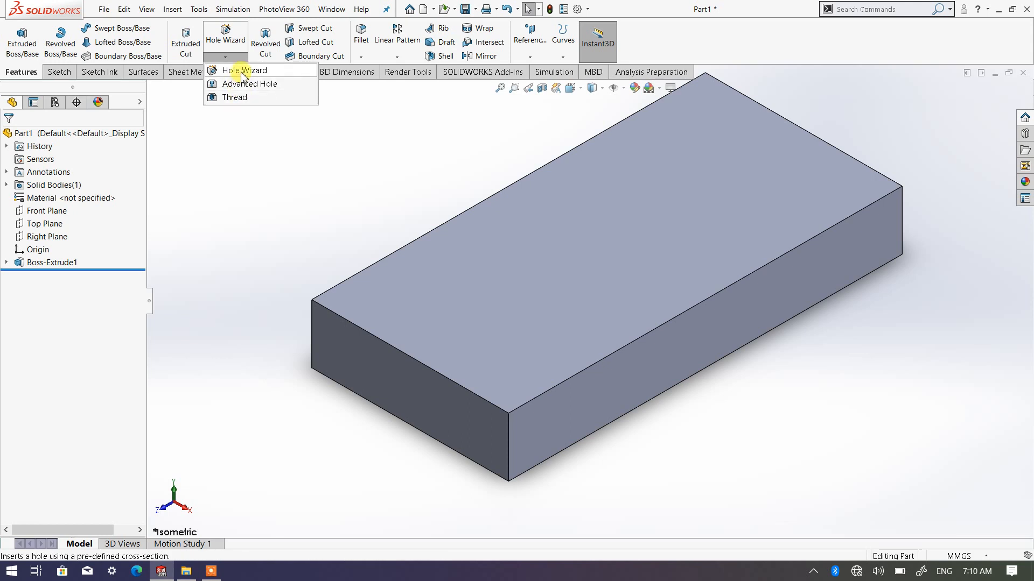
left_click(241, 72)
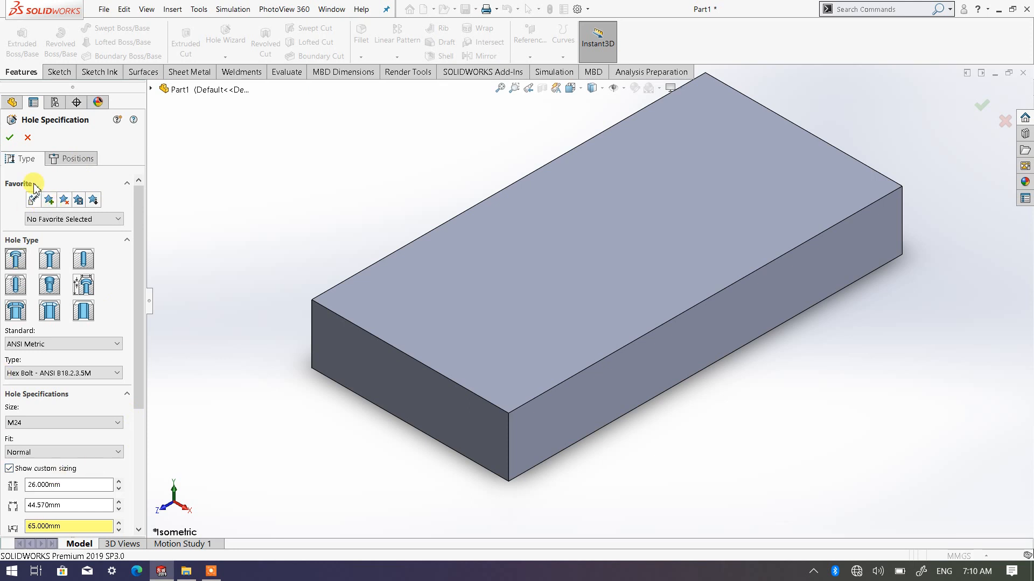
left_click(68, 160)
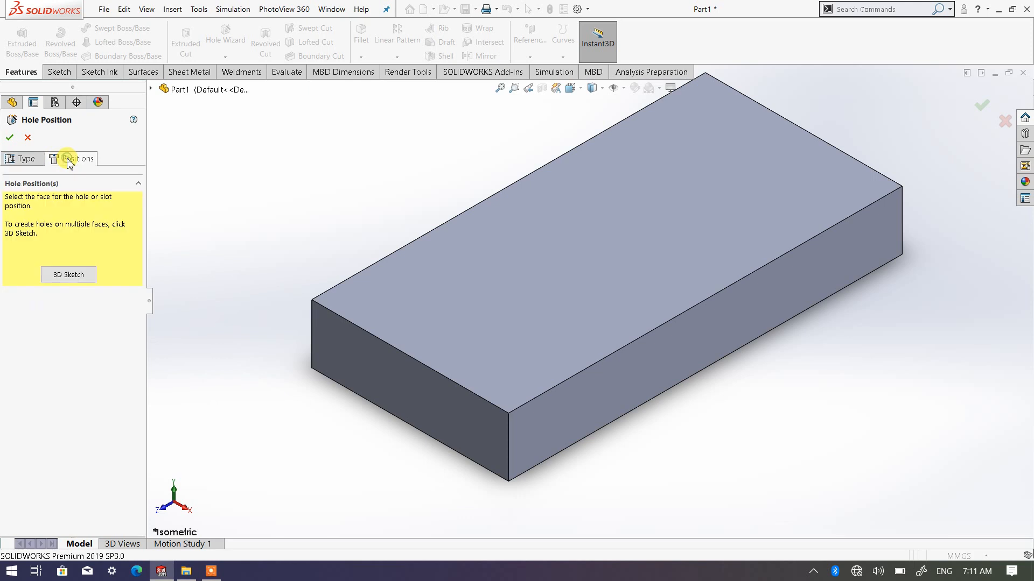
left_click(31, 160)
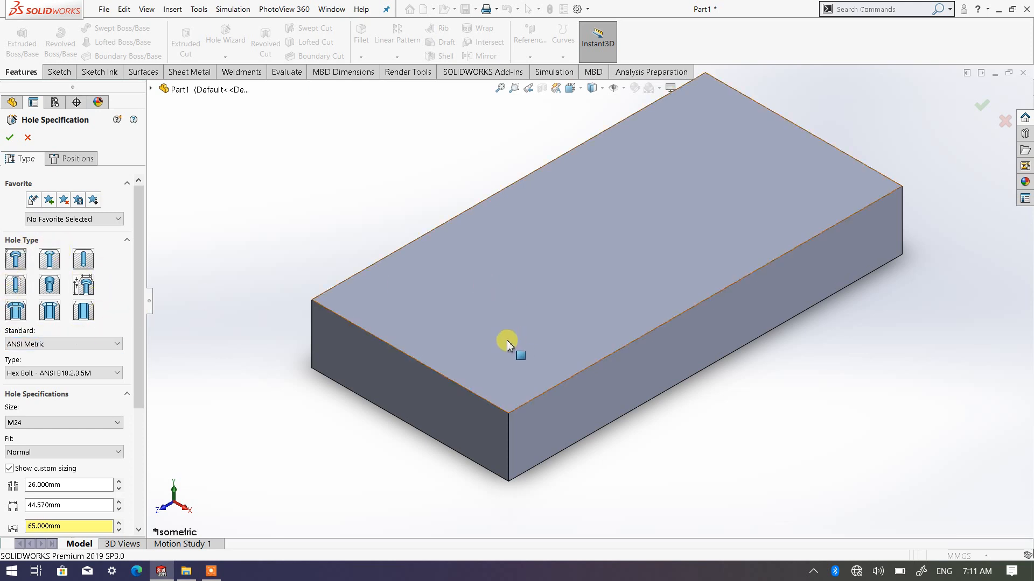
left_click(78, 159)
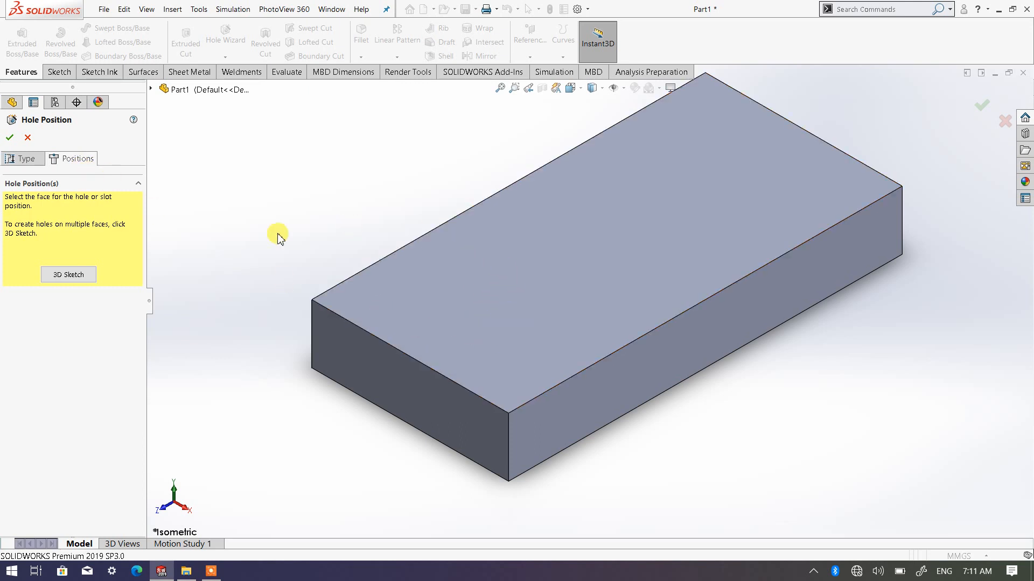
left_click(25, 159)
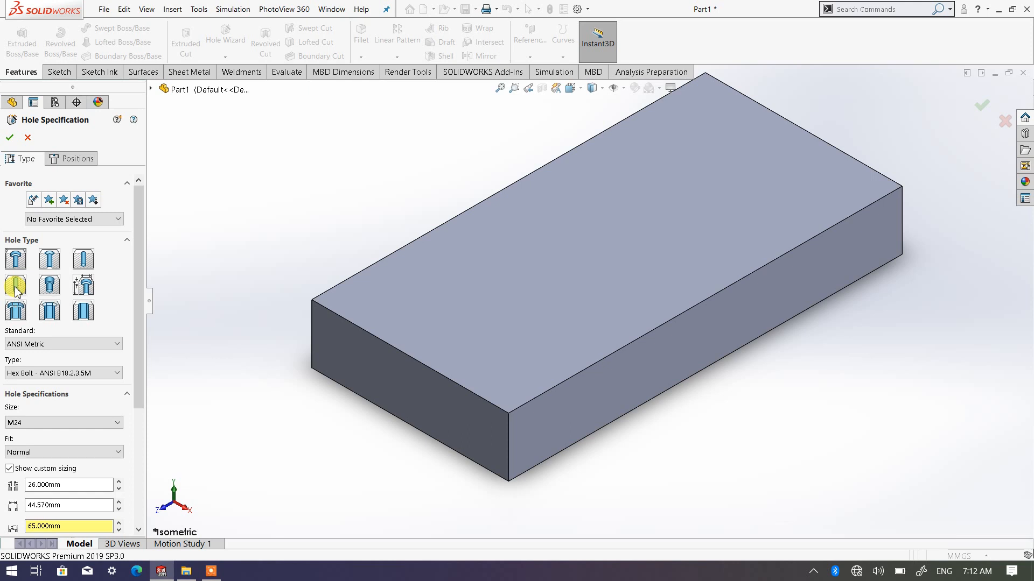
left_click(86, 263)
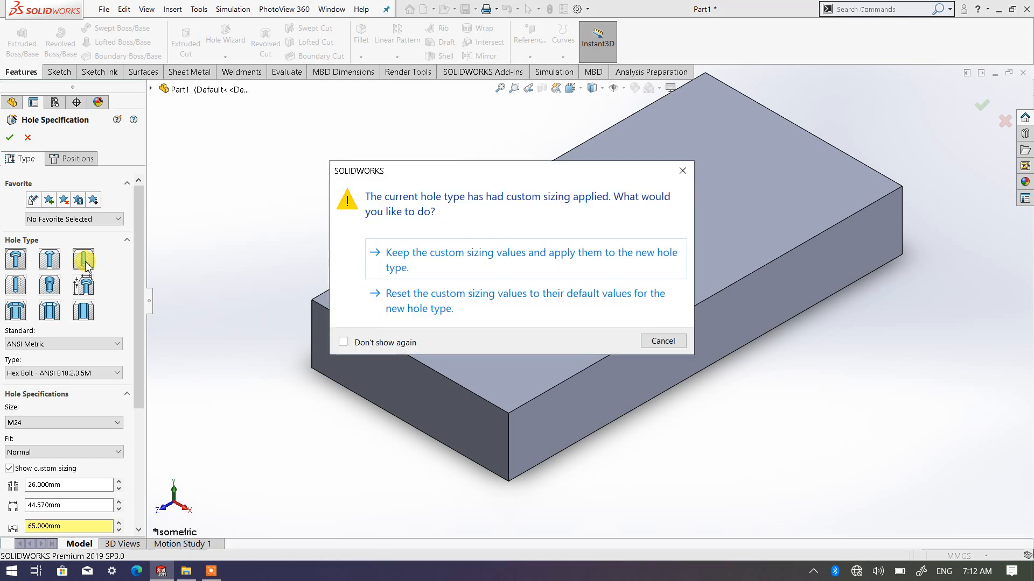
left_click(655, 342)
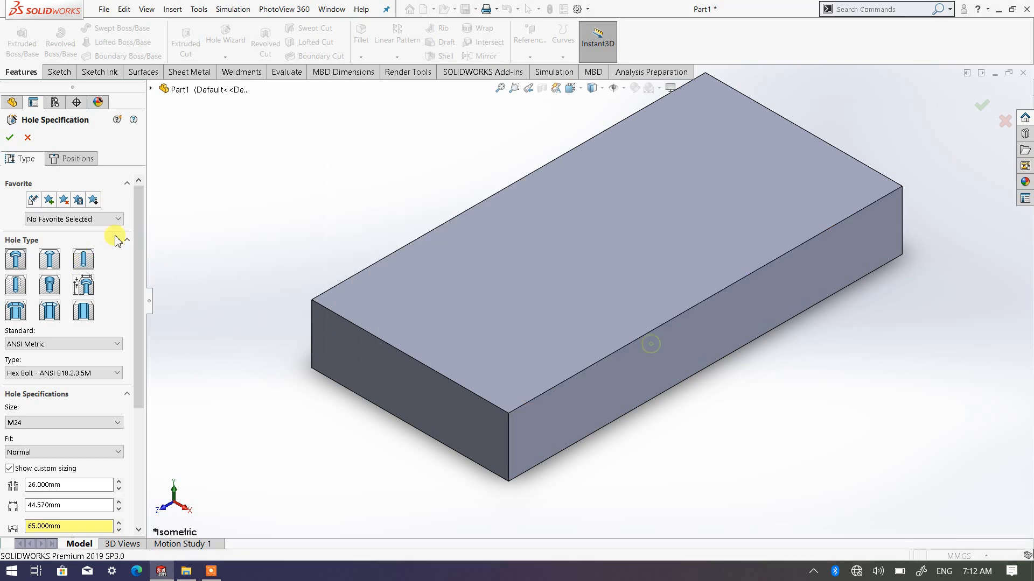
left_click(85, 261)
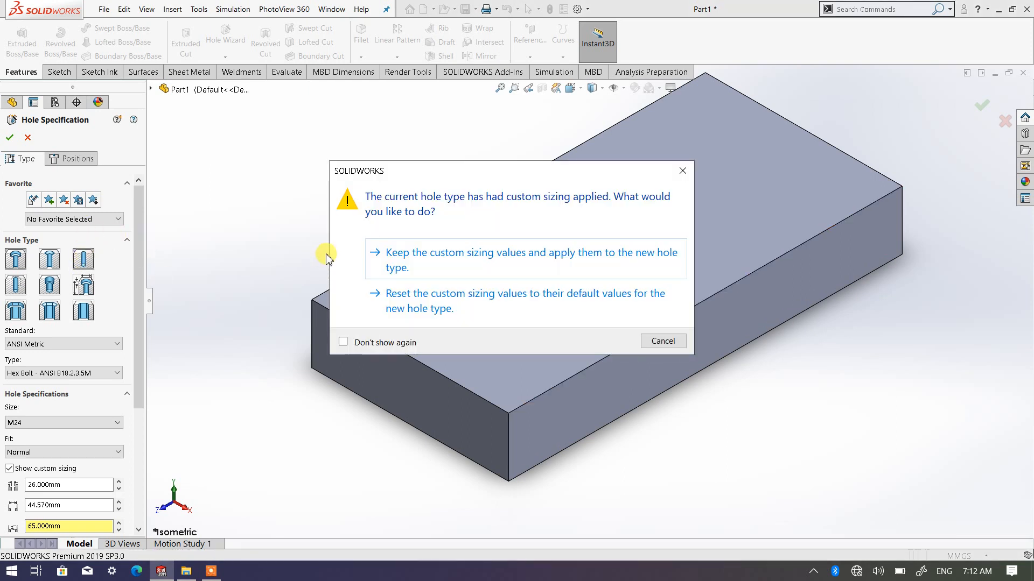
left_click(683, 170)
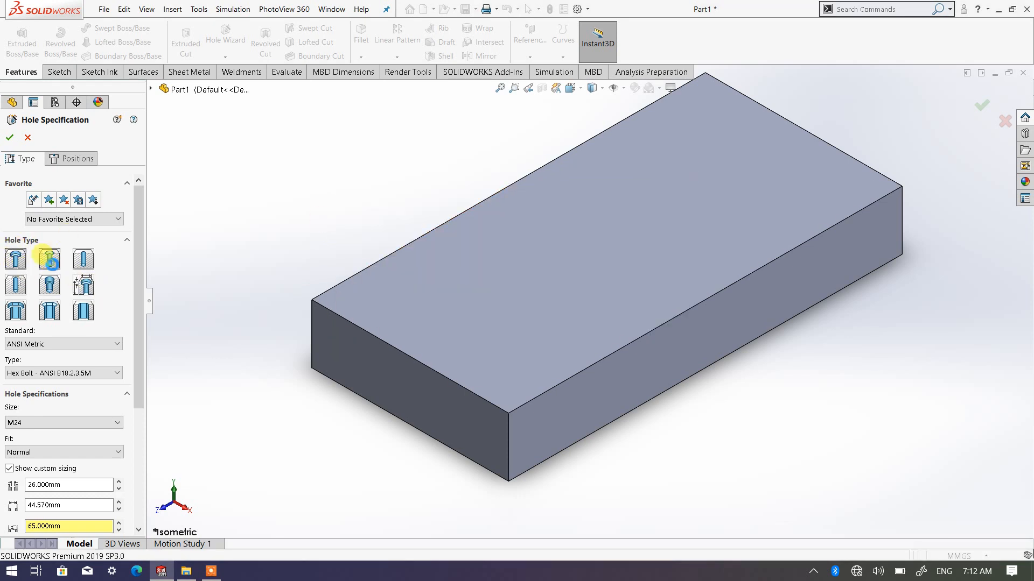
Set the hole type to a plain Hole with the ANSI Metric standard and the Drill sizes type
left_click(50, 260)
left_click(391, 300)
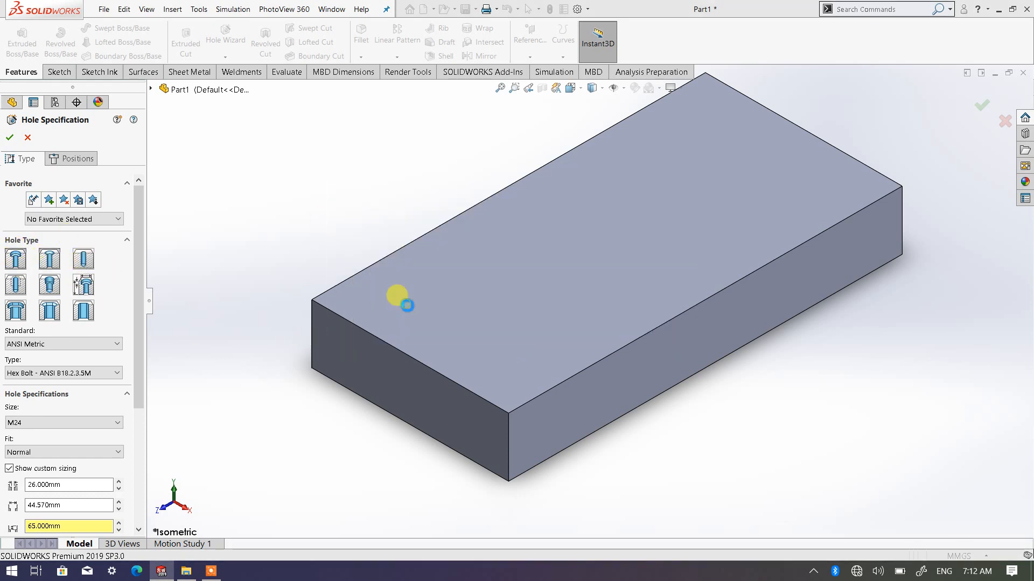
left_click(86, 266)
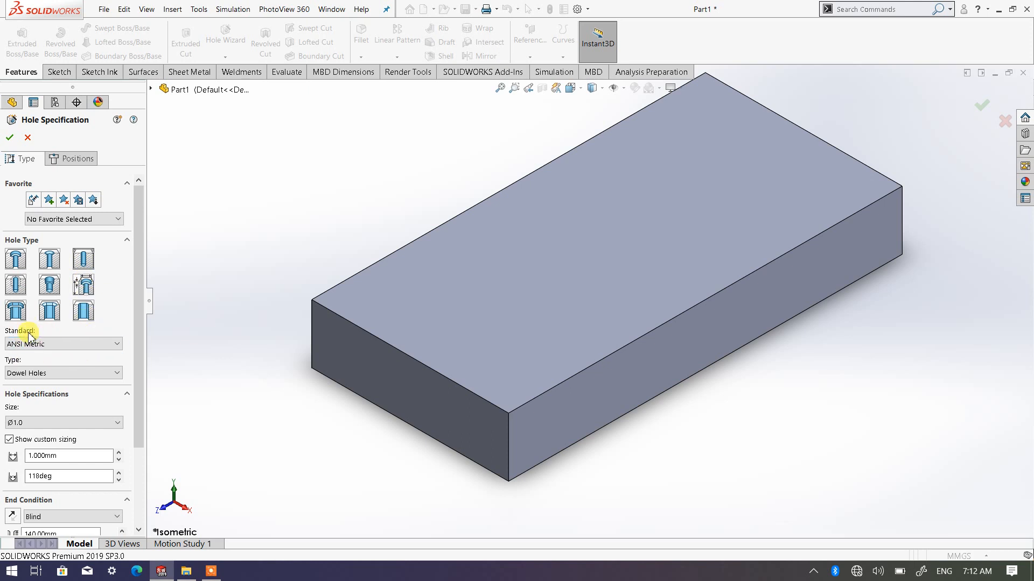
left_click(89, 344)
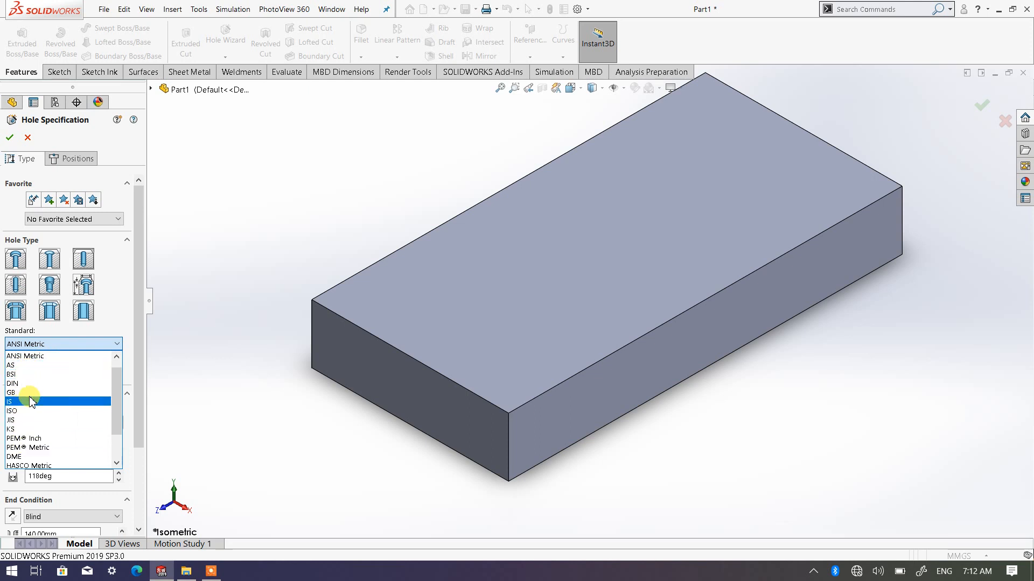
left_click(30, 356)
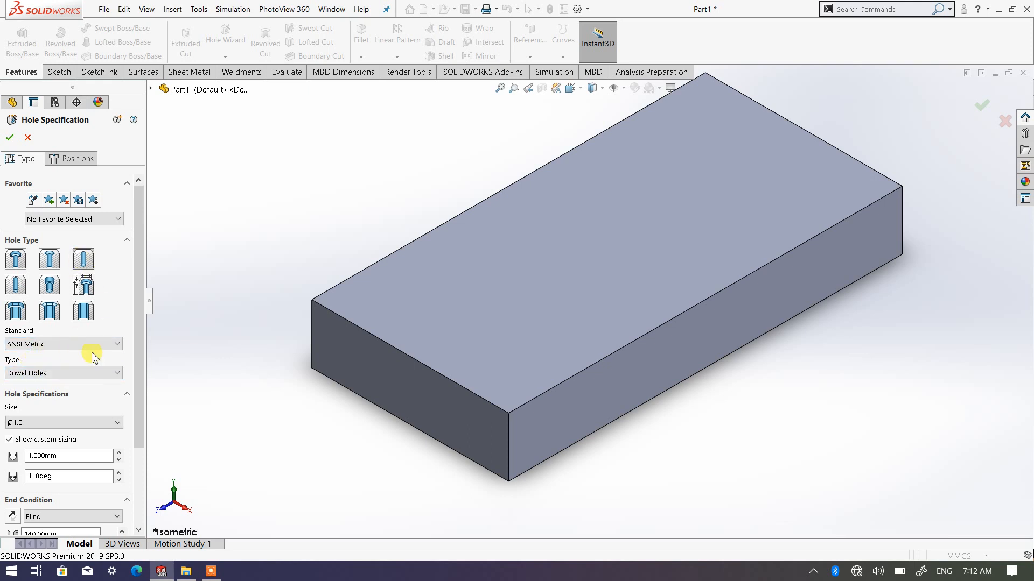
left_click(90, 374)
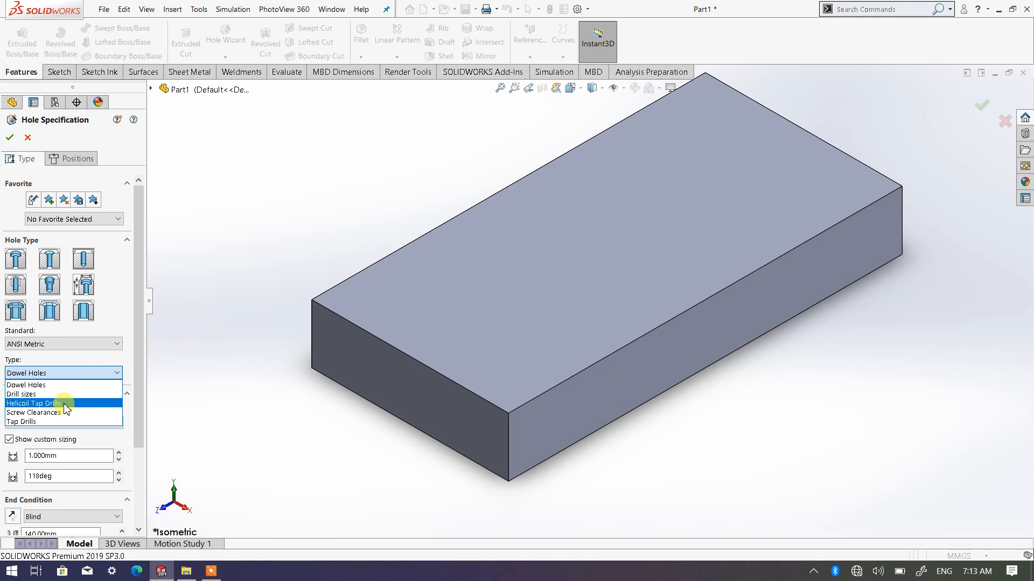
left_click(37, 396)
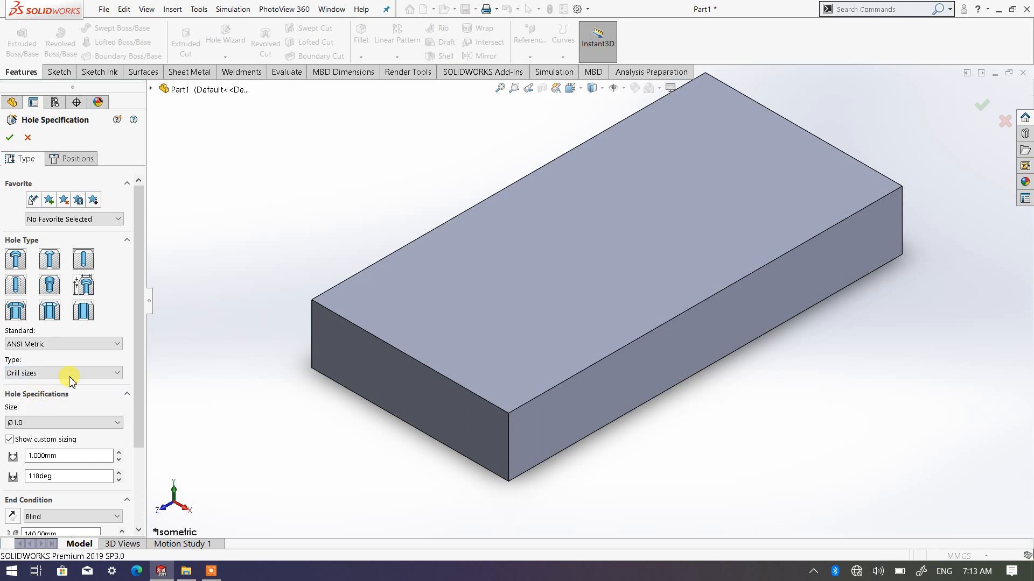
Set the hole size to Ø10.0 and the end condition to Through All
scroll(91, 418, "down", 3)
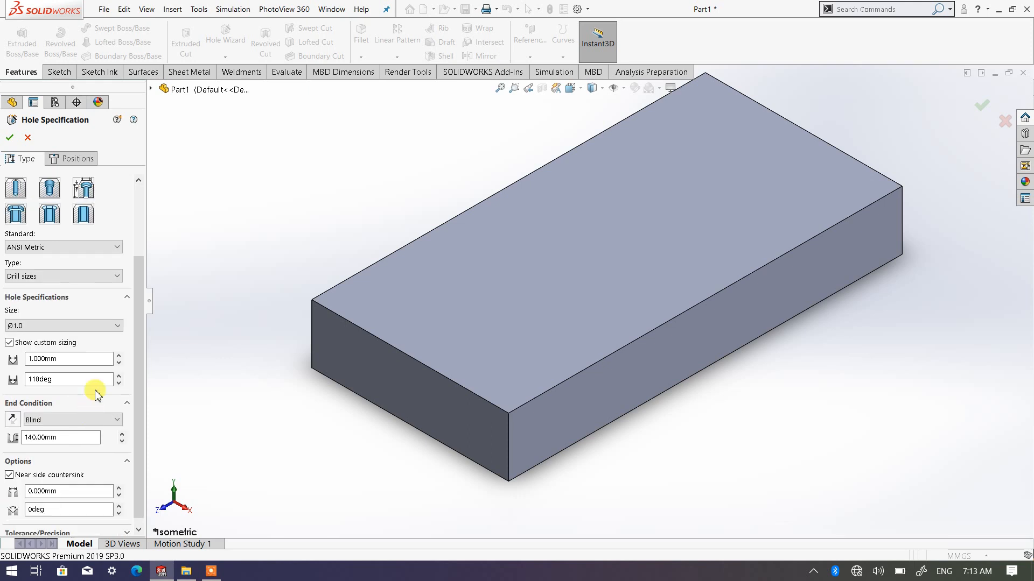
left_click(118, 326)
scroll(39, 393, "down", 8)
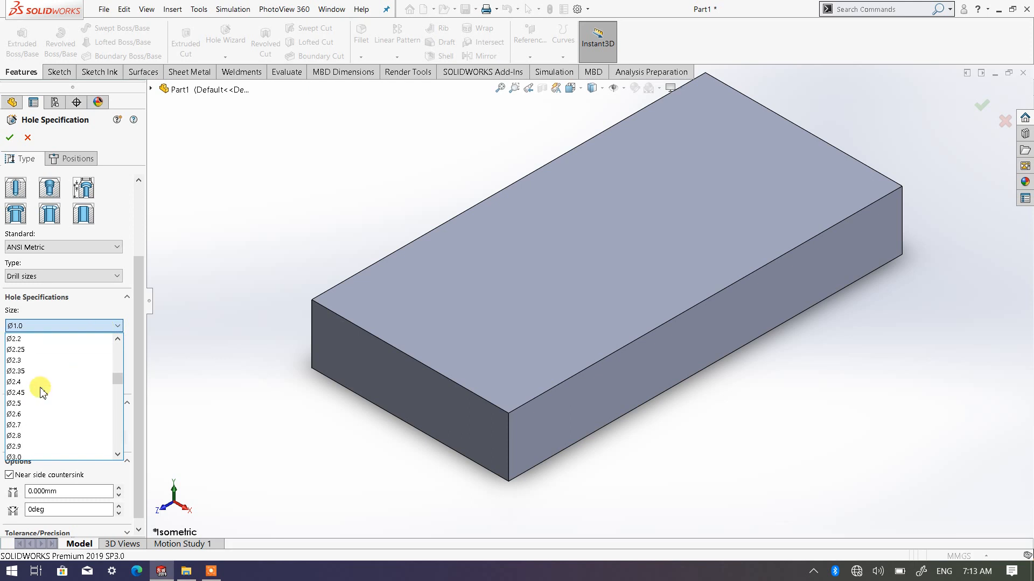
scroll(43, 392, "down", 17)
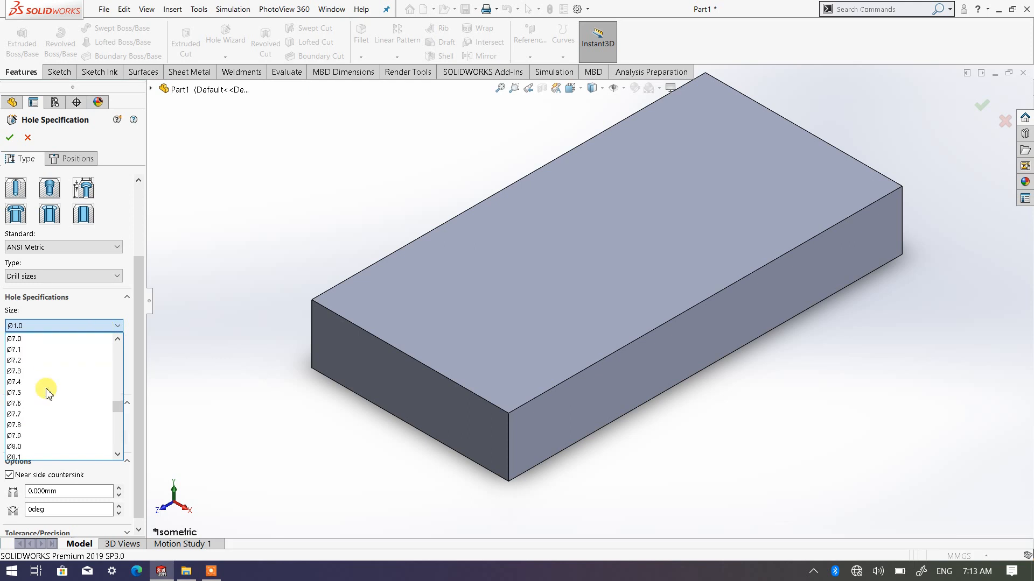
scroll(49, 393, "down", 4)
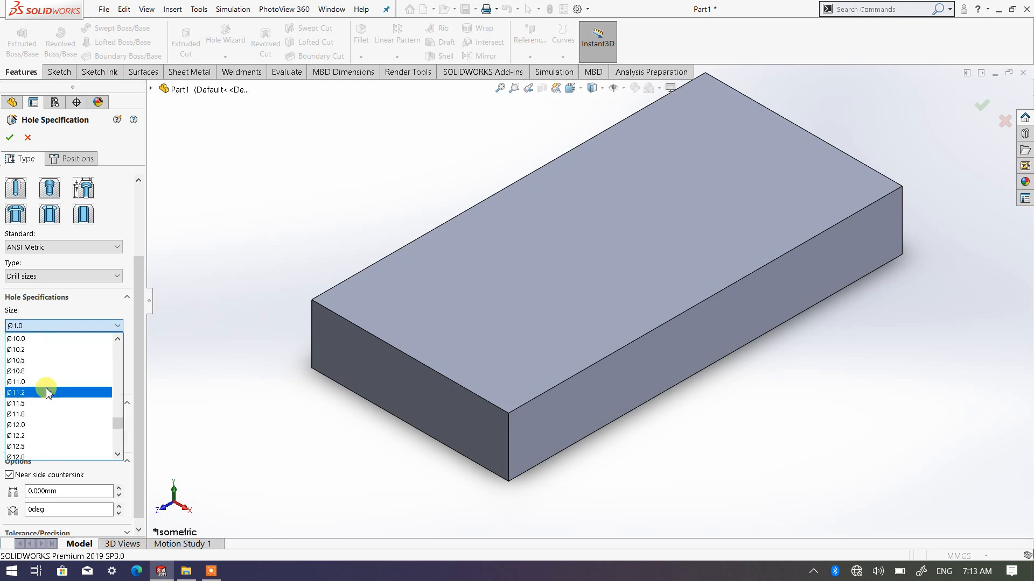
scroll(46, 385, "down", 1)
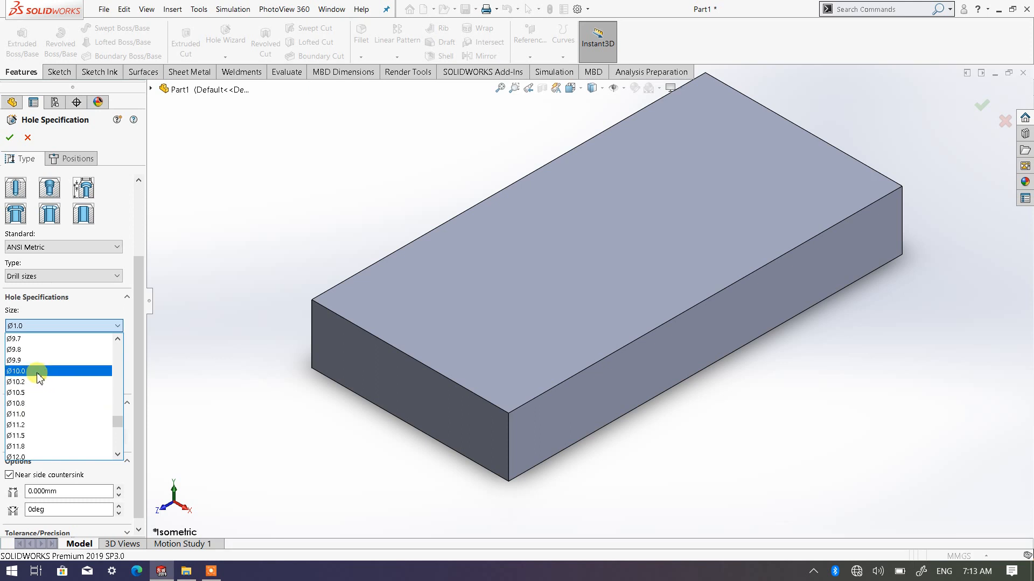
left_click(37, 373)
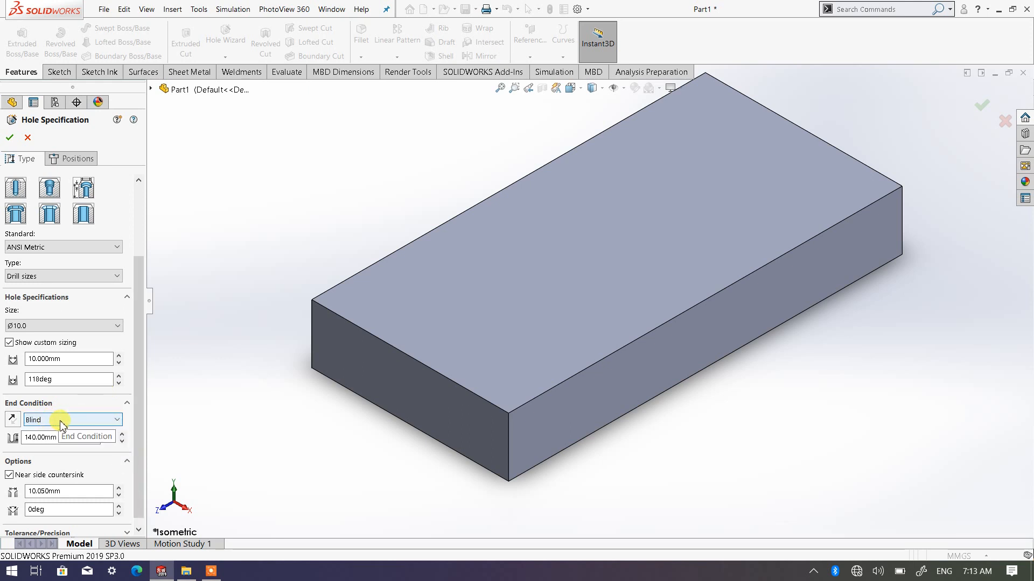
left_click(115, 422)
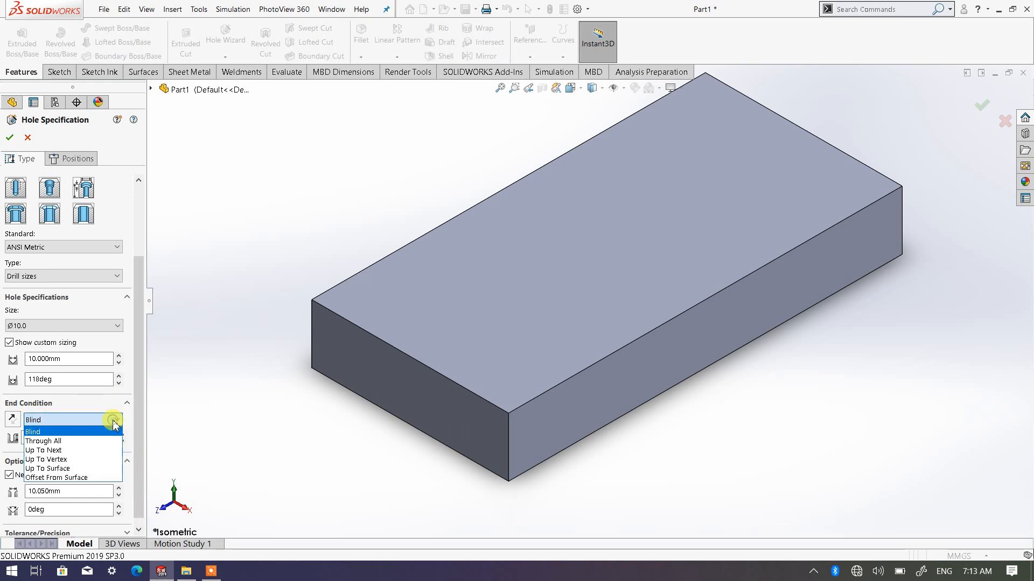
left_click(87, 442)
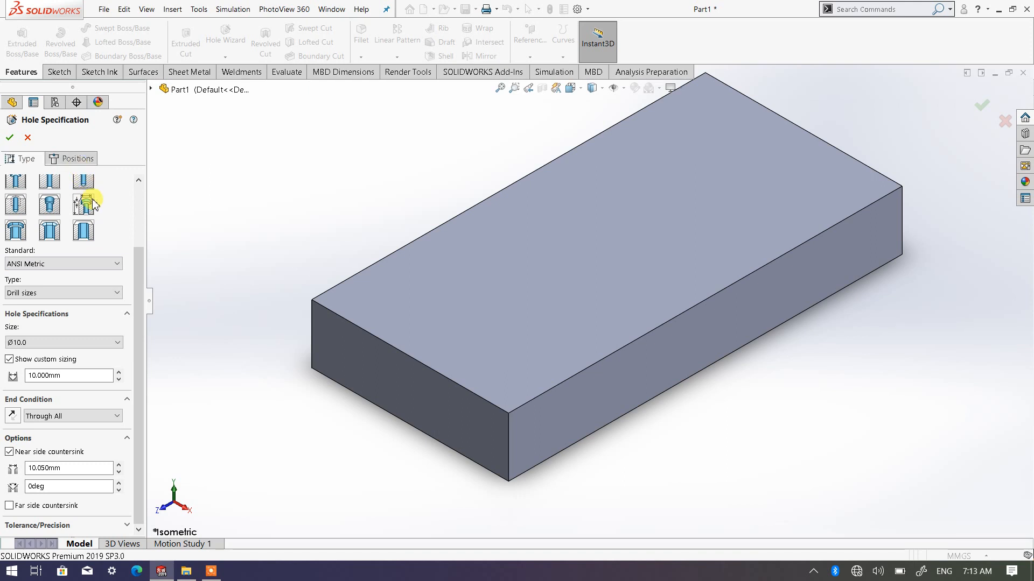
Place four holes on the block's top face, one near each corner, the first two about 23 mm from the same short edge
left_click(77, 159)
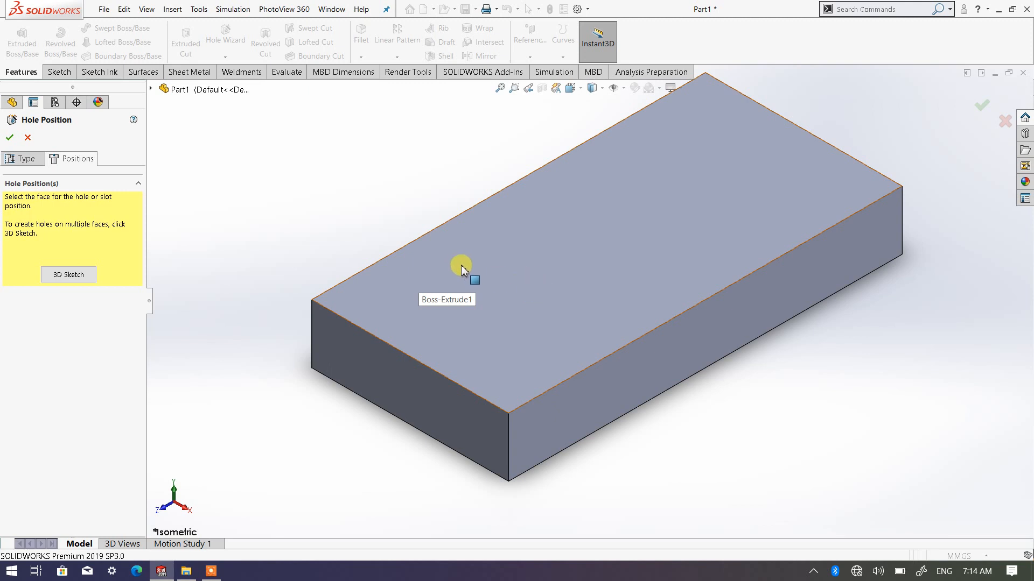
left_click(496, 274)
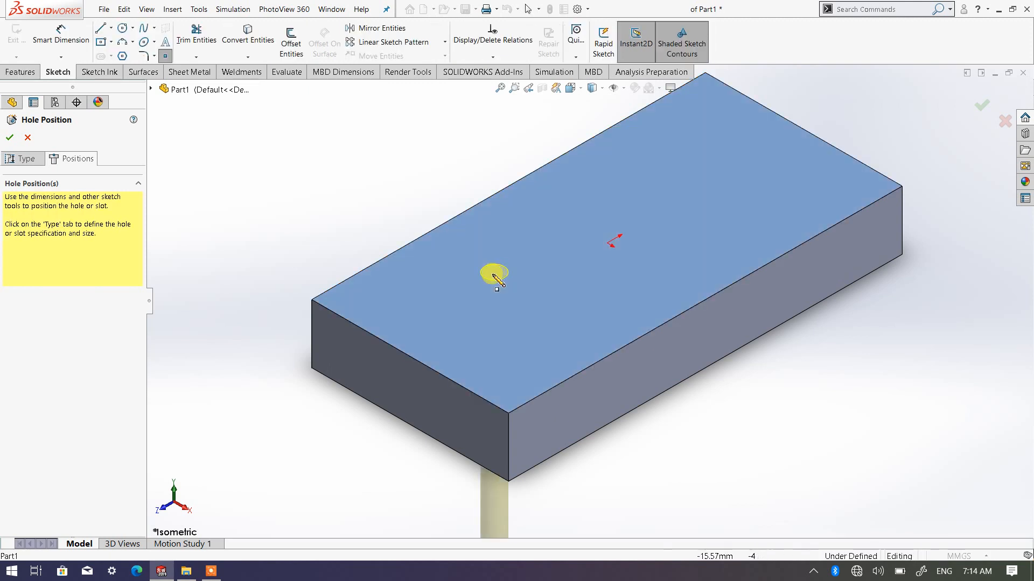
left_click(372, 291)
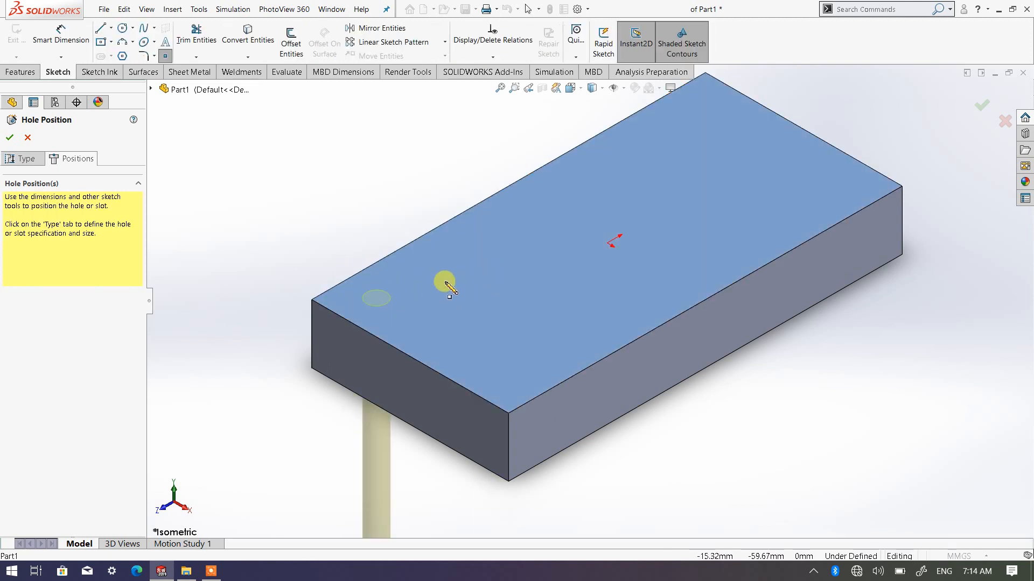
mouse_move(376, 297)
left_mouse_down()
mouse_move(511, 380)
mouse_move(794, 231)
mouse_move(840, 183)
mouse_move(710, 99)
mouse_move(692, 101)
mouse_move(373, 314)
mouse_move(392, 293)
left_mouse_up()
left_click(390, 292)
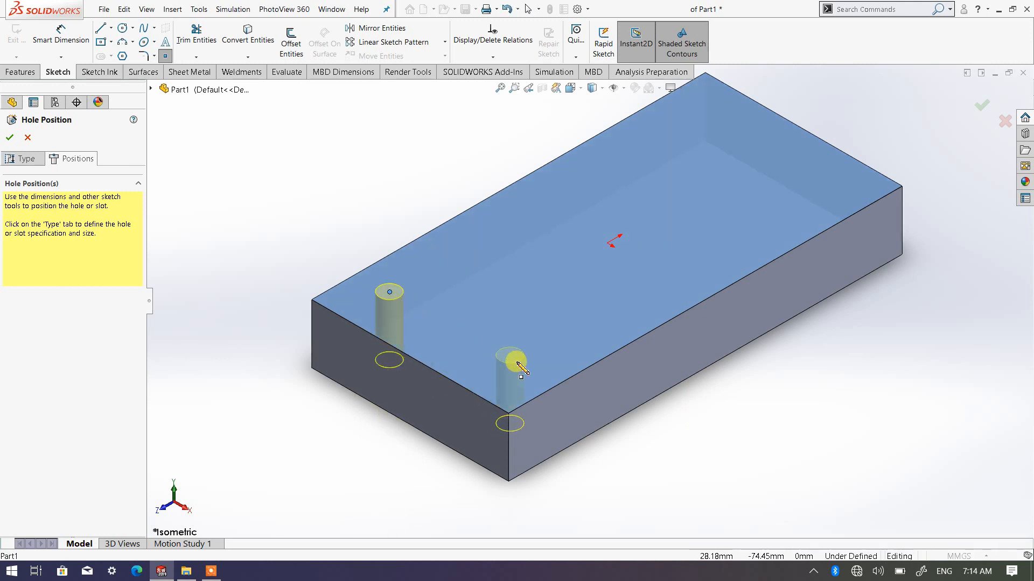
left_click(516, 366)
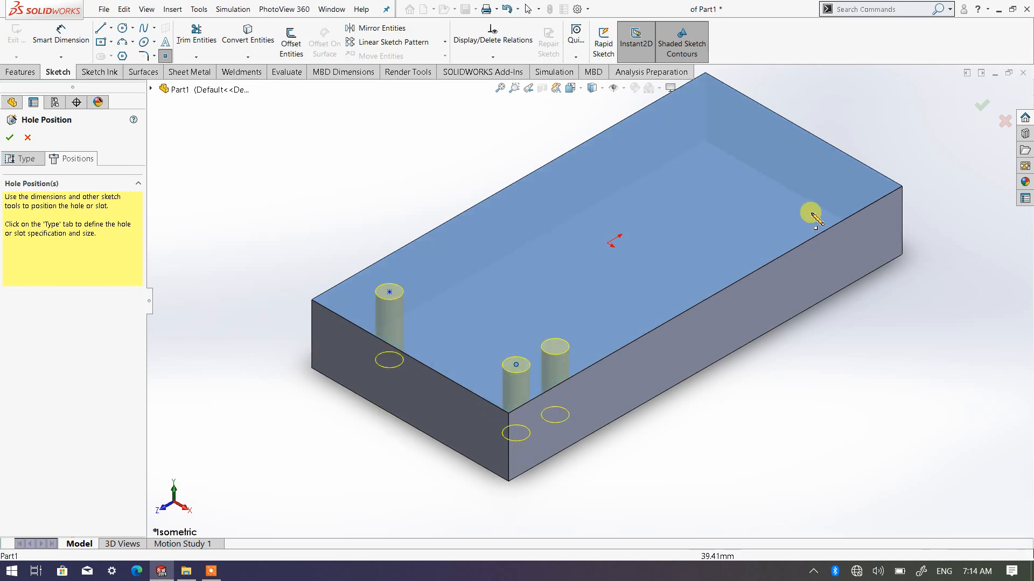
left_click(837, 191)
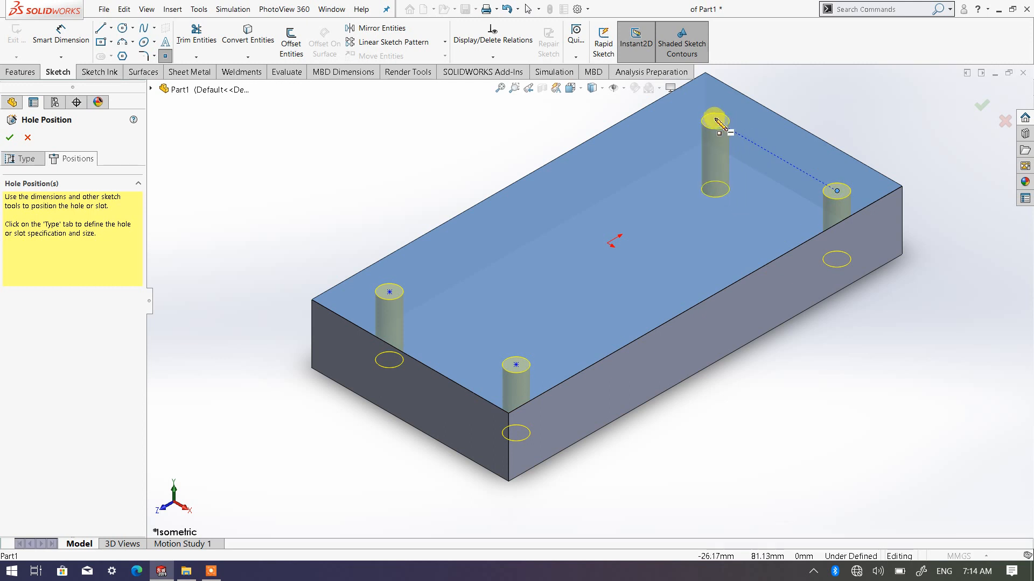
left_click(709, 107)
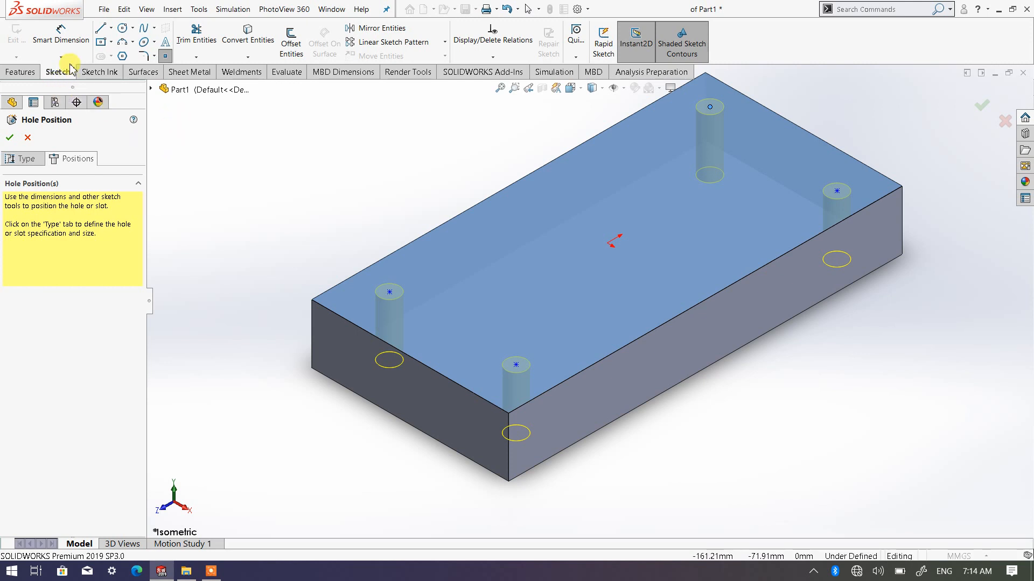
Dimension the first placed hole's centre from the nearest short edge of the top face and set the distance to 30 mm
left_click(64, 41)
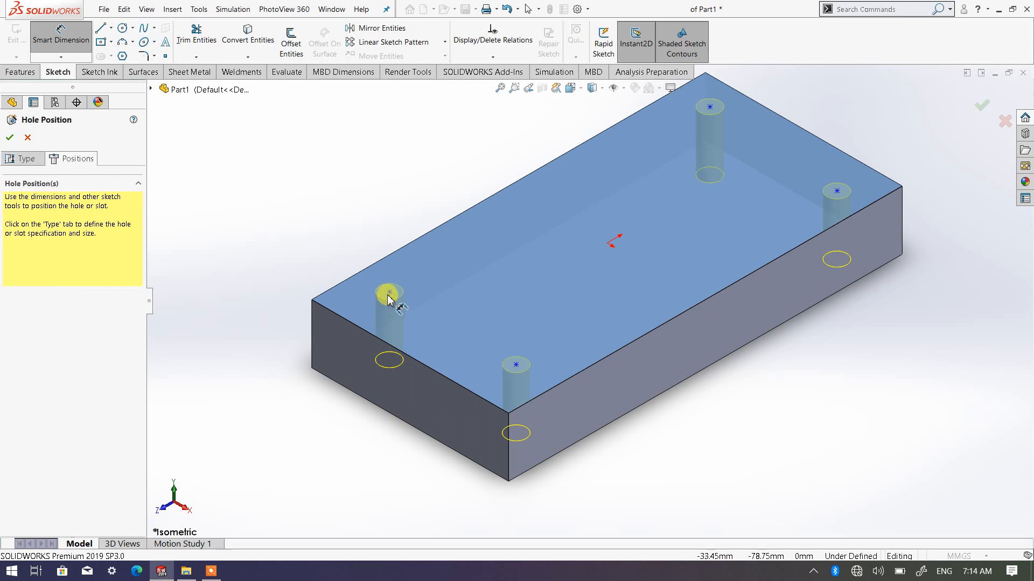
left_click(390, 293)
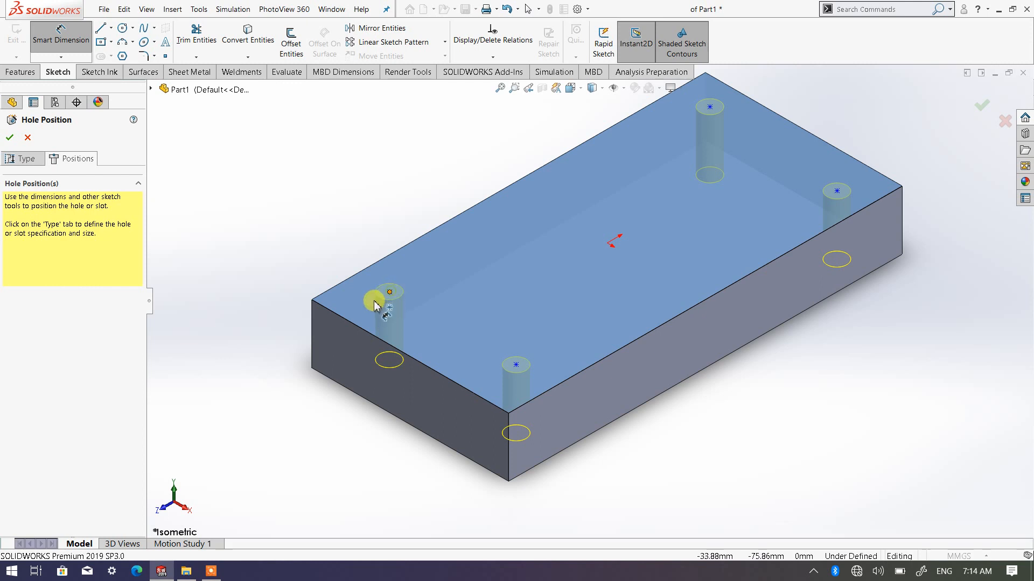
left_click(346, 319)
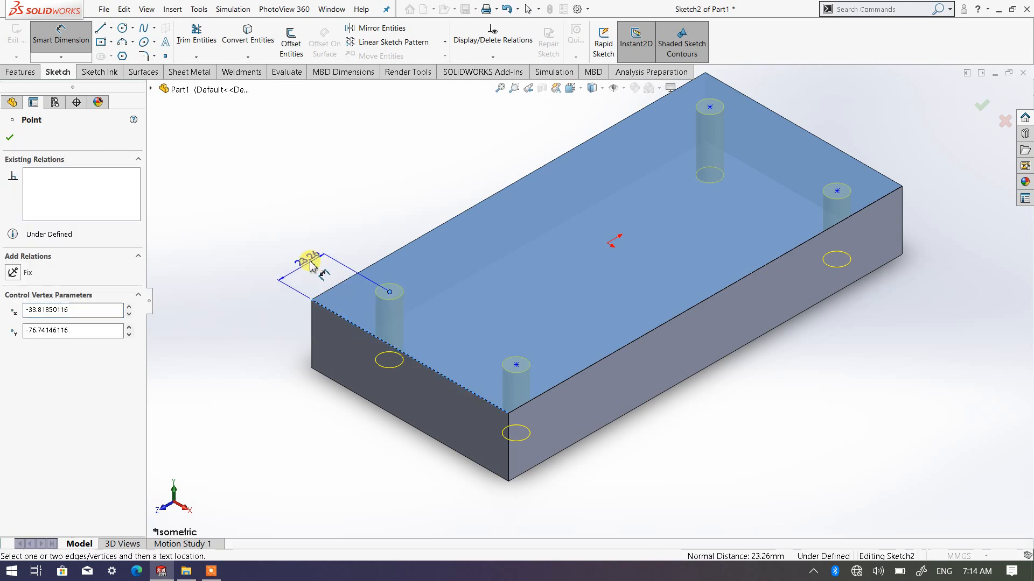
left_click(300, 266)
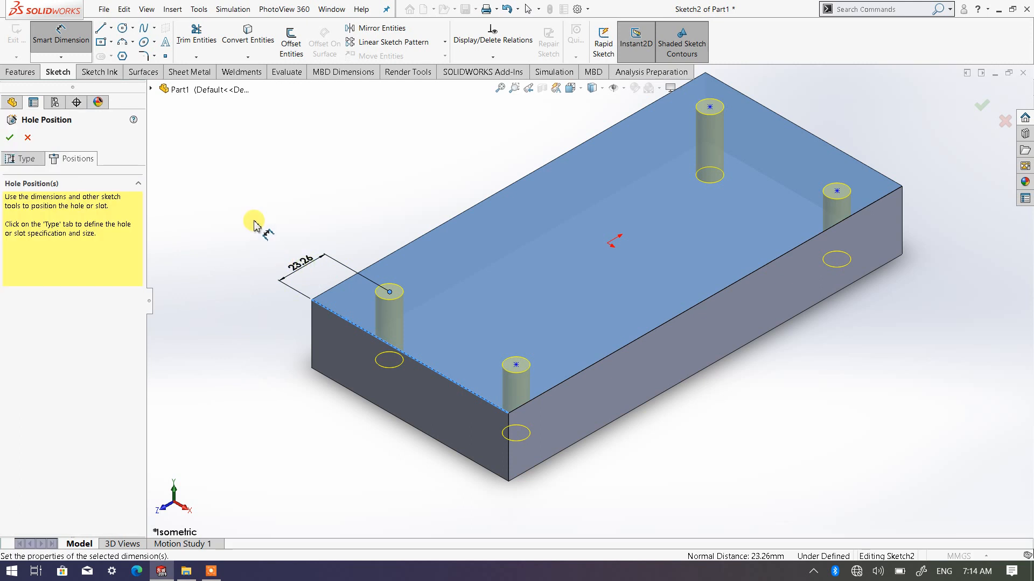
left_click(253, 225)
type("30")
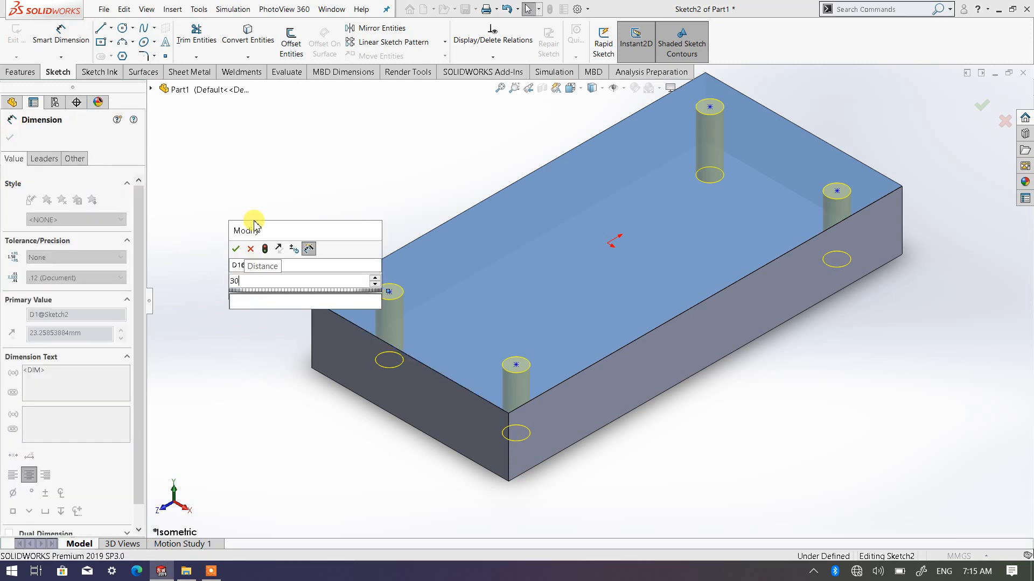
key("Return")
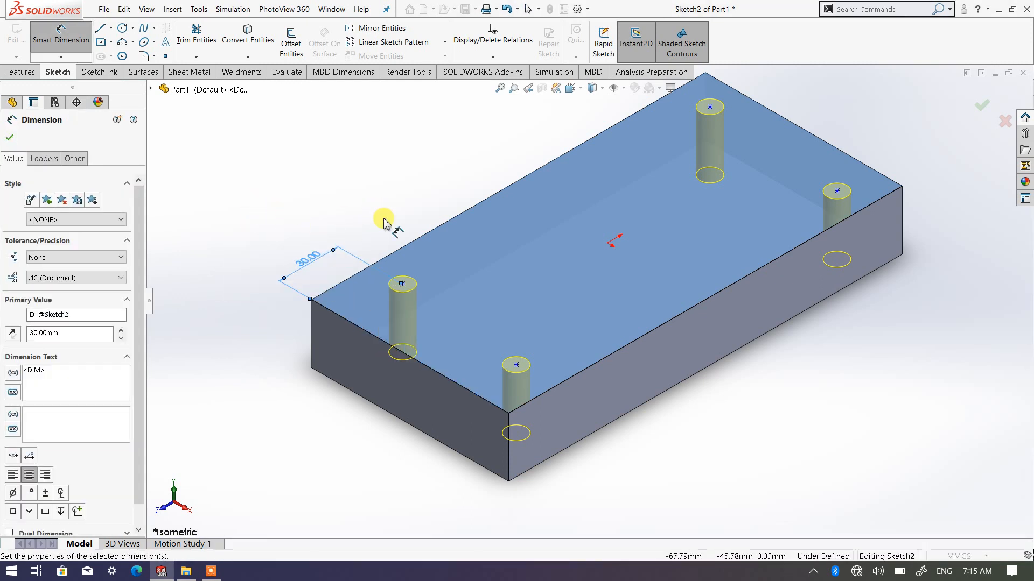
left_click(384, 220)
Dimension the same hole's centre from the nearest long edge of the top face and set the distance to 20 mm
left_click(403, 285)
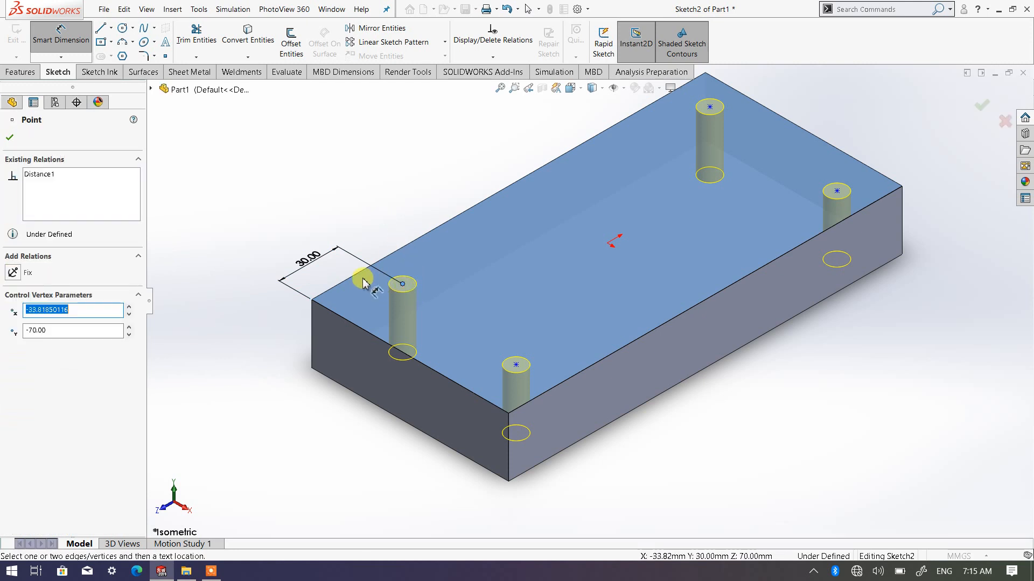
left_click(363, 270)
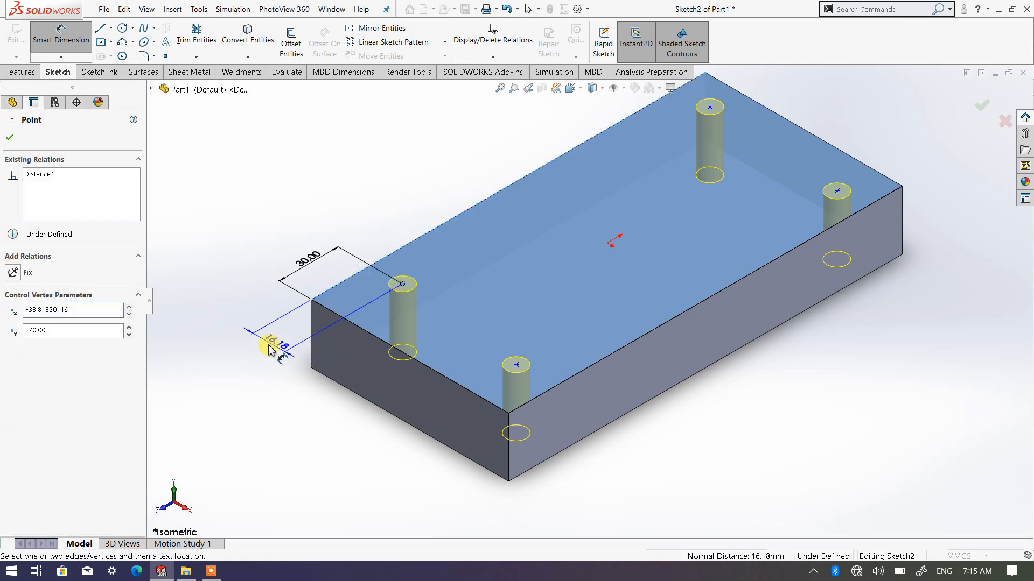
left_click(223, 312)
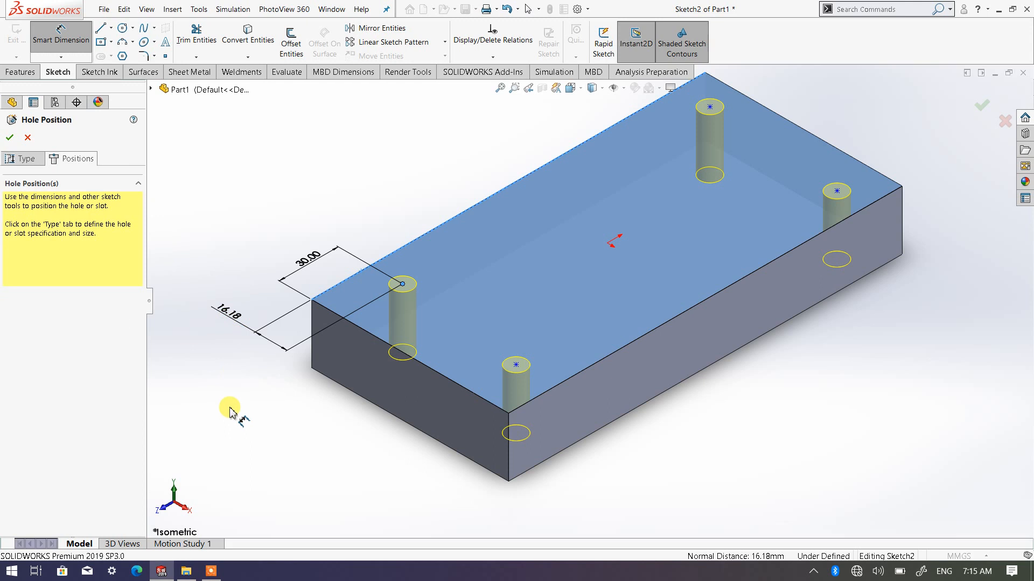
type("20")
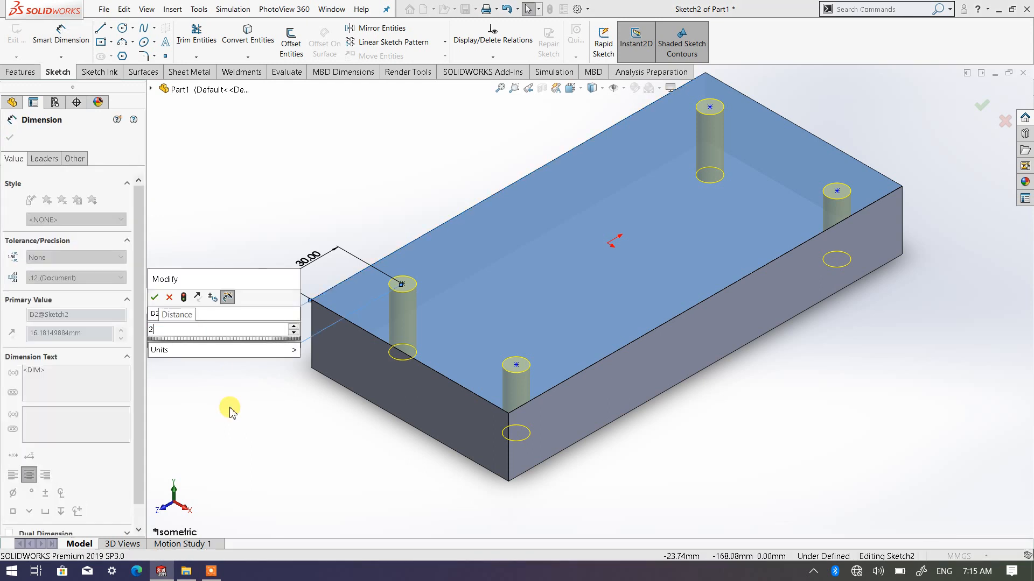
left_click(157, 297)
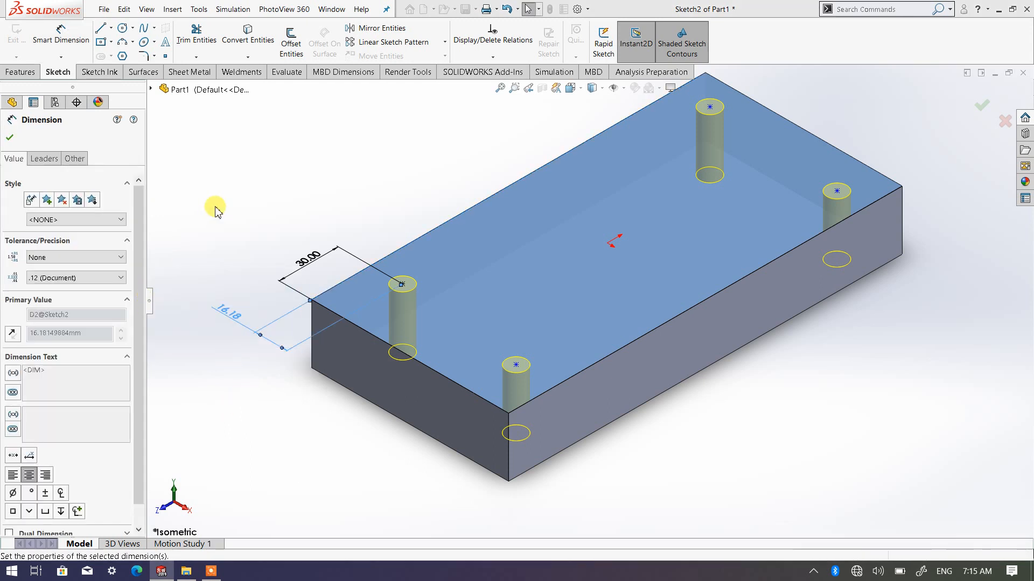
Dimension the second hole at the same end of the block from the short edge and set the distance to 30 mm
left_click(515, 366)
left_click(482, 400)
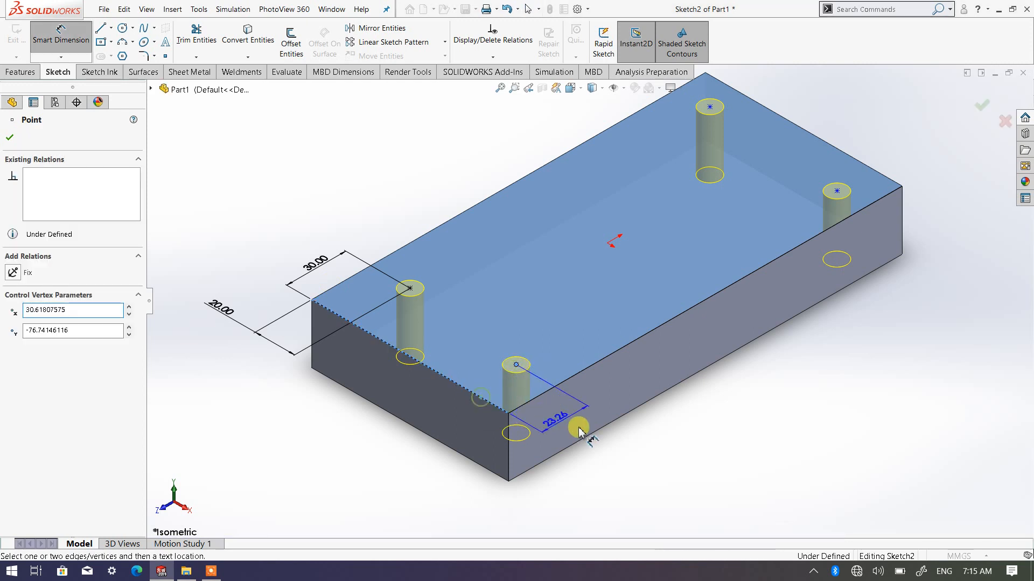
left_click(728, 473)
type("30")
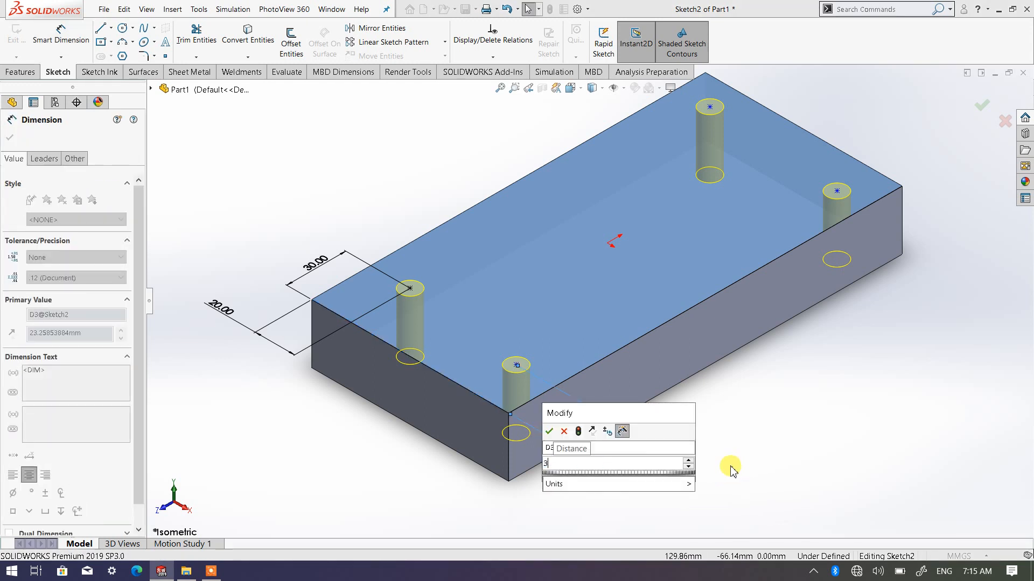
left_click(551, 430)
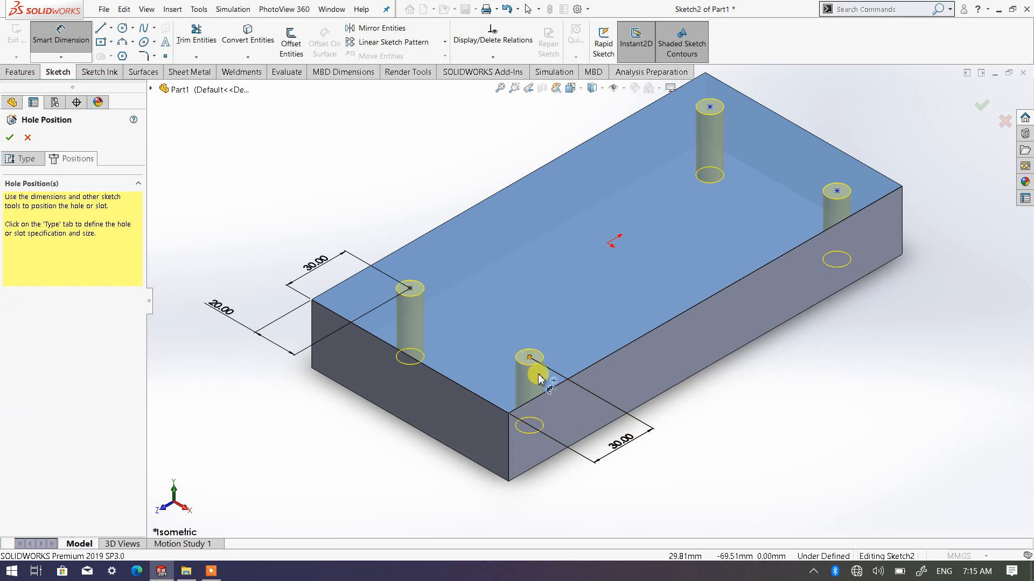
Dimension the second hole's centre from the nearest long edge of the top face and set the distance to 20 mm
left_click(530, 358)
left_click(547, 397)
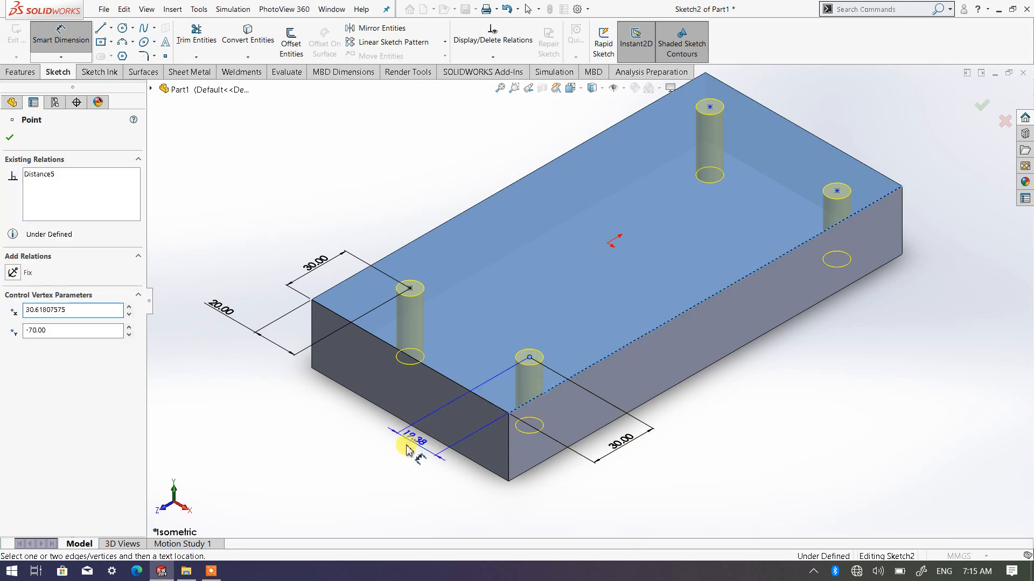
left_click(398, 449)
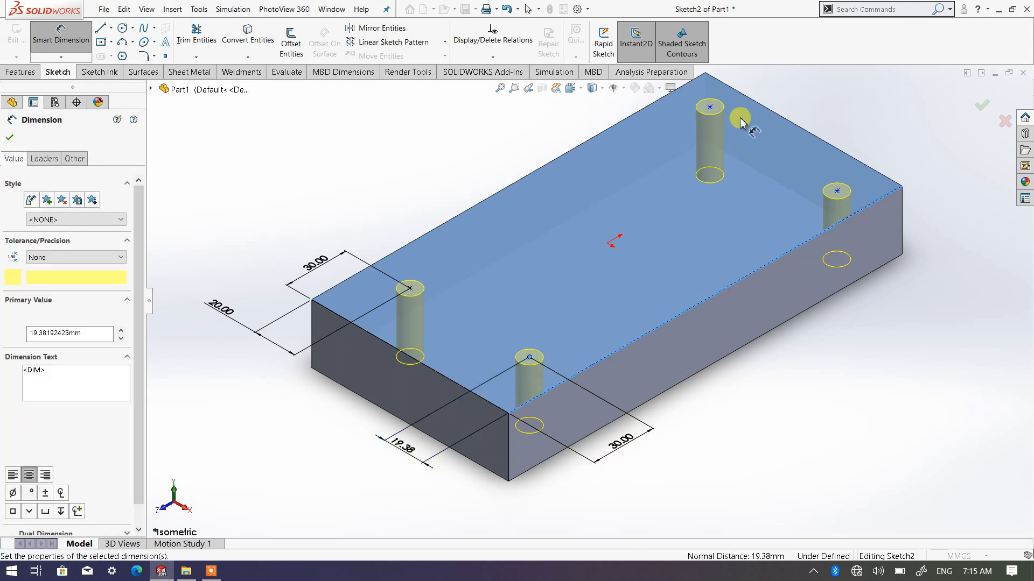
type("20")
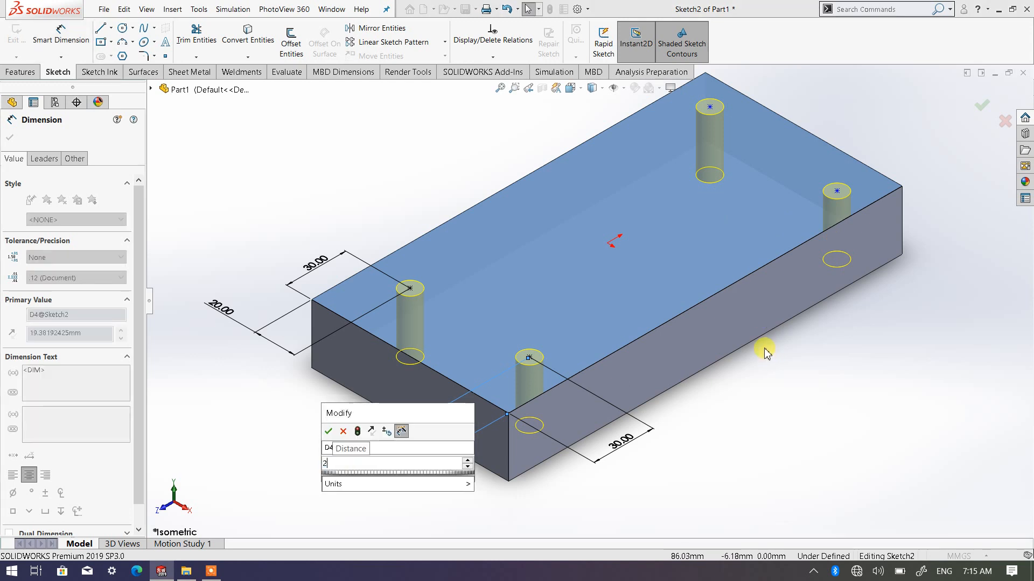
left_click(328, 431)
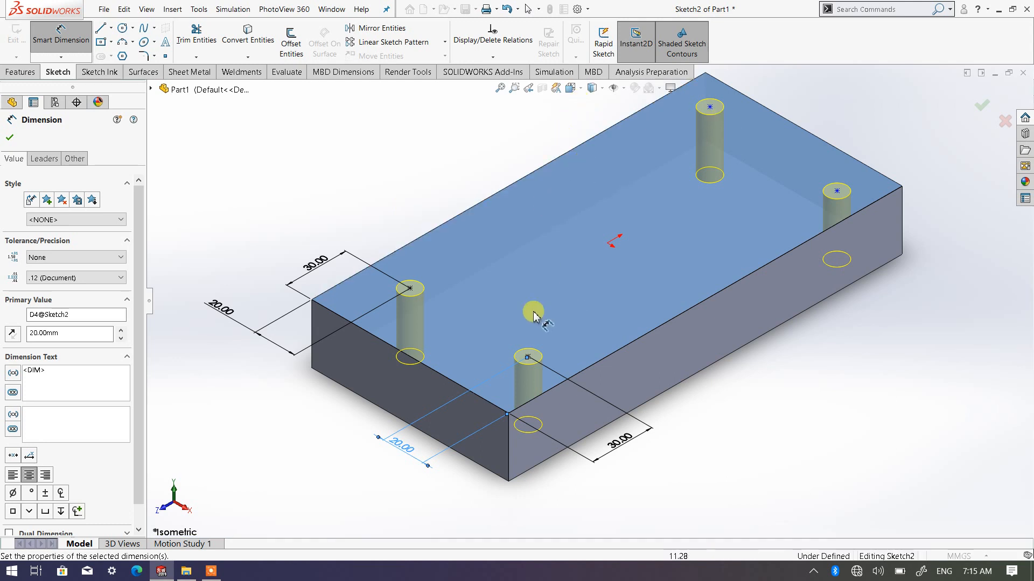
left_click(372, 222)
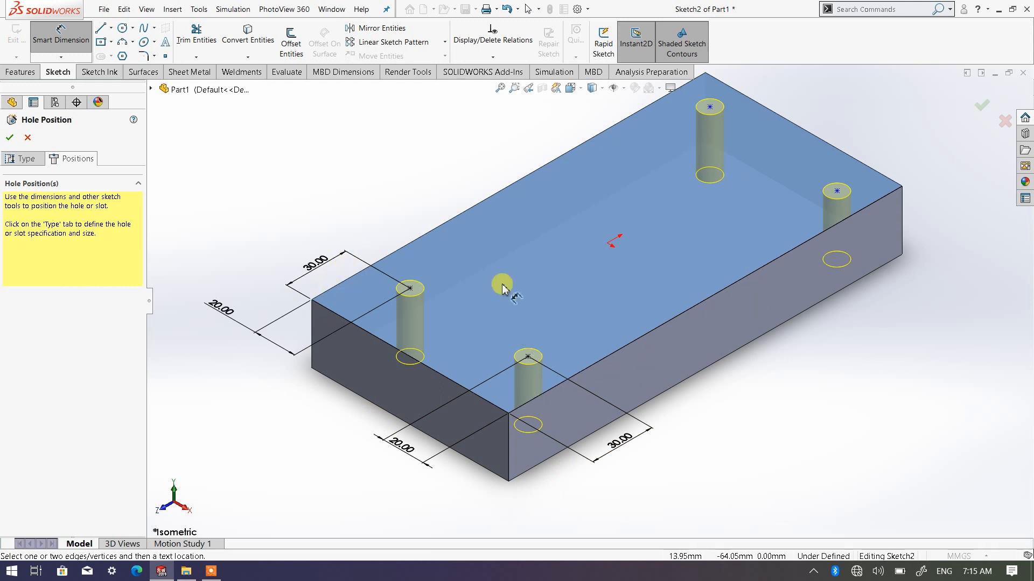
In the top view, make the second hole's centre vertical with the hole centre at the opposite end along the same long edge
left_click(580, 87)
left_click(631, 152)
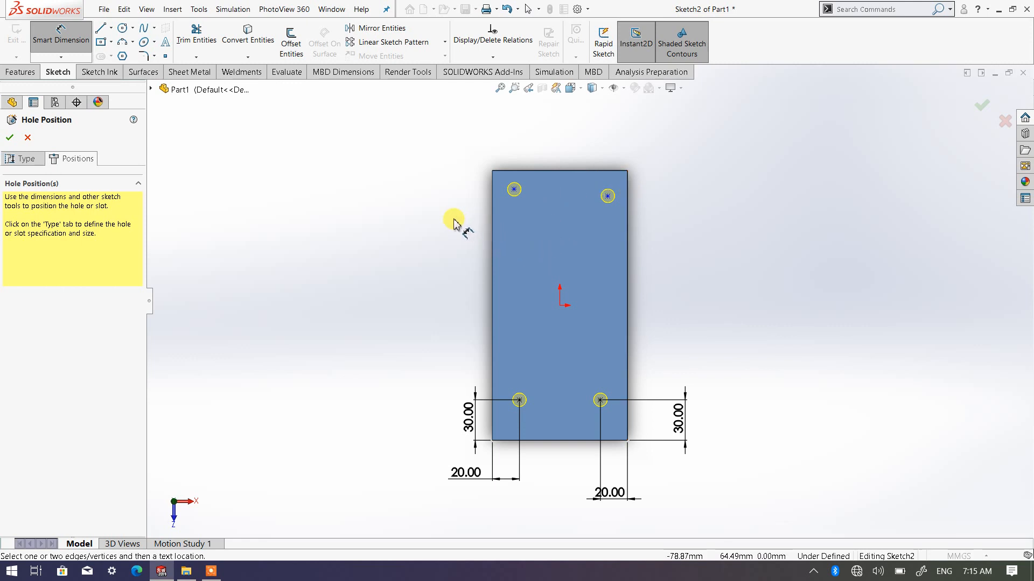
right_click(339, 191)
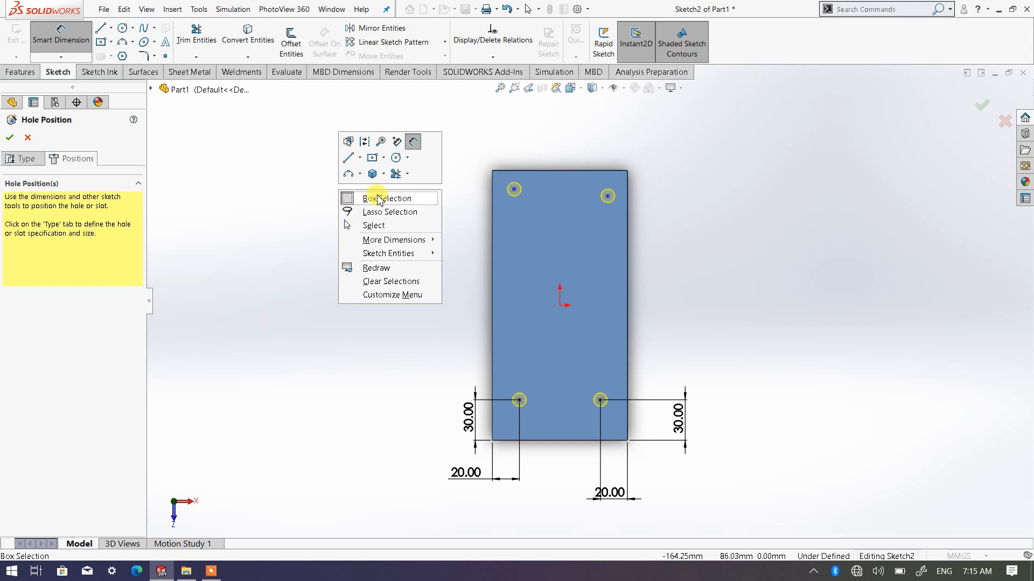
left_click(380, 229)
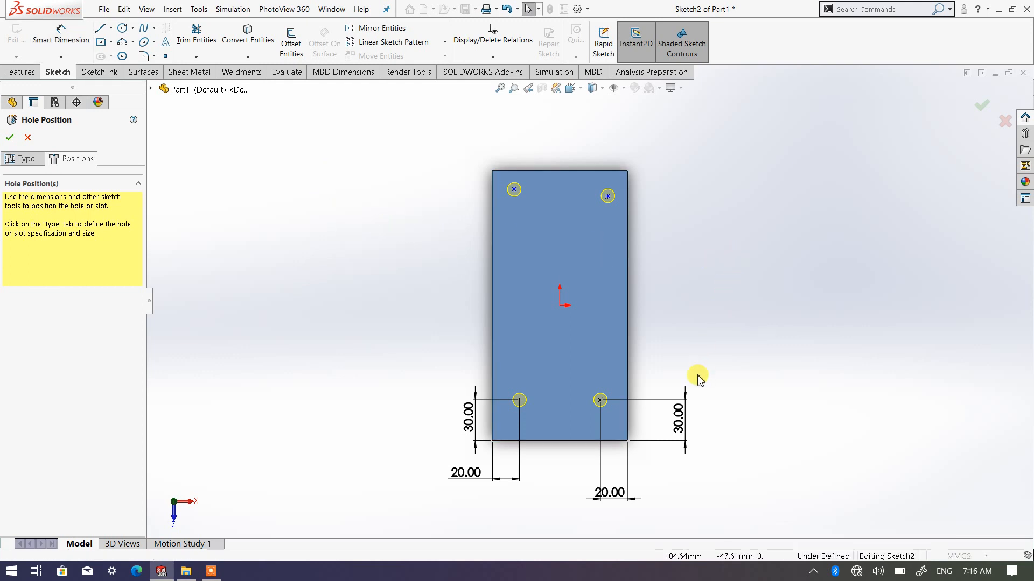
scroll(637, 330, "down", 2)
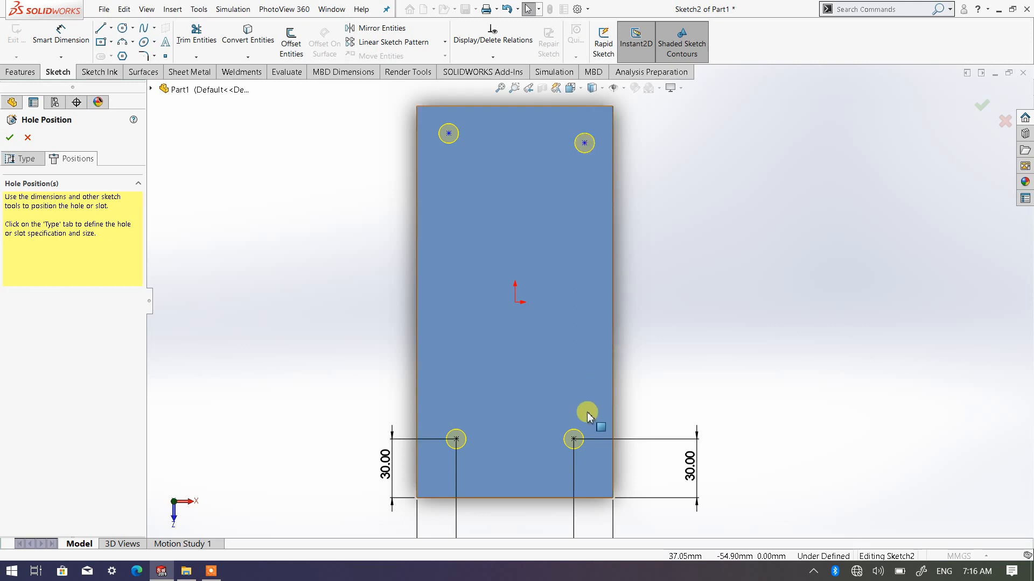
left_click(574, 441)
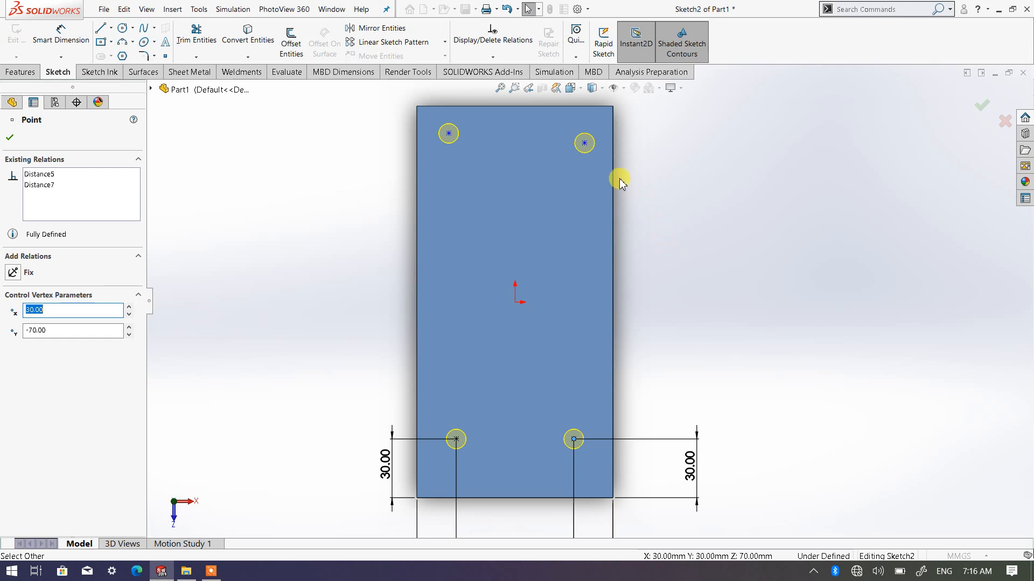
left_click(585, 143, "ctrl")
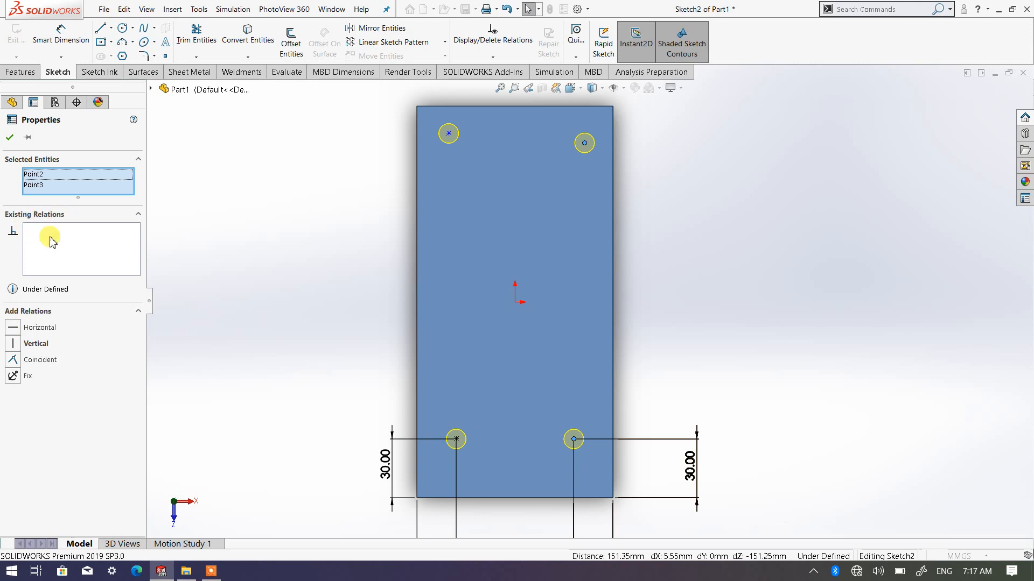
left_click(12, 344)
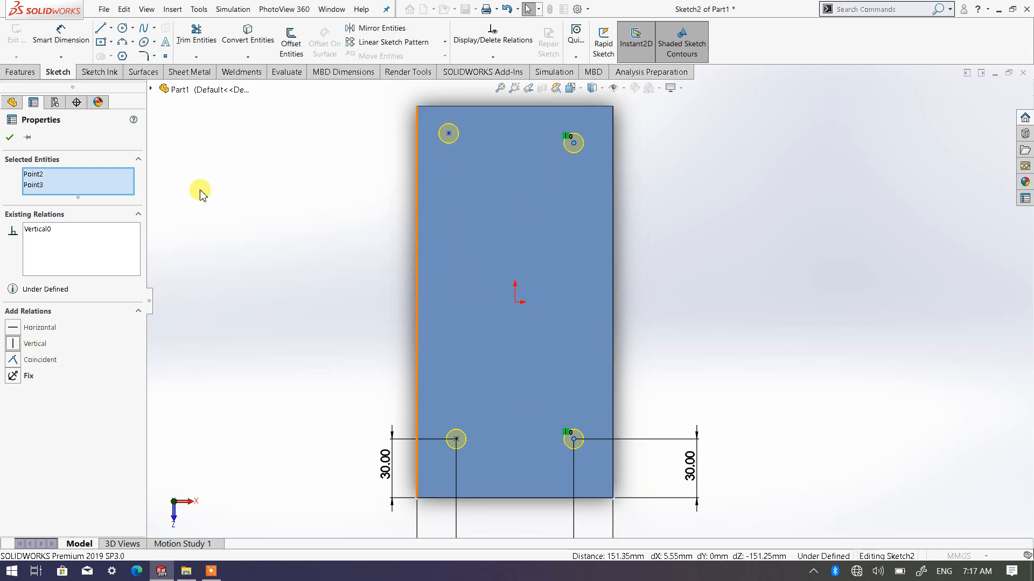
left_click(10, 138)
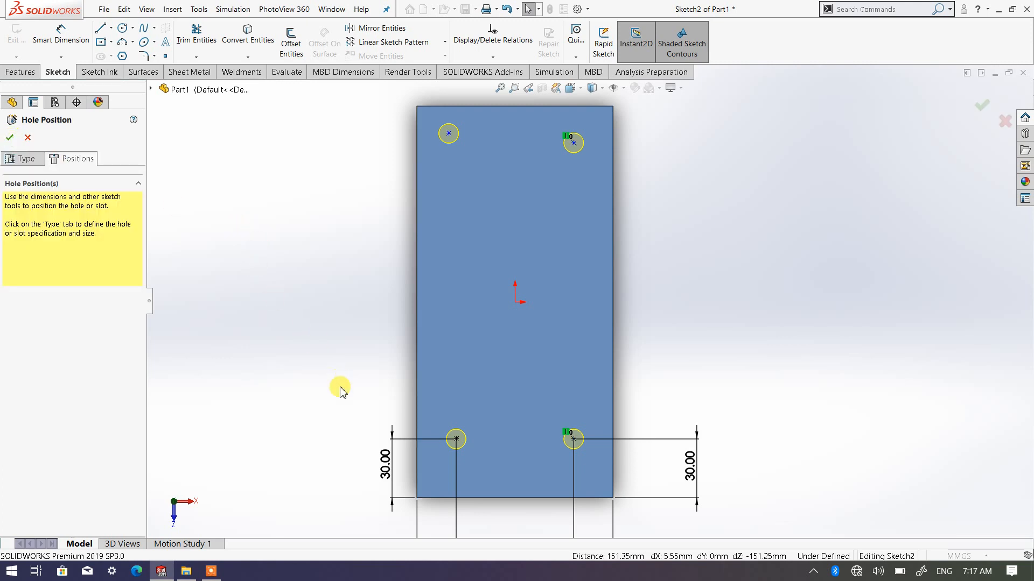
Add a Vertical relation between the first hole's centre and the remaining hole centre at the opposite end of the block
left_click(456, 440)
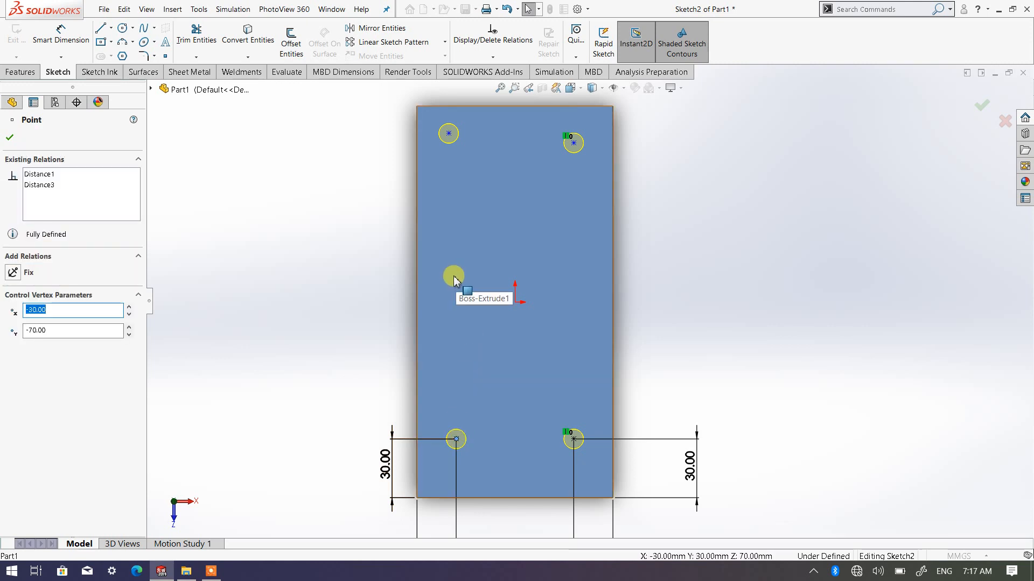
left_click(447, 134, "ctrl")
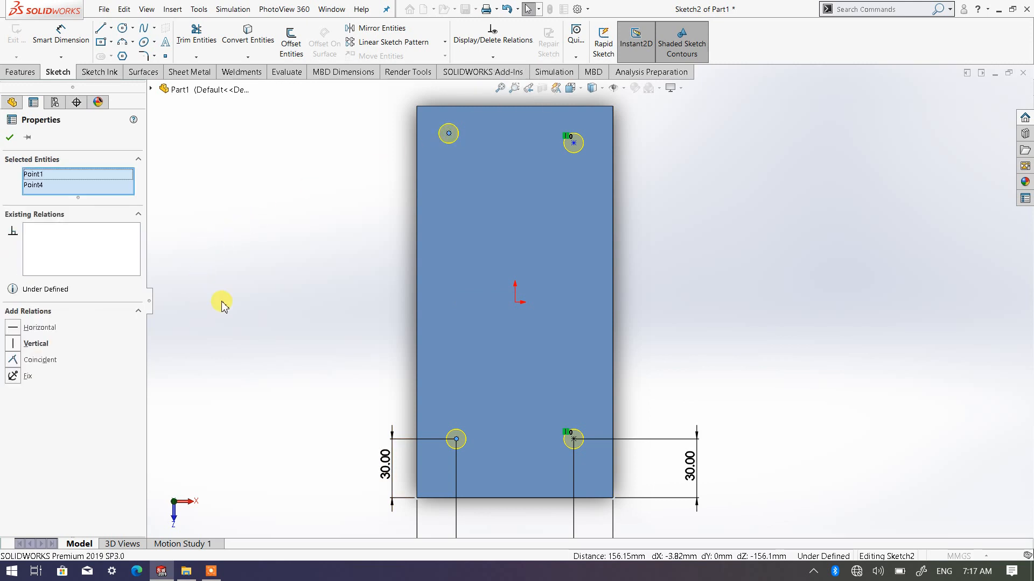
left_click(13, 344)
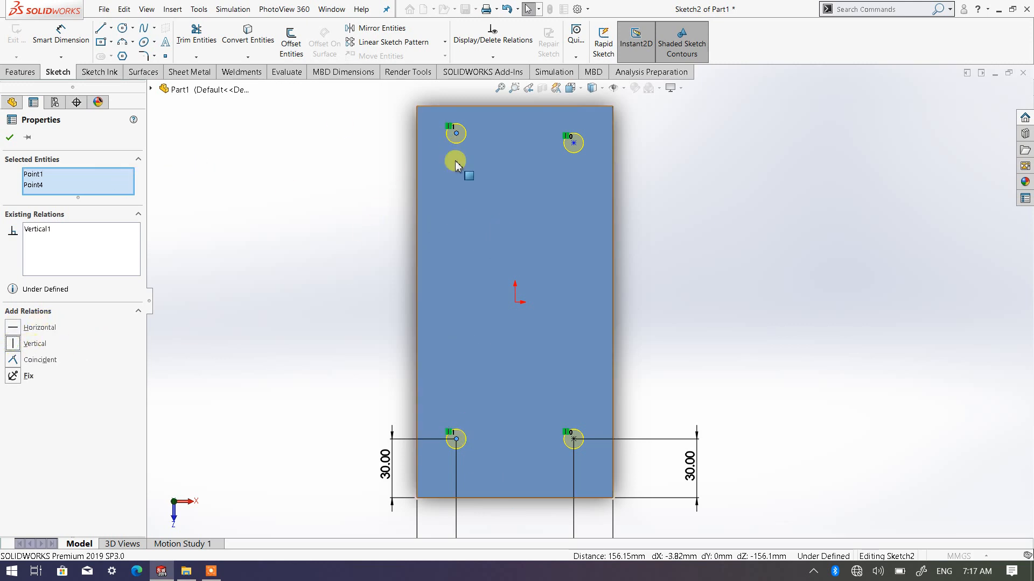
left_click(235, 160)
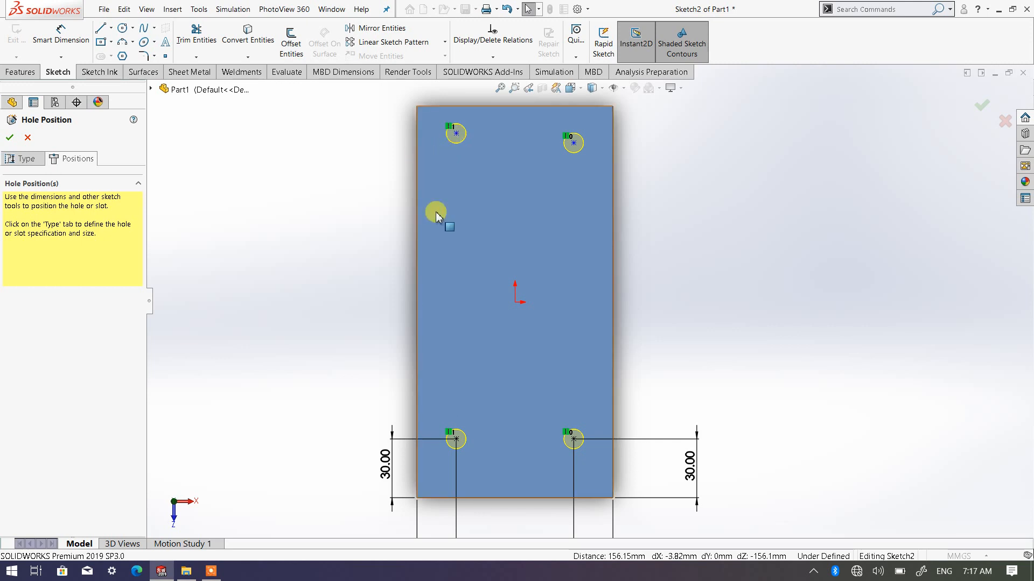
Dimension the undimensioned end's hole that is aligned with the second hole from its nearest short edge and set the distance to 30 mm
scroll(460, 445, "down", 1)
scroll(483, 428, "up", 2)
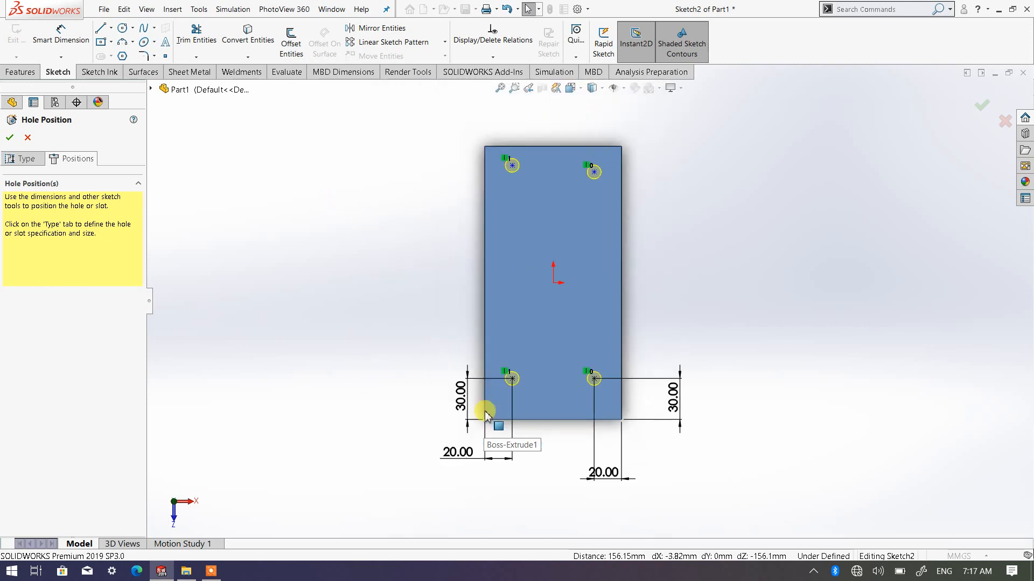
scroll(554, 171, "down", 1)
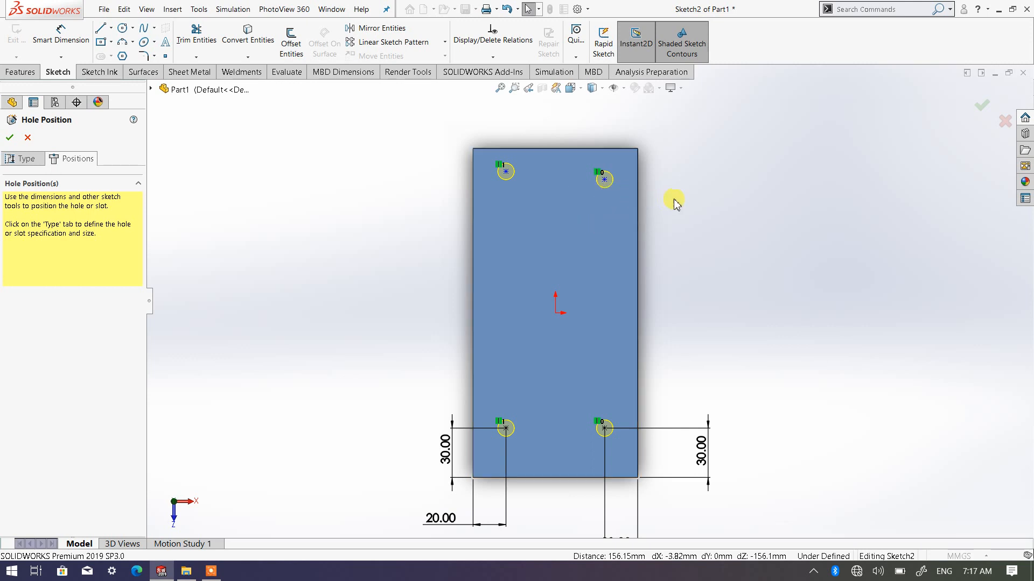
left_click(71, 36)
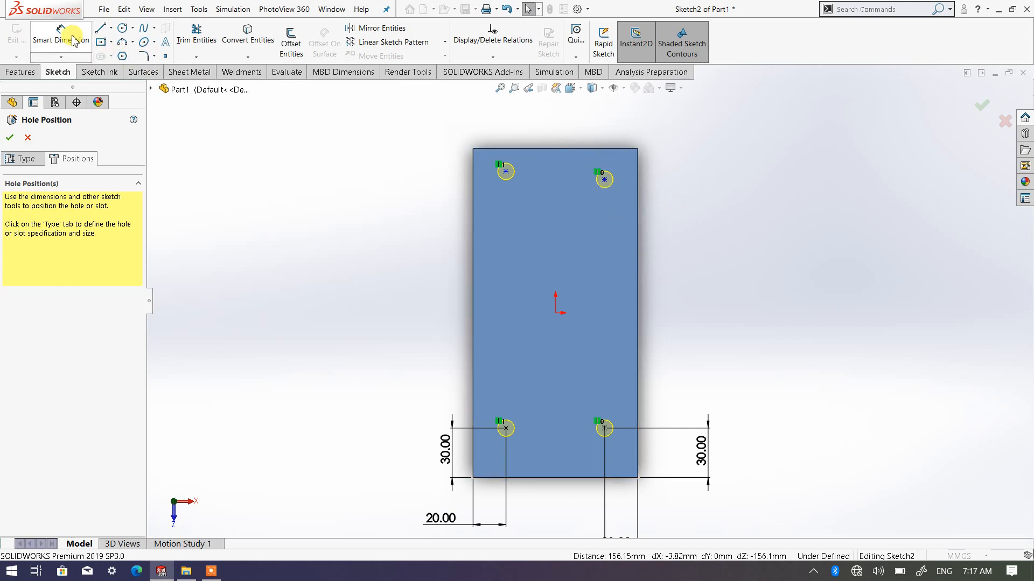
left_click(638, 183)
left_click(604, 180)
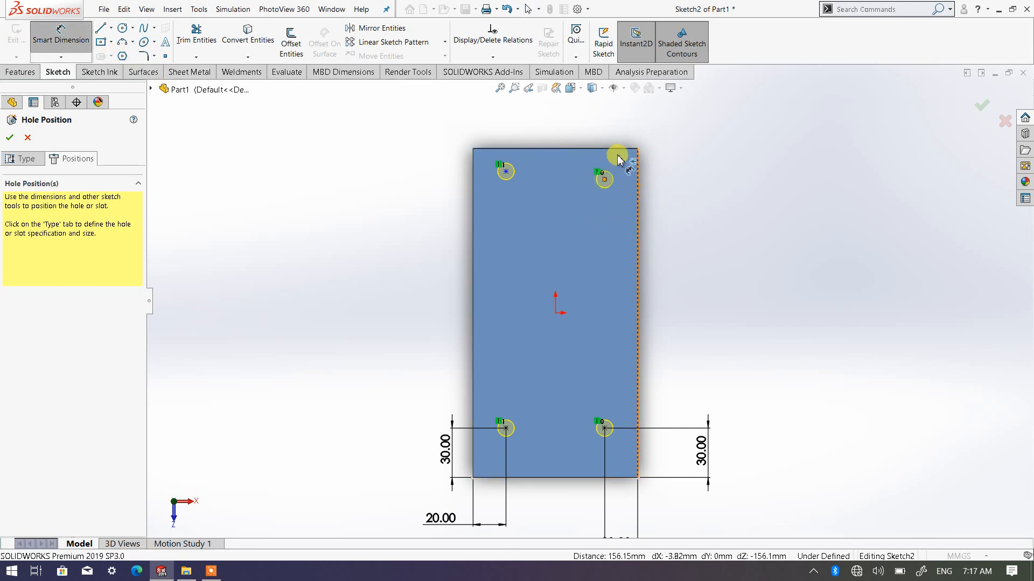
left_click(619, 149)
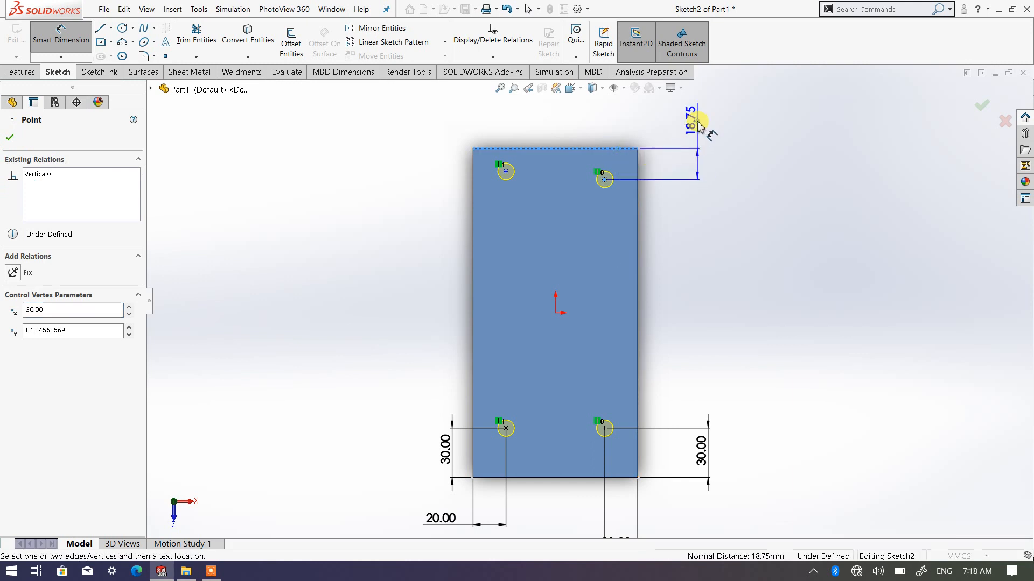
left_click(699, 123)
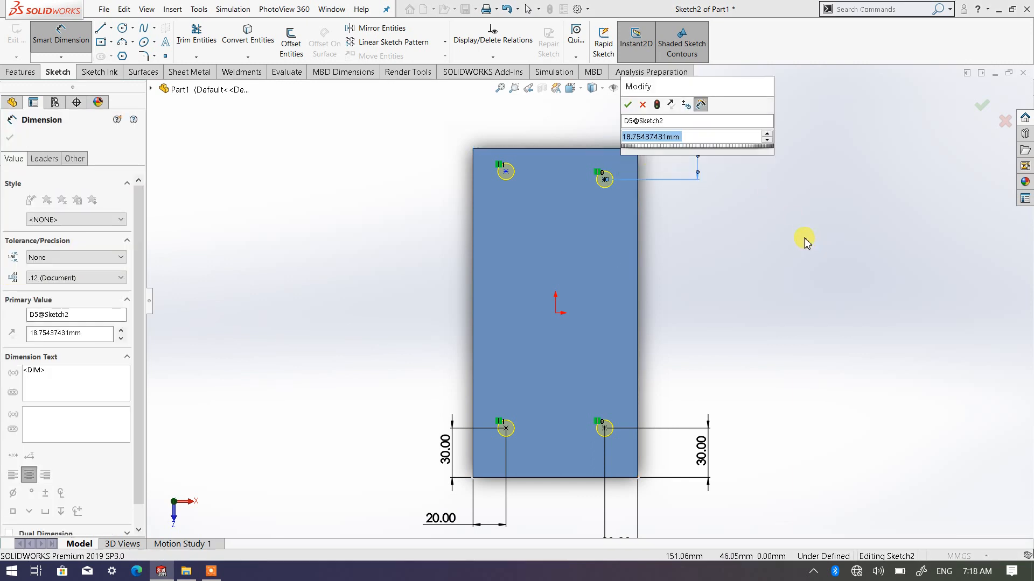
type("30")
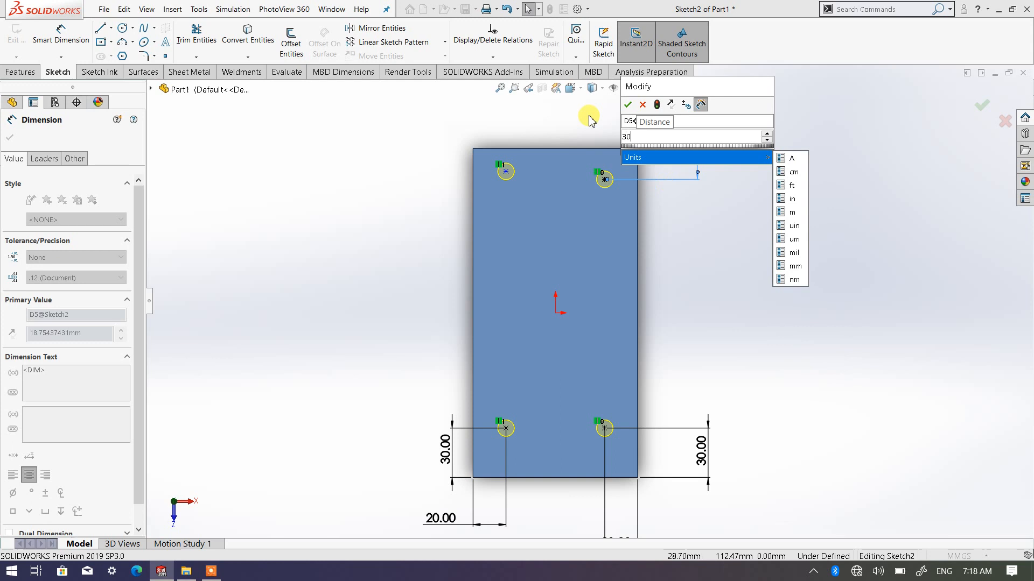
left_click(628, 105)
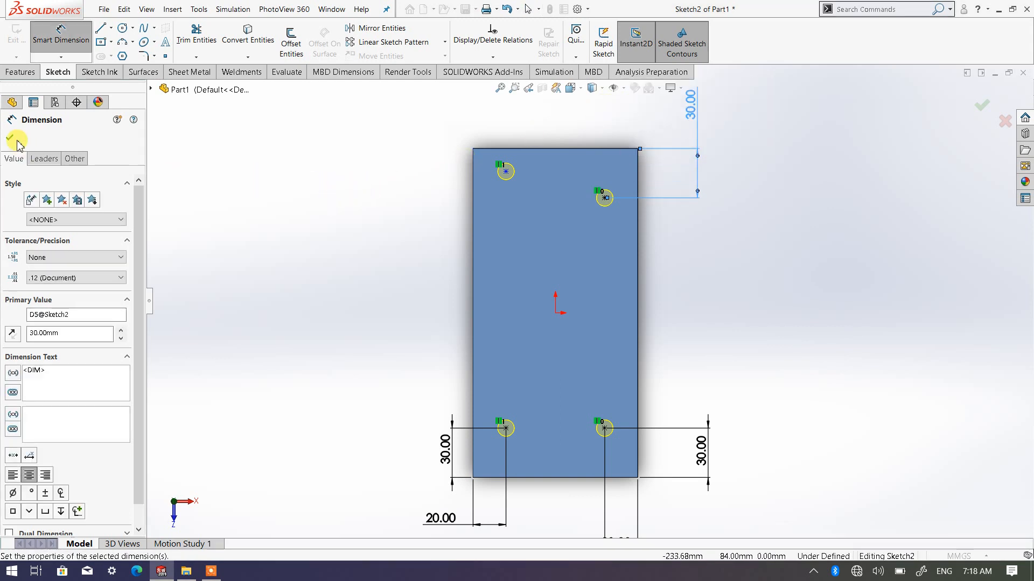
left_click(11, 137)
key("Escape")
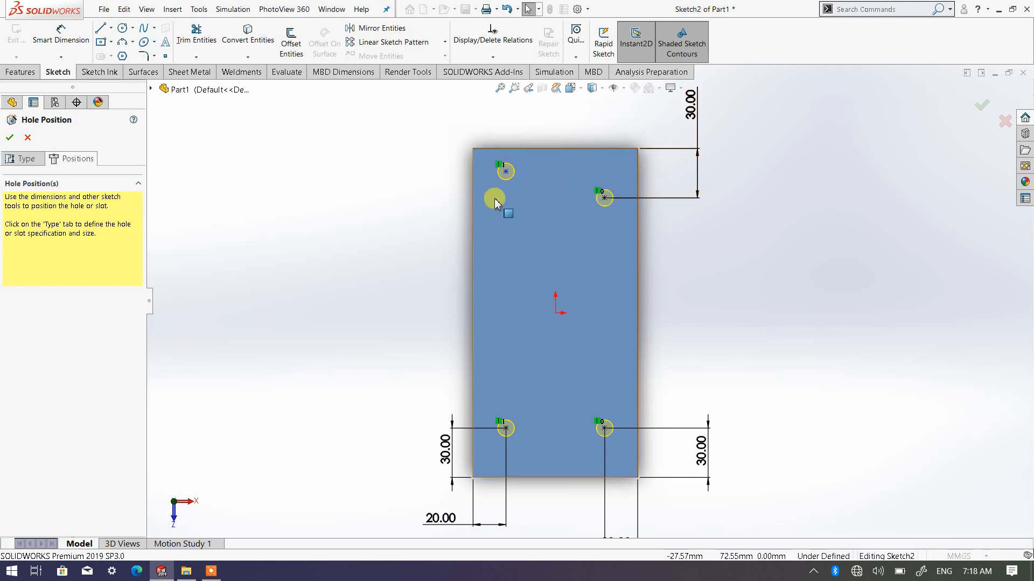
Add a Horizontal relation between that hole's centre and the other hole centre at the same end of the block
left_click(605, 199)
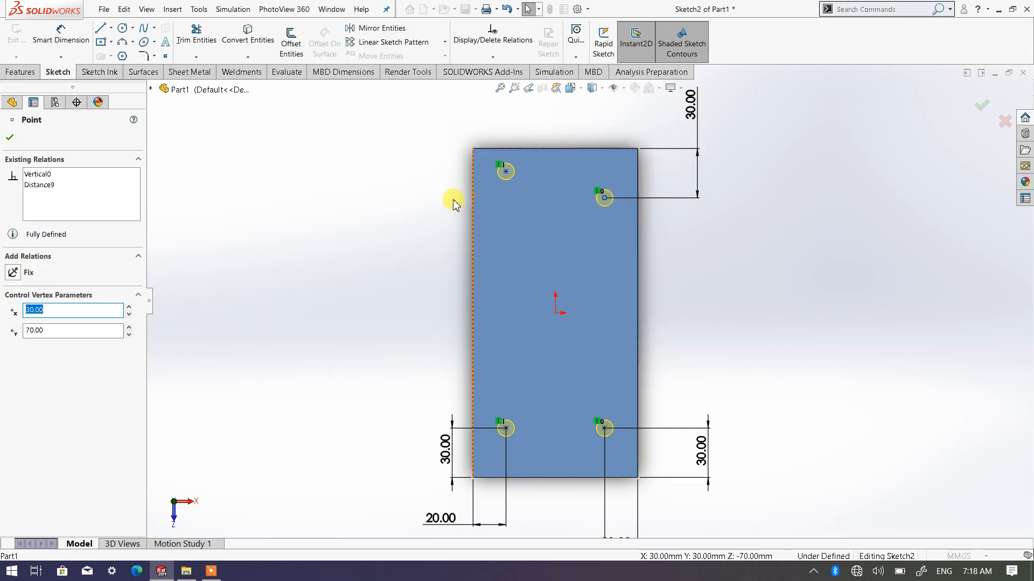
left_click(506, 172, "ctrl")
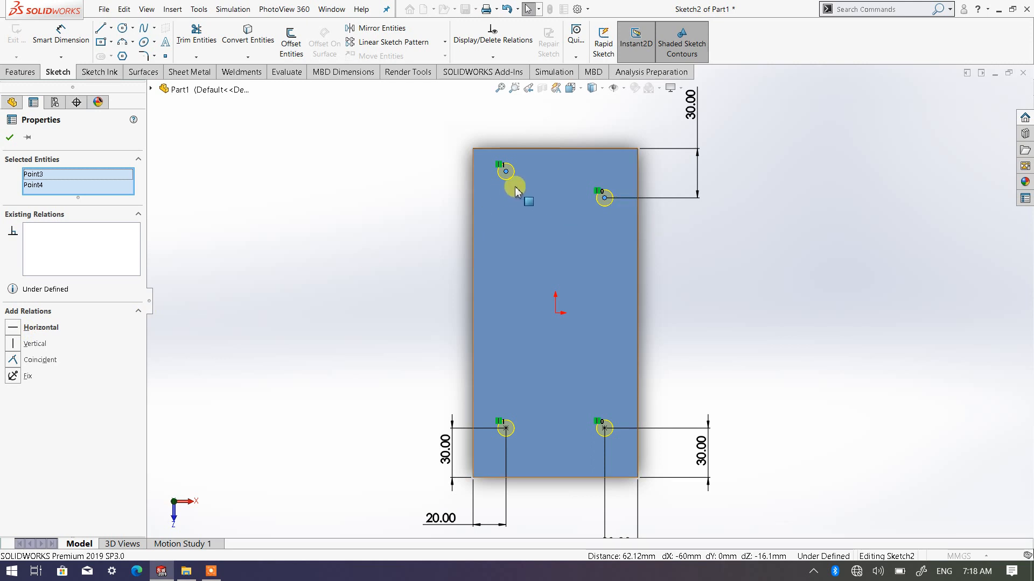
left_click(14, 328)
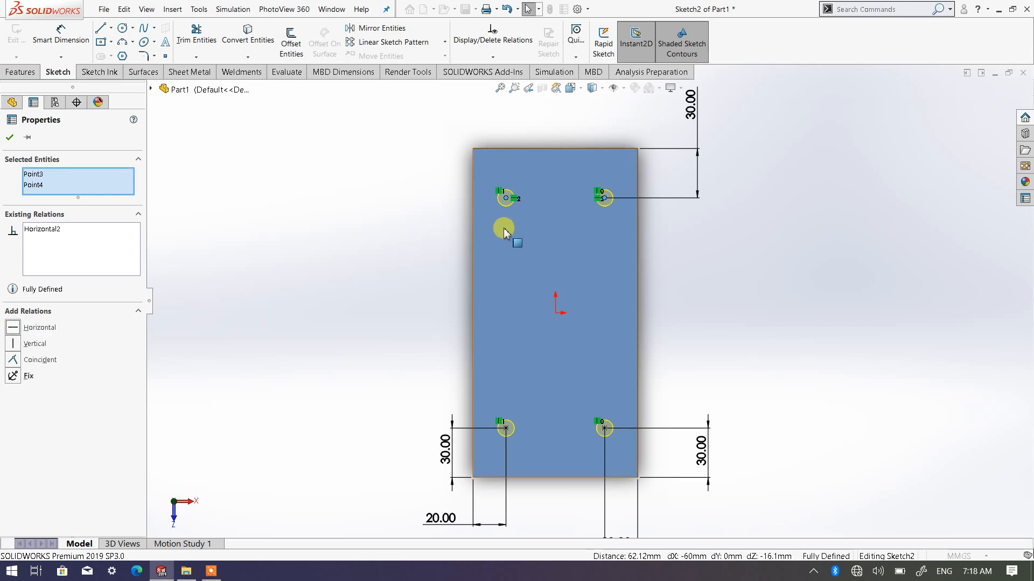
left_click(8, 138)
Finish the Hole Wizard feature to cut the four positioned holes in the block
mouse_move(446, 378)
middle_mouse_down()
mouse_move(381, 193)
mouse_move(353, 300)
mouse_move(492, 300)
middle_mouse_up()
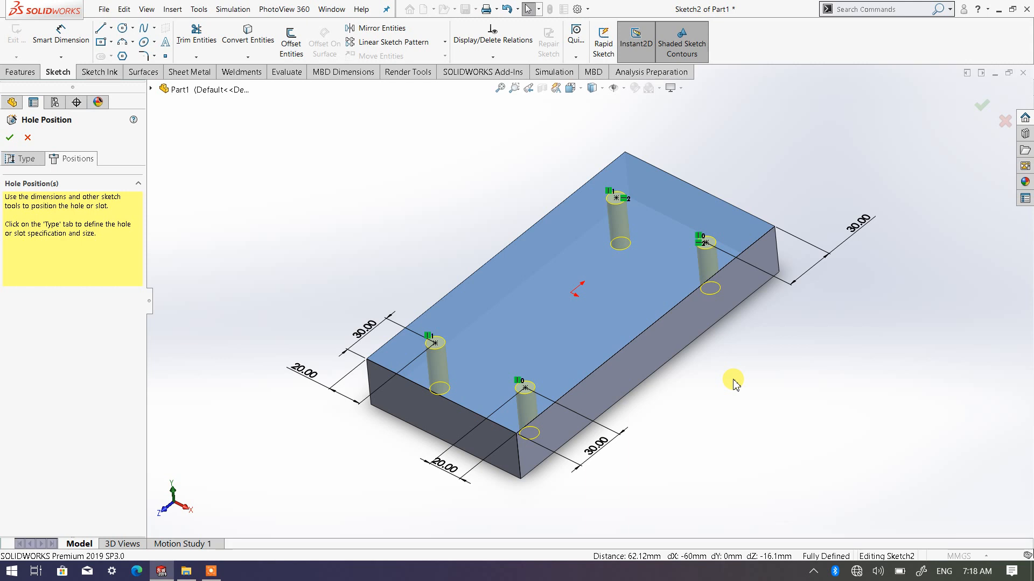
left_click(10, 139)
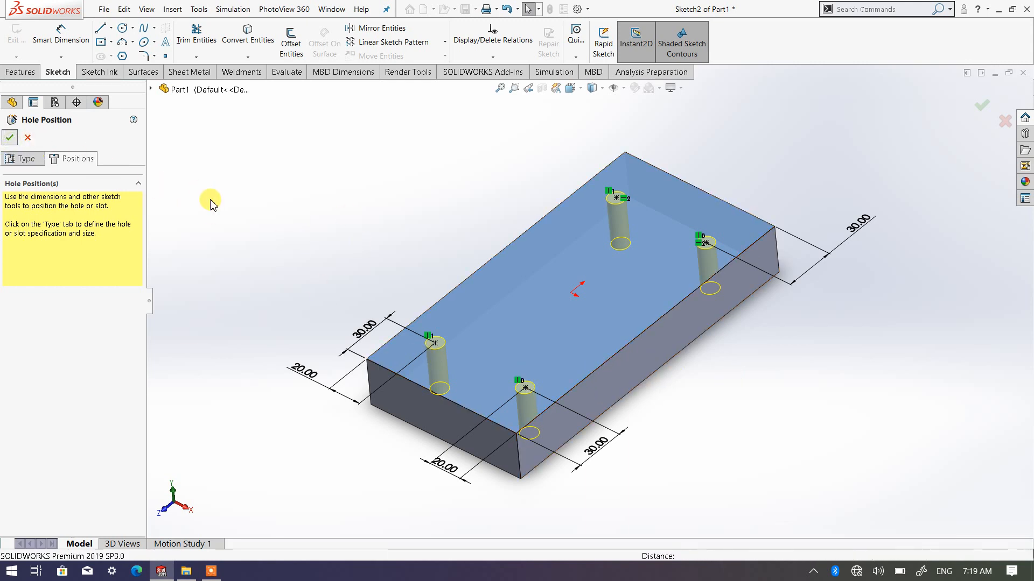
left_click(267, 206)
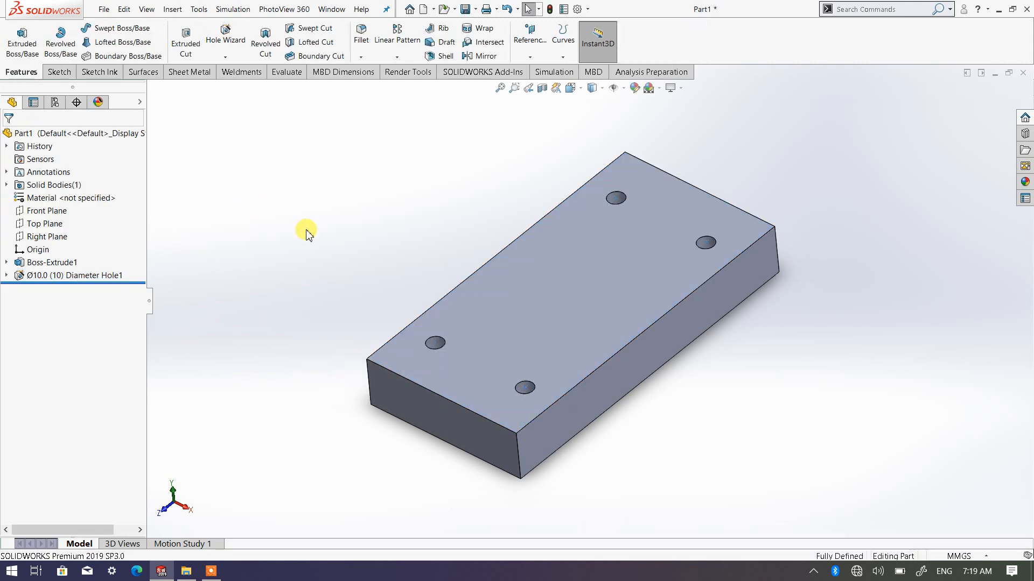
middle_click_drag(436, 329, 507, 324)
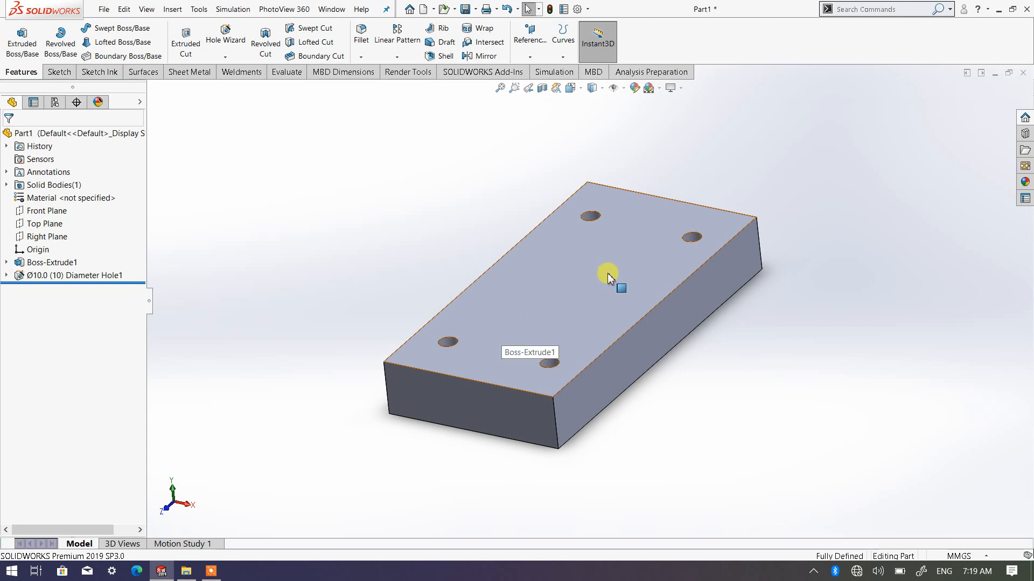
middle_click_drag(611, 285, 570, 316)
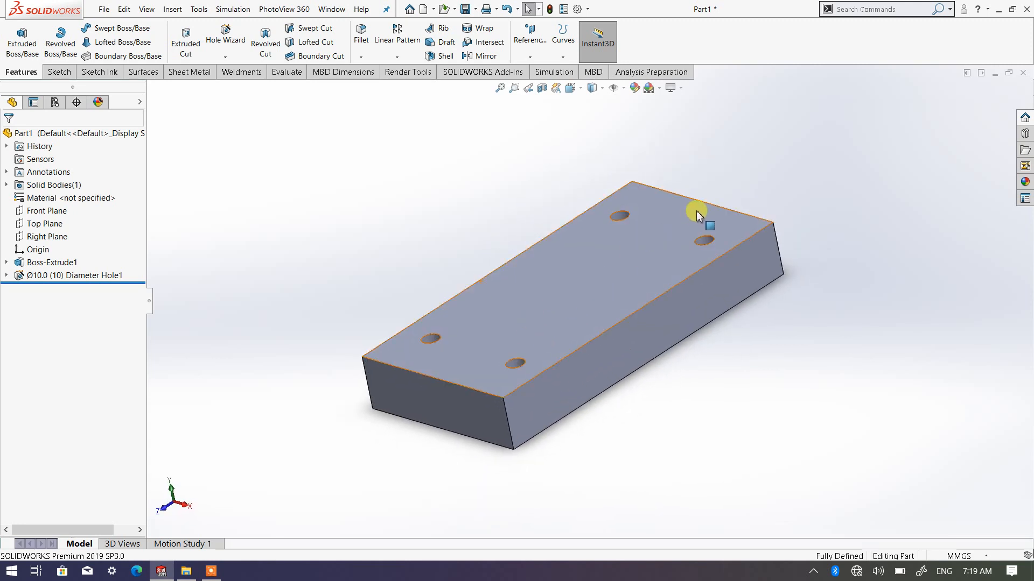
scroll(588, 261, "down", 2)
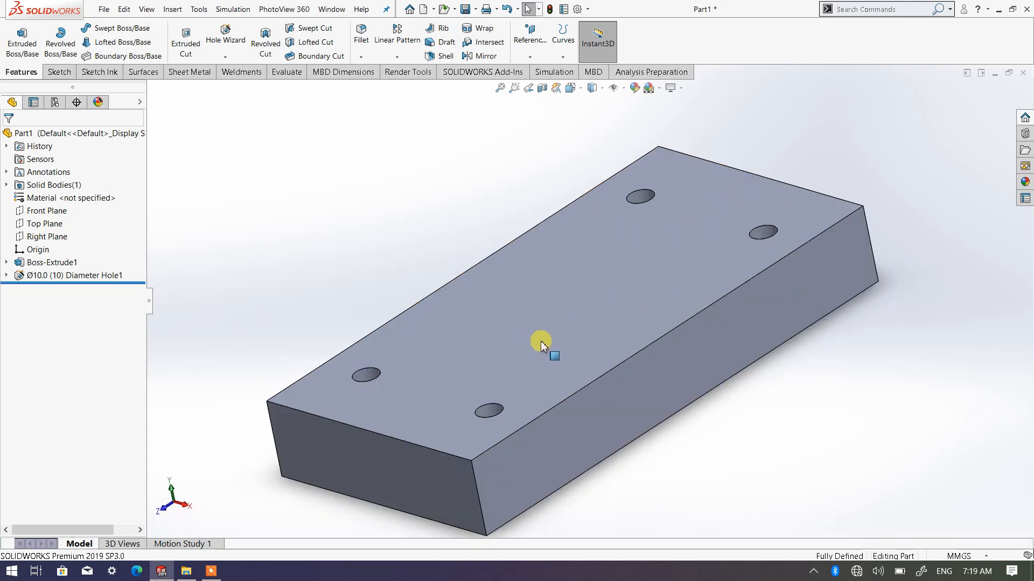
Set up a new Hole Wizard counterbore for an ANSI Metric Hex Bolt - ANSI B18.2.3.5M, size M14, Normal fit, Through All
middle_click_drag(522, 326, 565, 330)
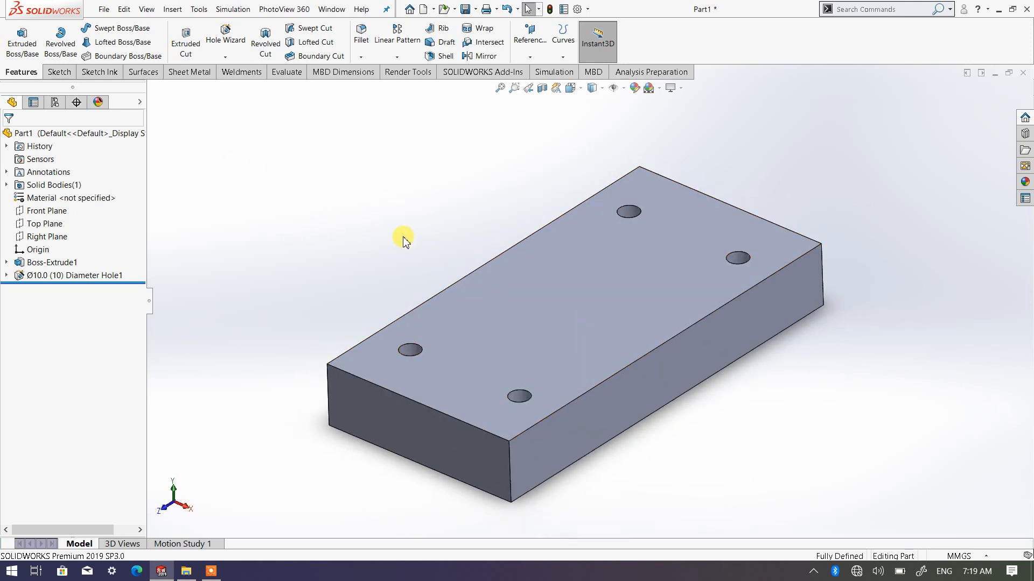
left_click(226, 36)
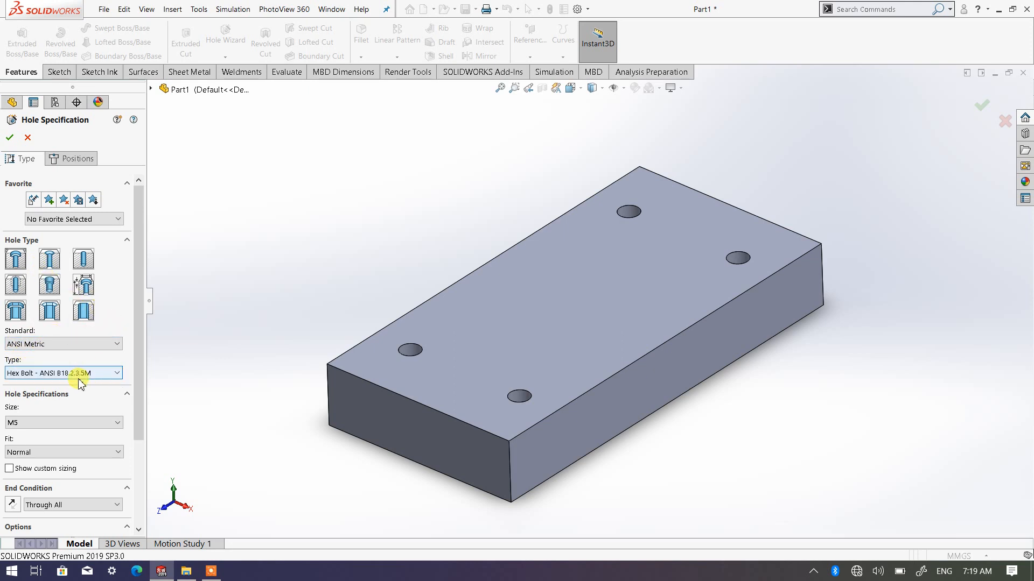
left_click(117, 374)
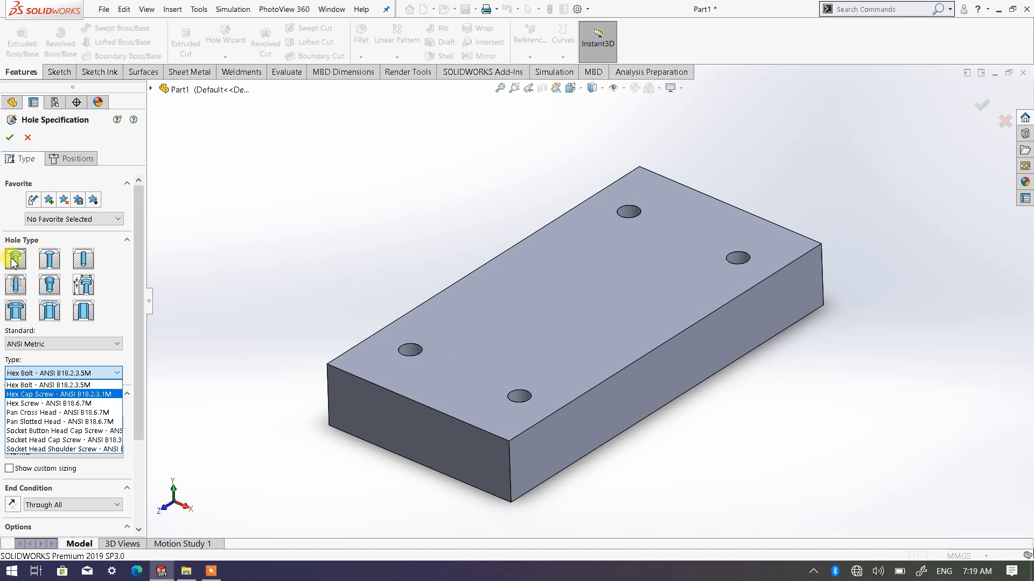
left_click(92, 385)
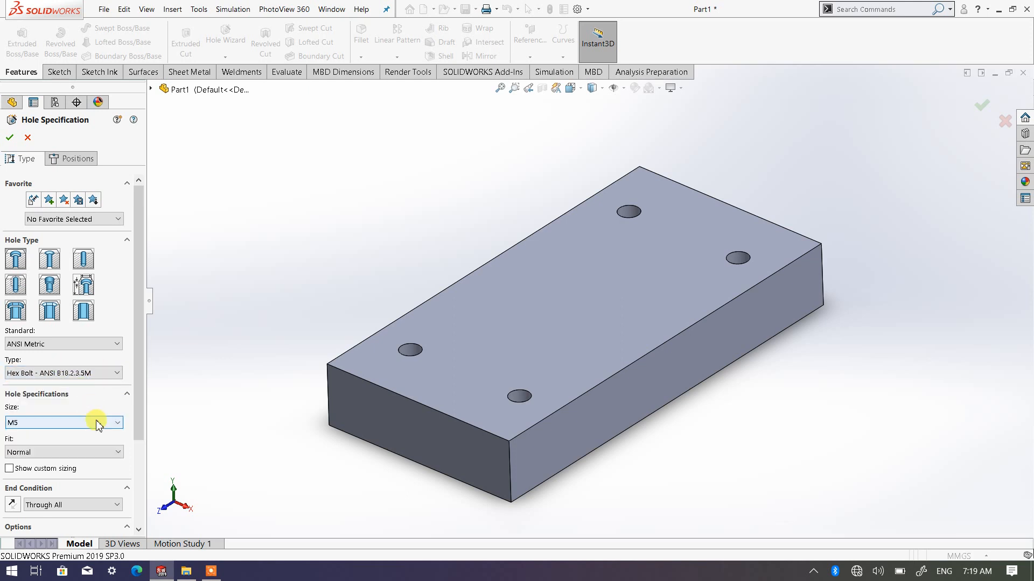
left_click_drag(140, 406, 138, 442)
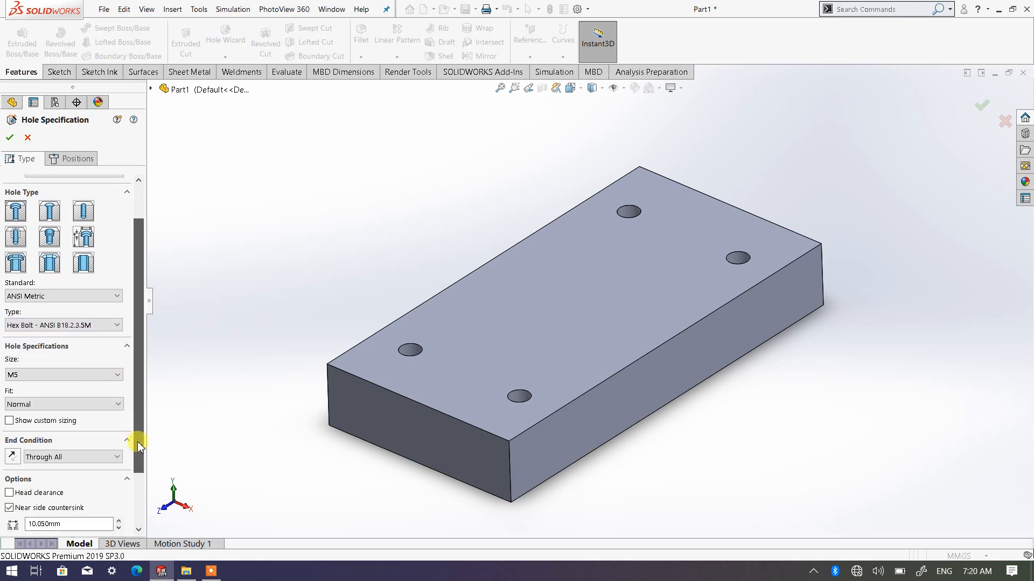
left_click(117, 371)
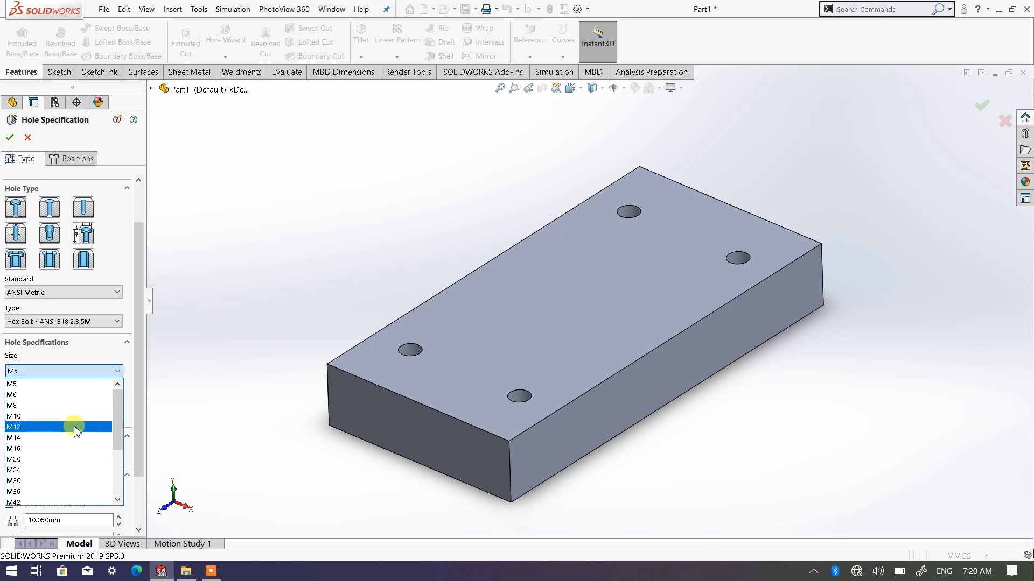
left_click(69, 439)
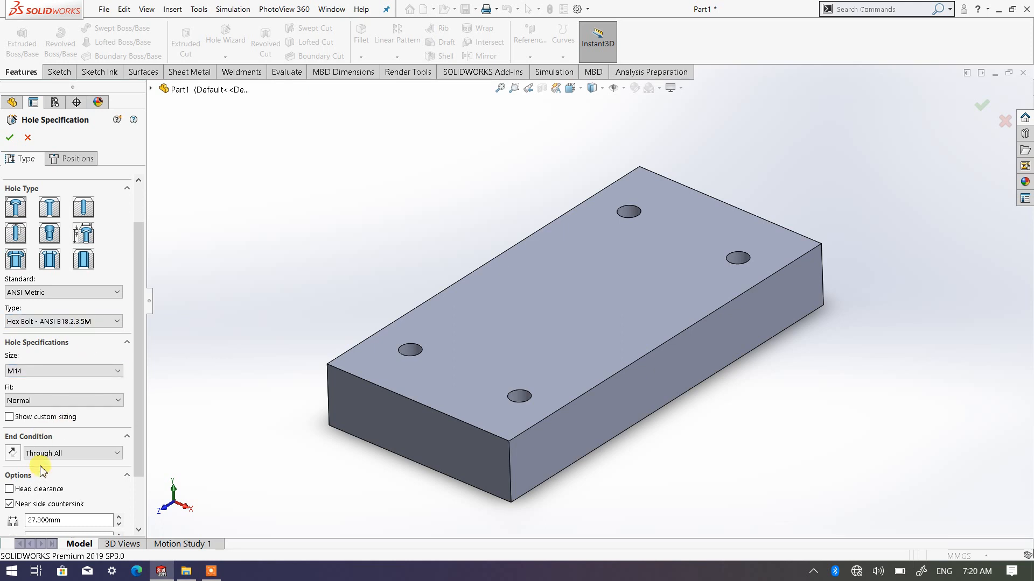
Place four counterbore hole points on the block's large upper face, between the existing Ø10 mm holes
left_click(78, 159)
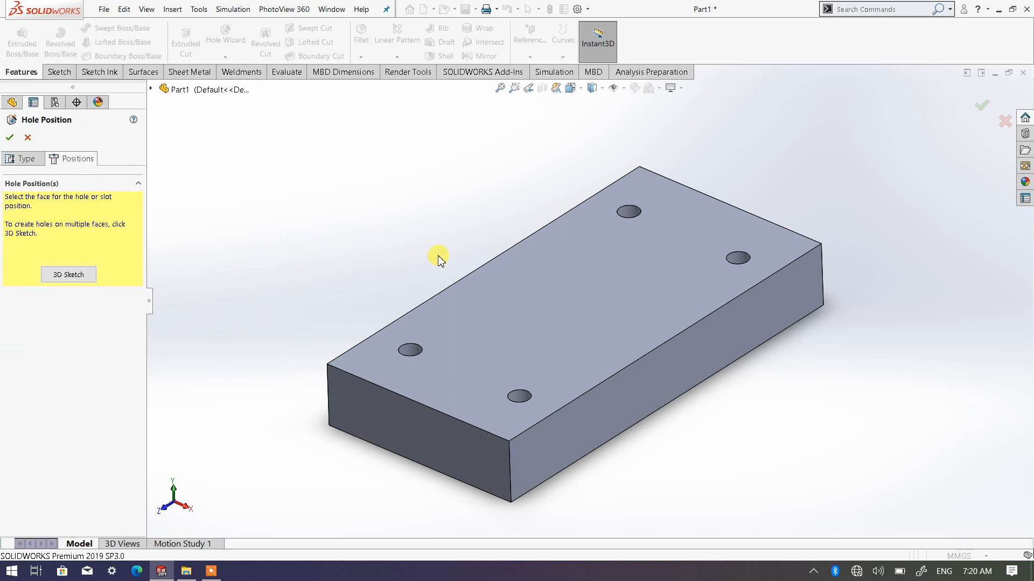
middle_click_drag(440, 259, 425, 279)
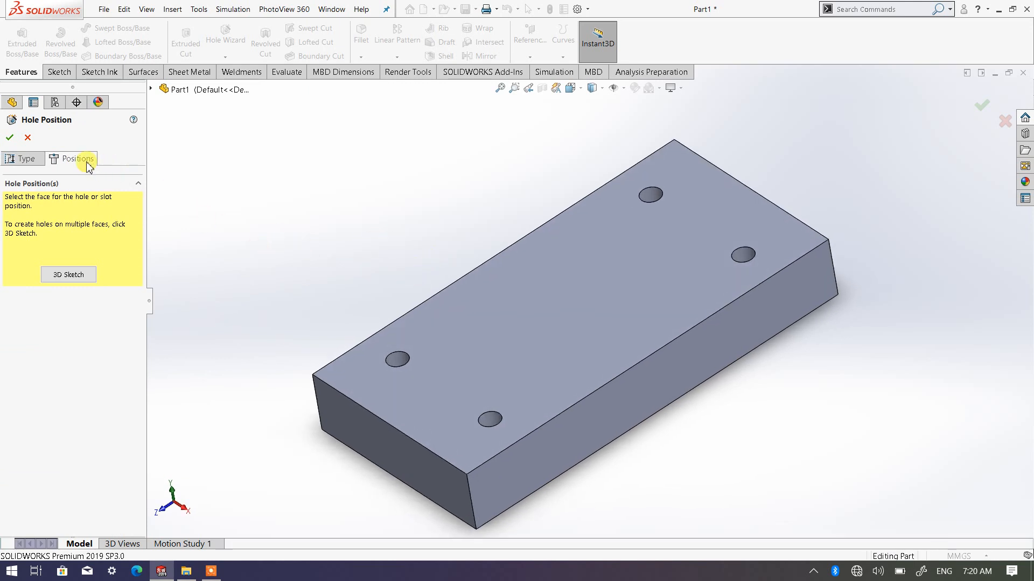
left_click(554, 315)
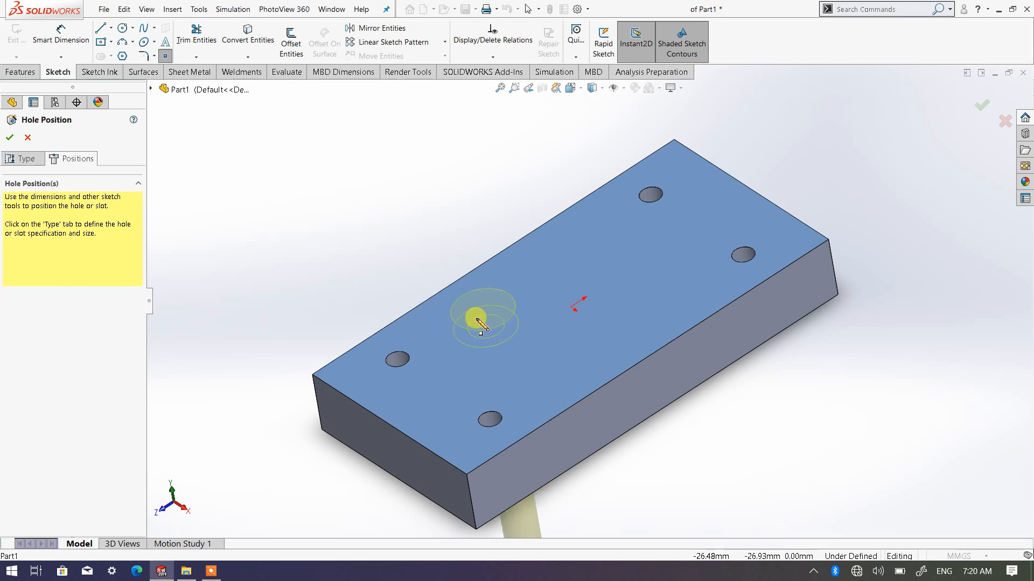
left_click(629, 279)
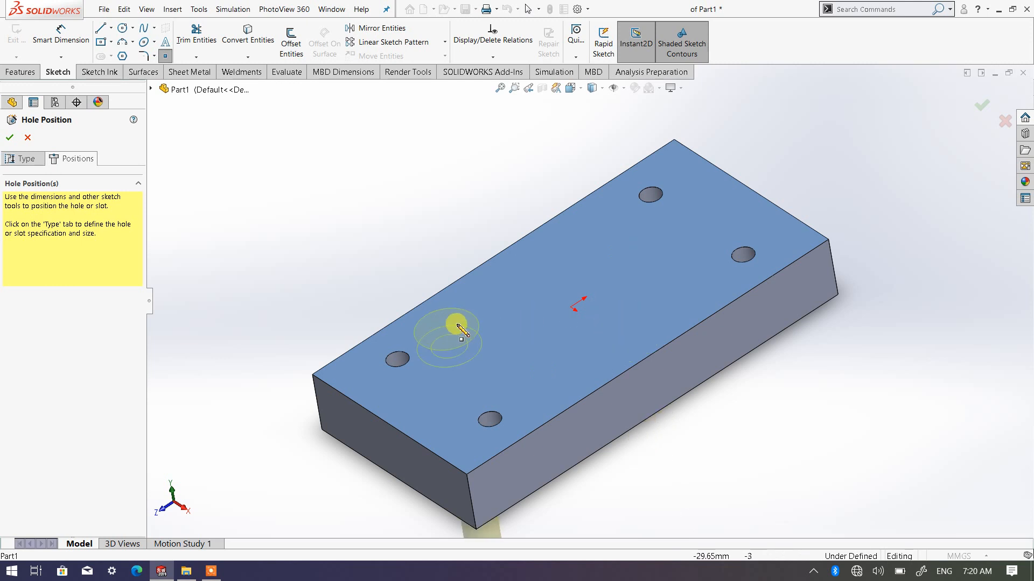
left_click(466, 313)
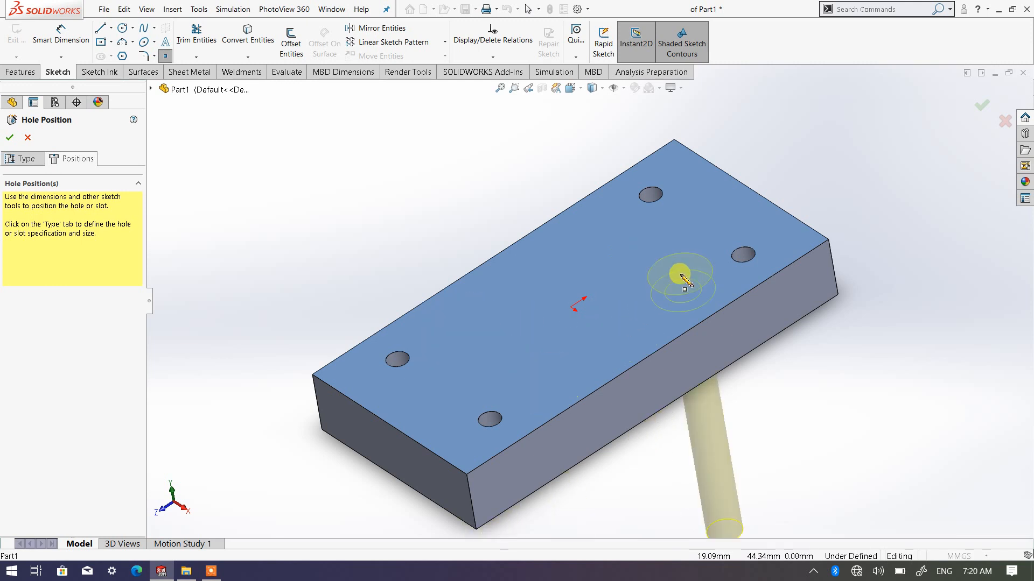
left_click(464, 321)
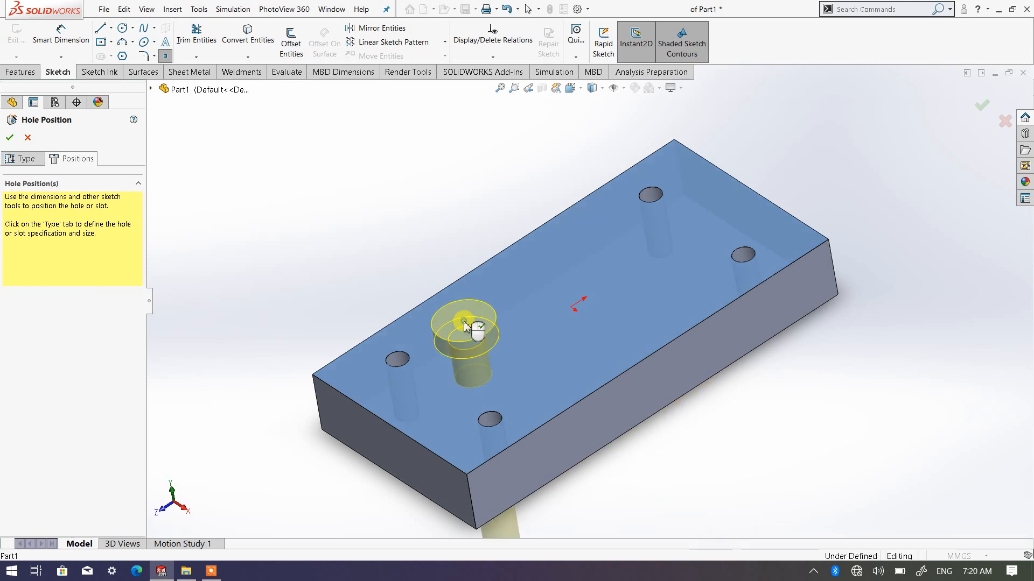
left_click(545, 373)
left_click(676, 277)
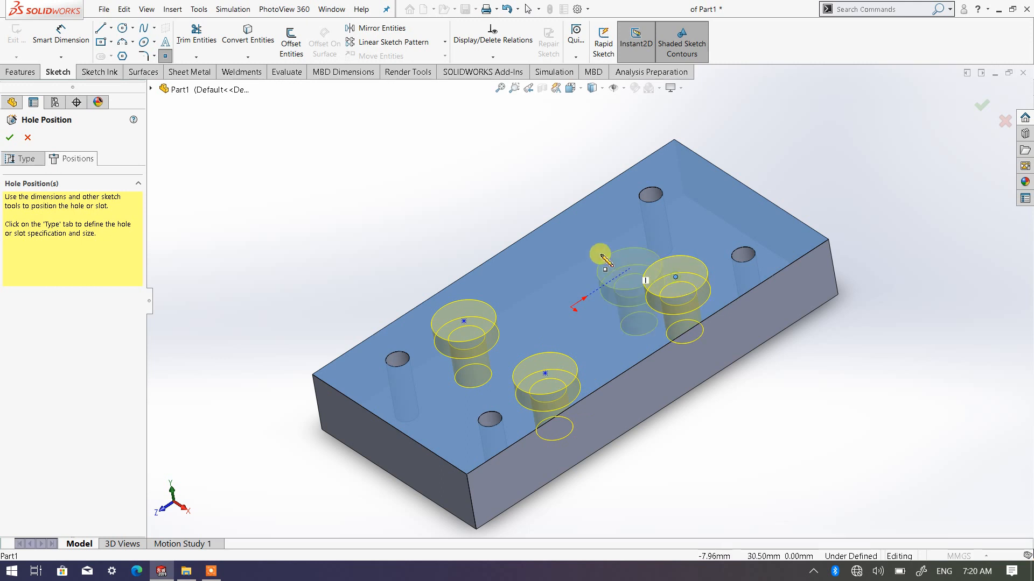
left_click(591, 233)
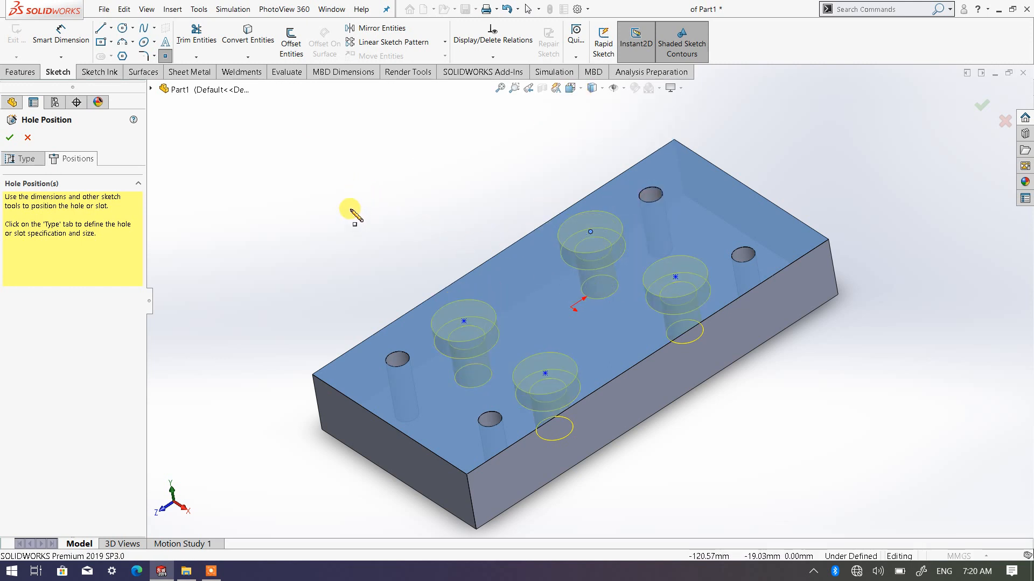
In the top view, dimension the lower-left counterbore's centre from the left long edge and set the distance to 25 mm
left_click(581, 89)
left_click(631, 148)
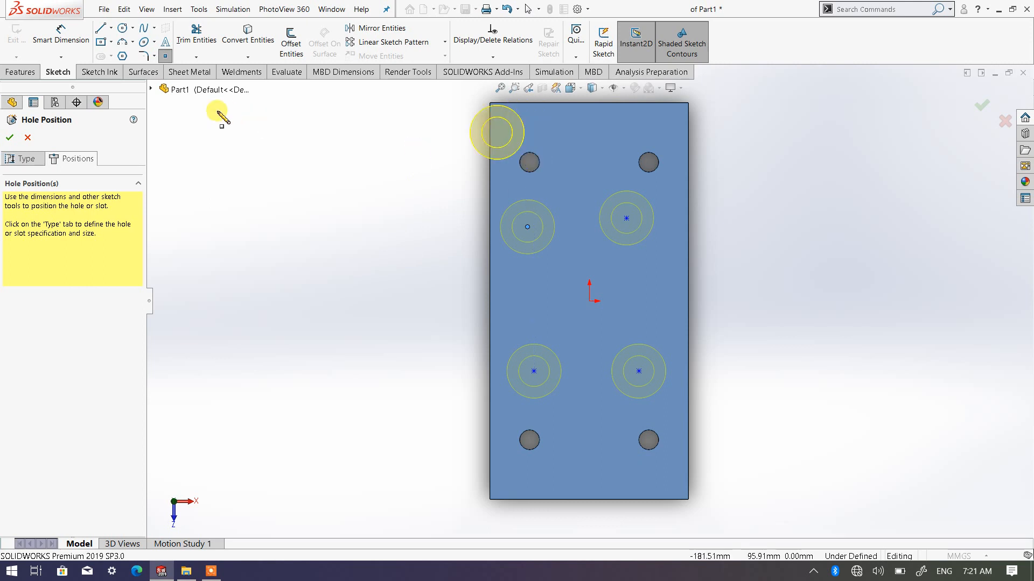
left_click(63, 43)
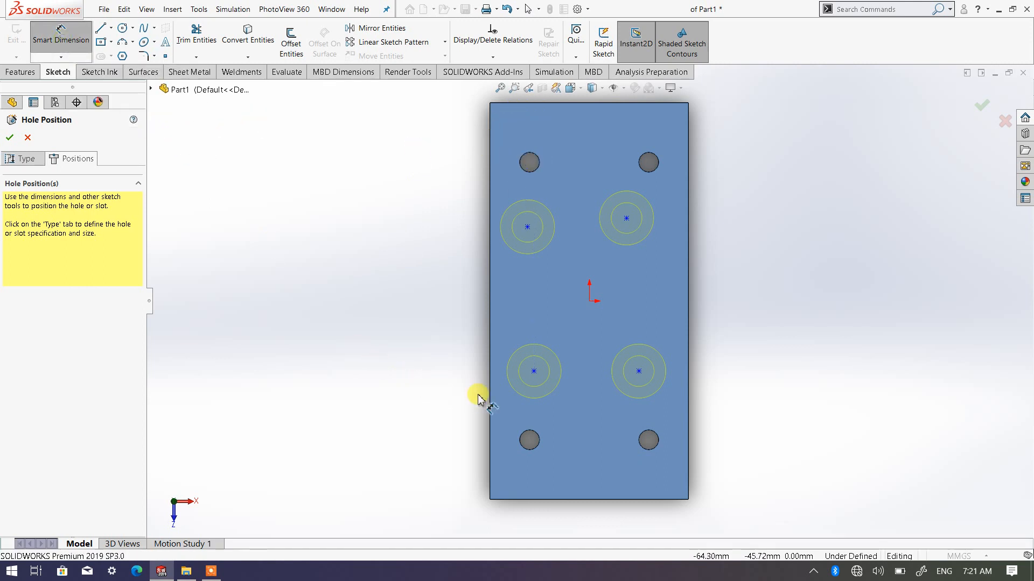
left_click(533, 372)
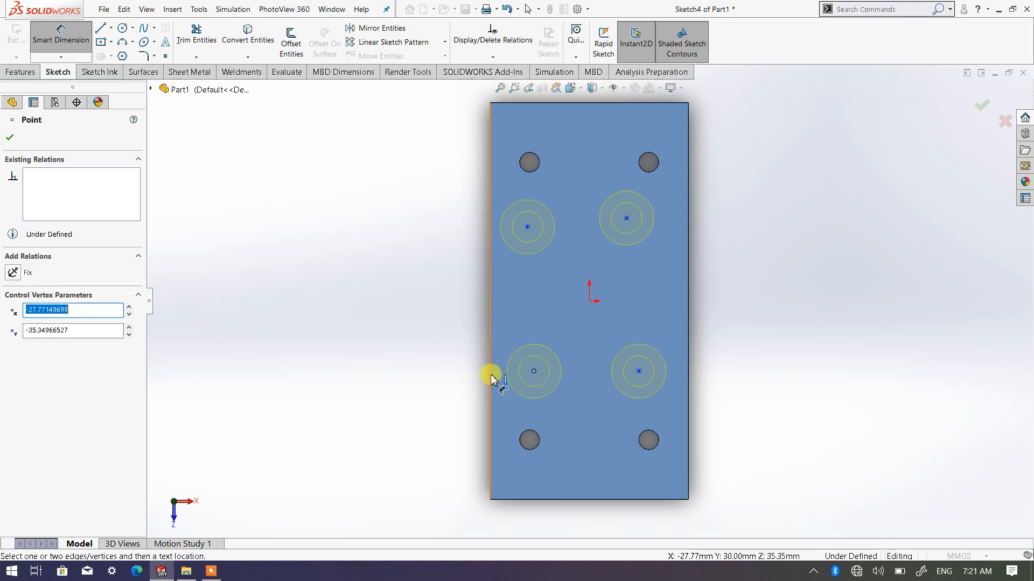
left_click(490, 379)
left_click(425, 419)
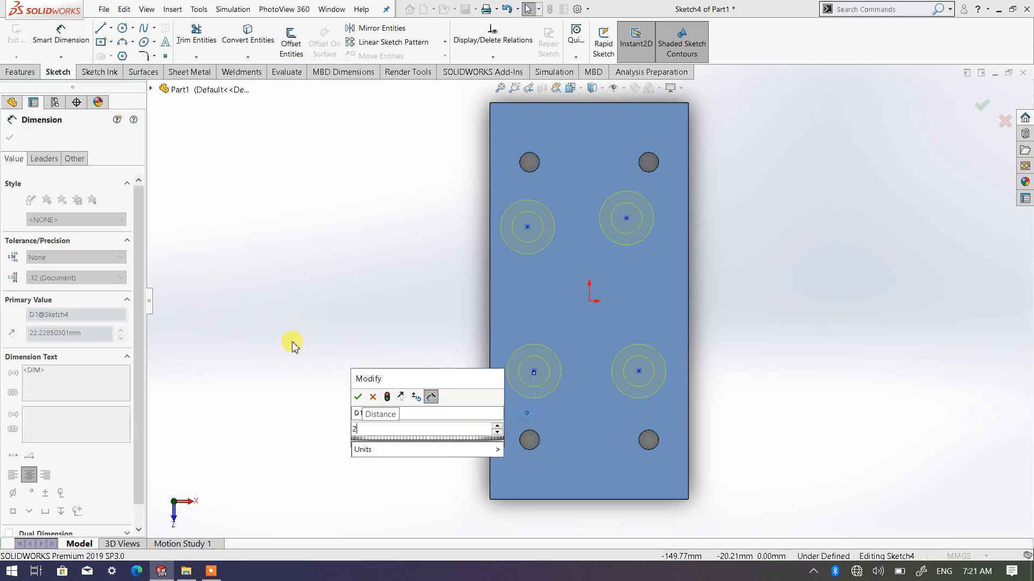
type("25")
left_click(360, 398)
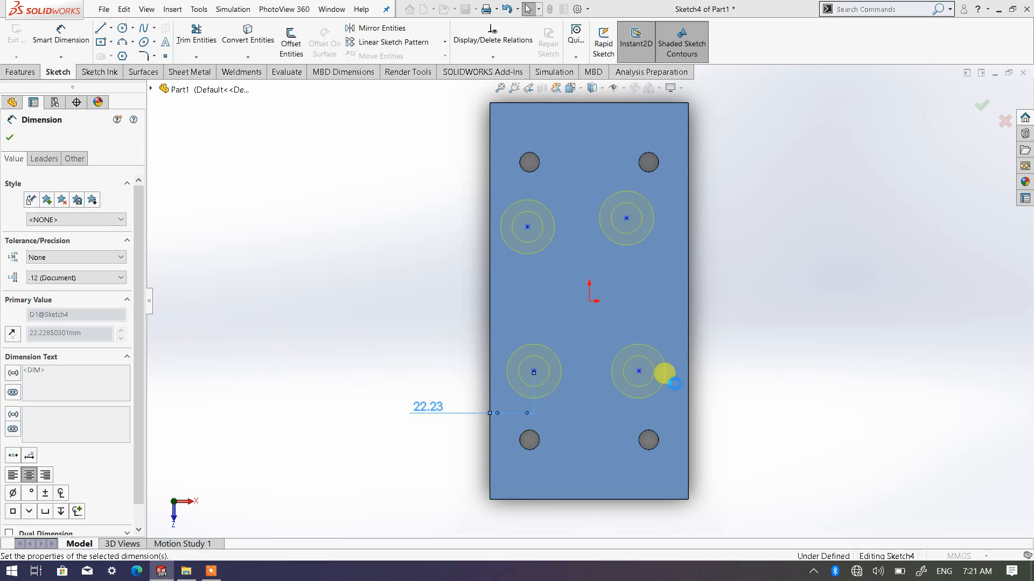
left_click(774, 378)
Dimension the same counterbore's centre from the block's lower short edge and set the distance to 65 mm
left_click(539, 373)
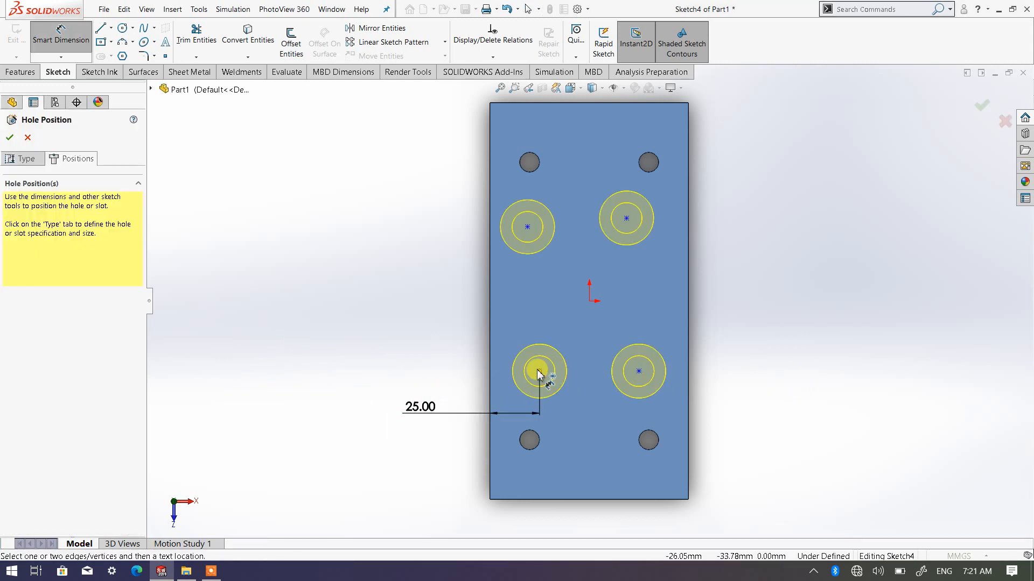
left_click(555, 499)
left_click(357, 436)
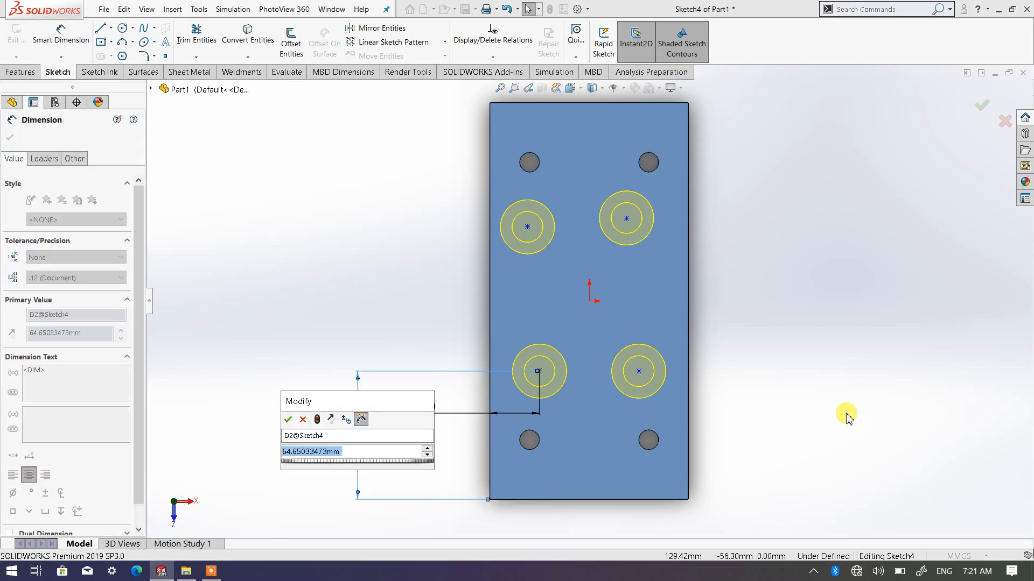
type("6")
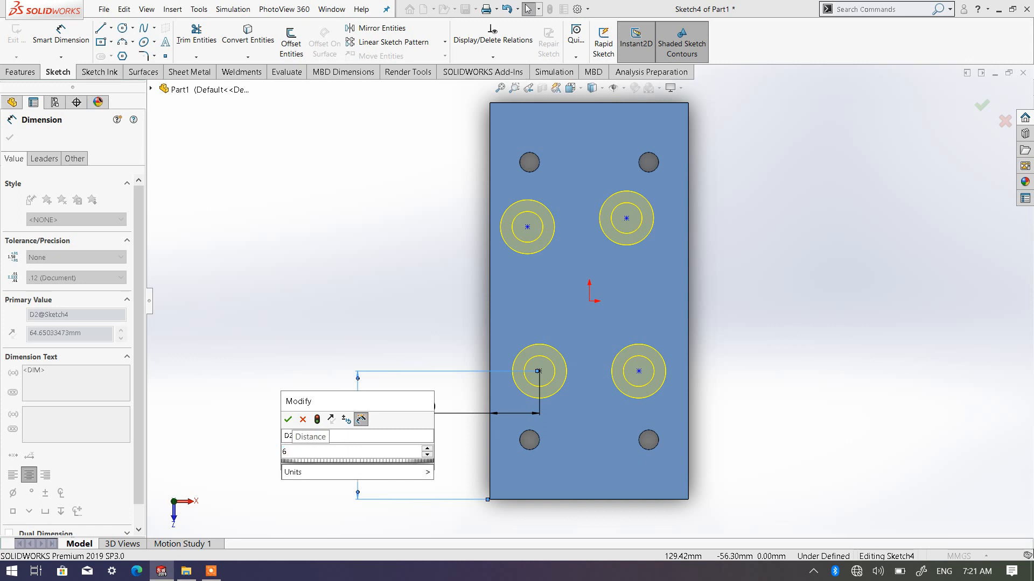
type("0")
left_click(289, 421)
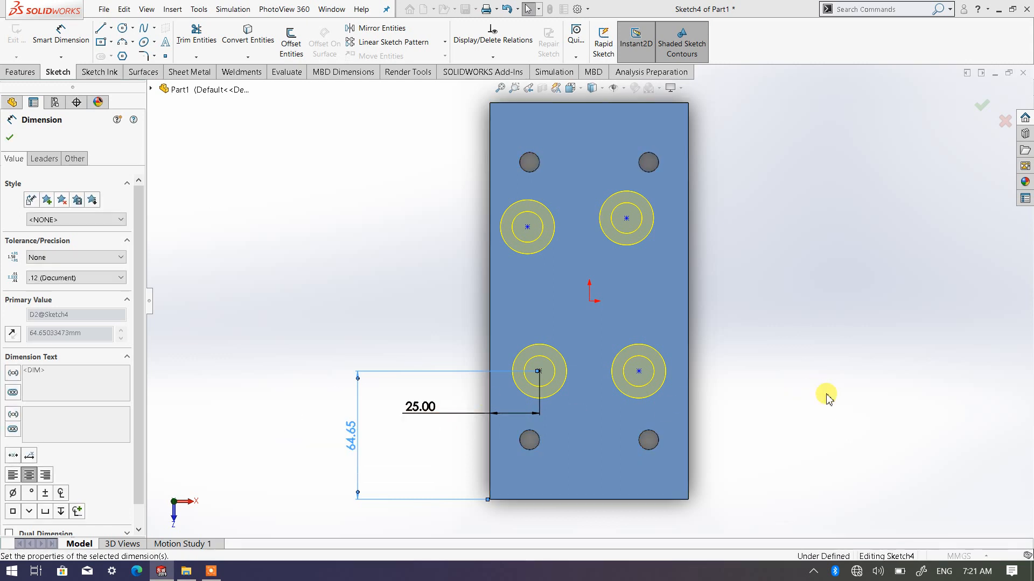
left_click(774, 382)
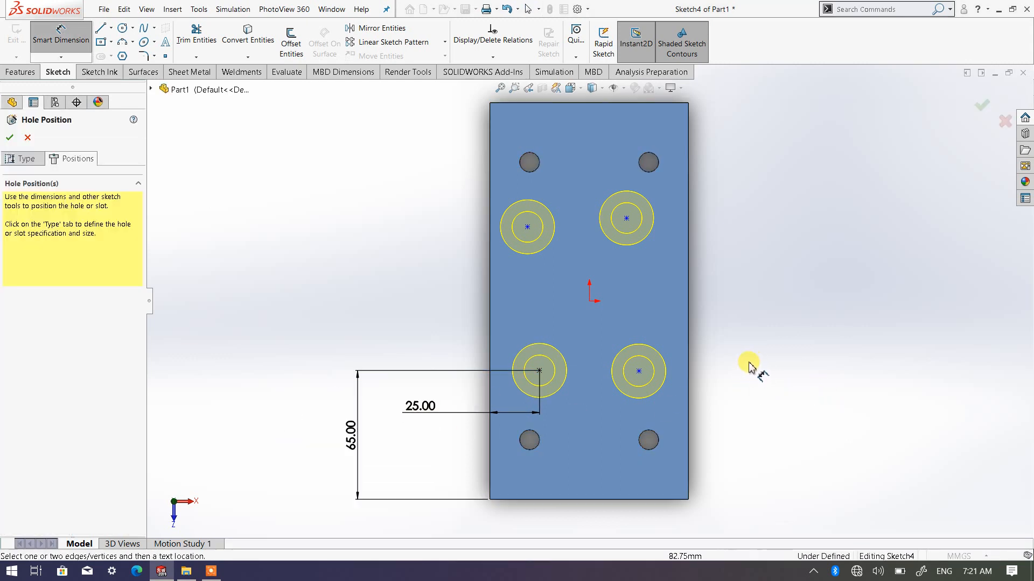
Add a Horizontal relation between the centres of the lower-left and lower-right counterbores
right_click(732, 383)
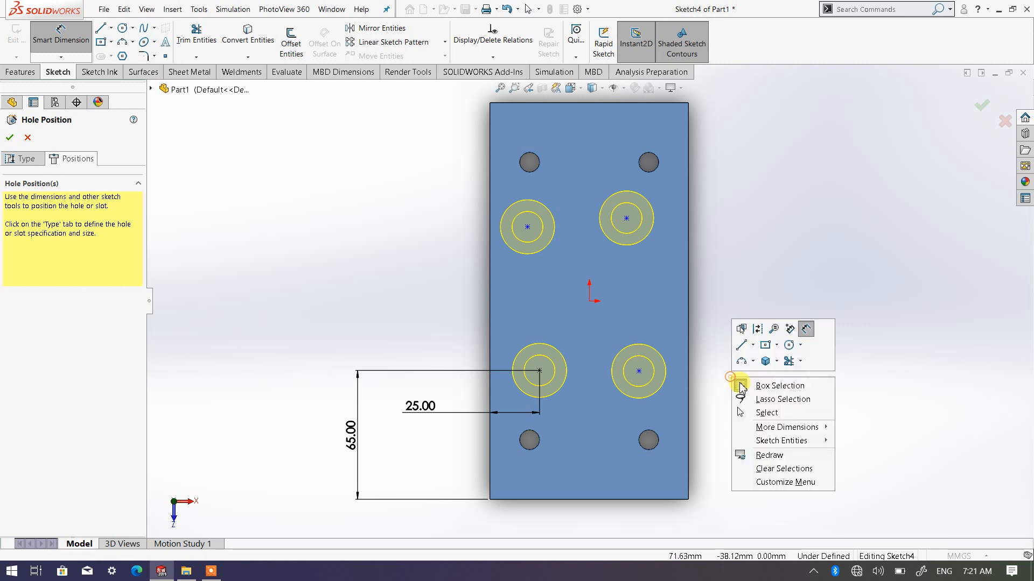
left_click(769, 413)
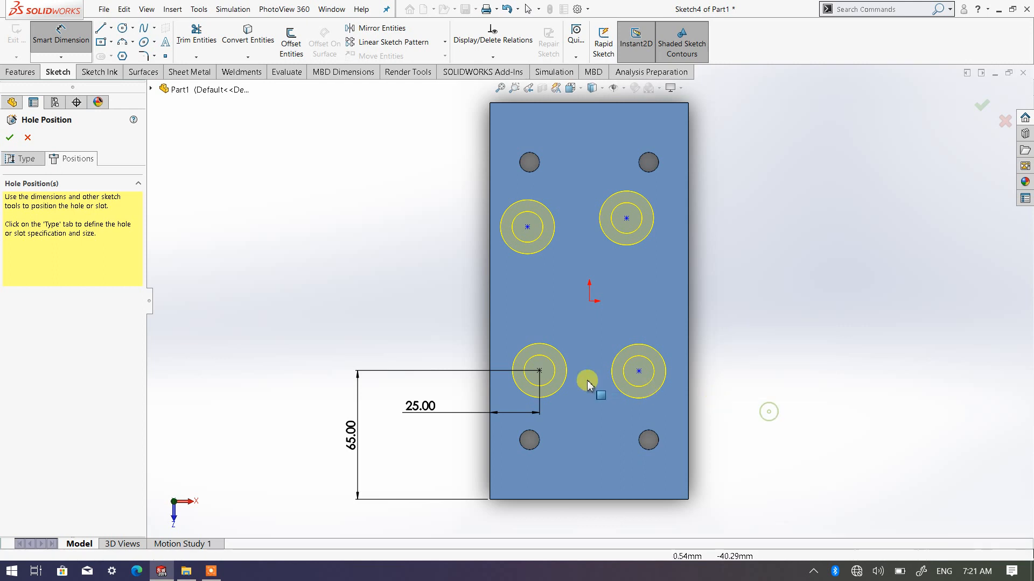
left_click(541, 372)
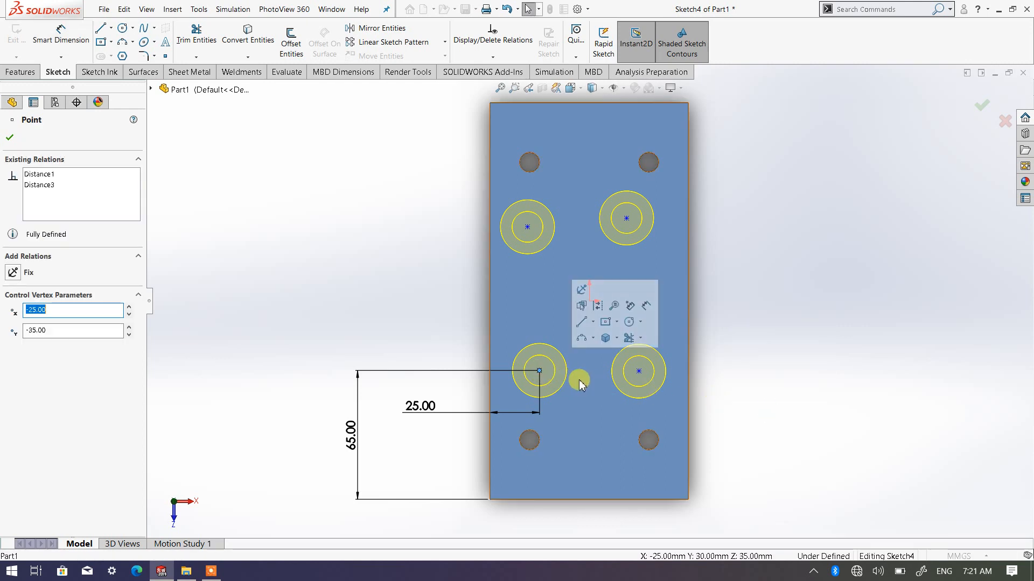
left_click(639, 371, "ctrl")
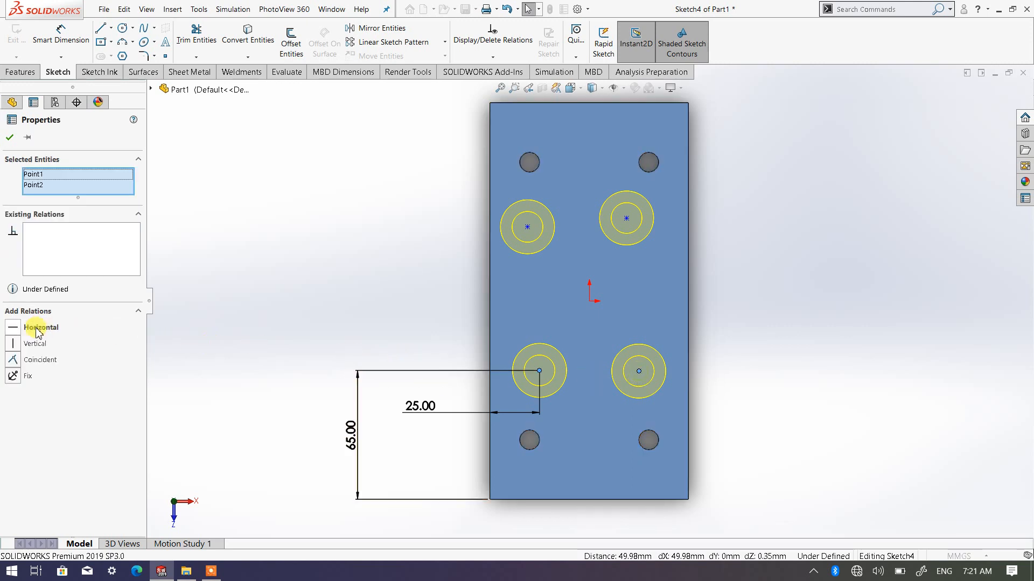
left_click(13, 328)
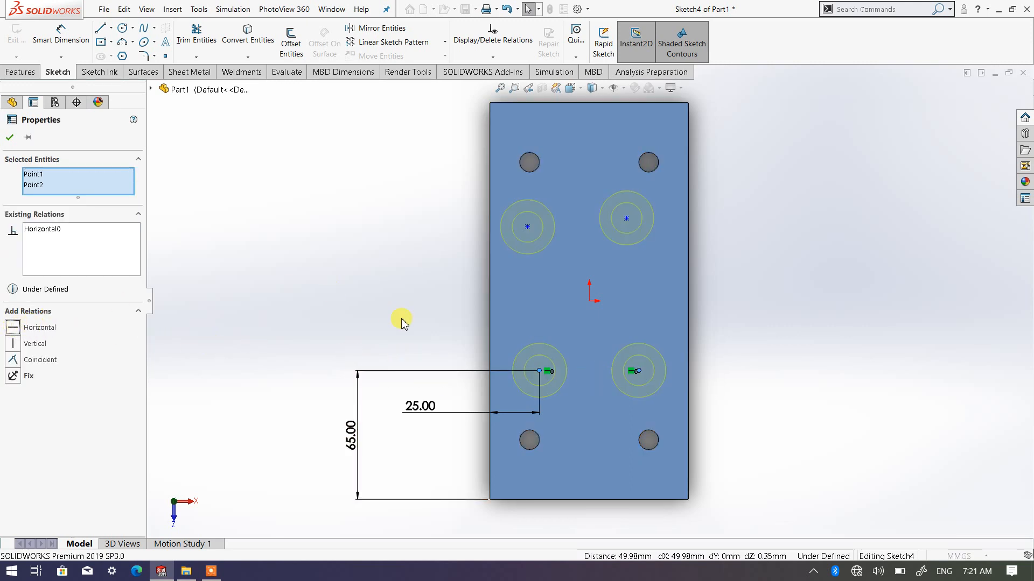
left_click(10, 137)
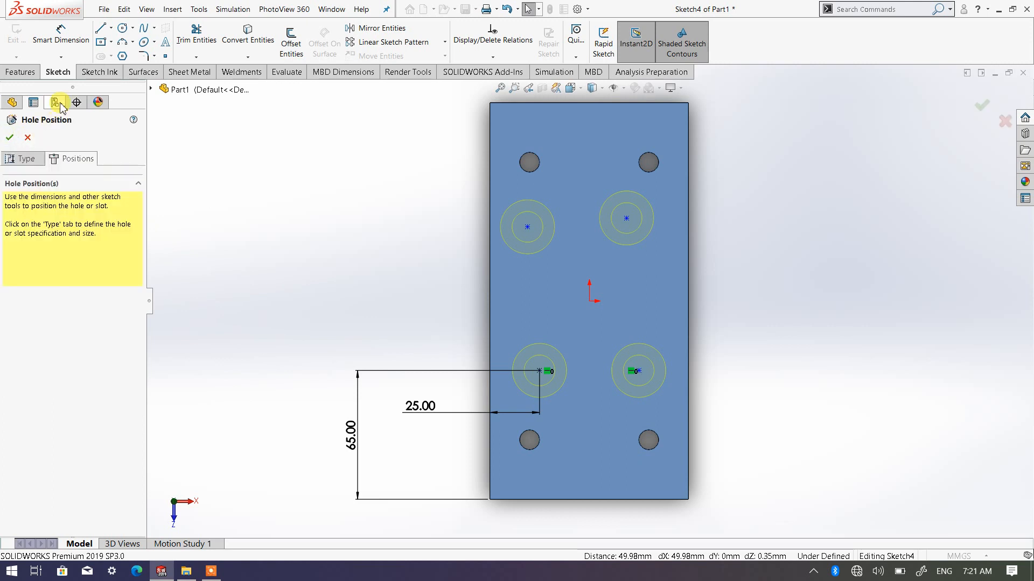
Dimension the lower-right counterbore's centre from the right long edge and set the distance to 25 mm
left_click(61, 33)
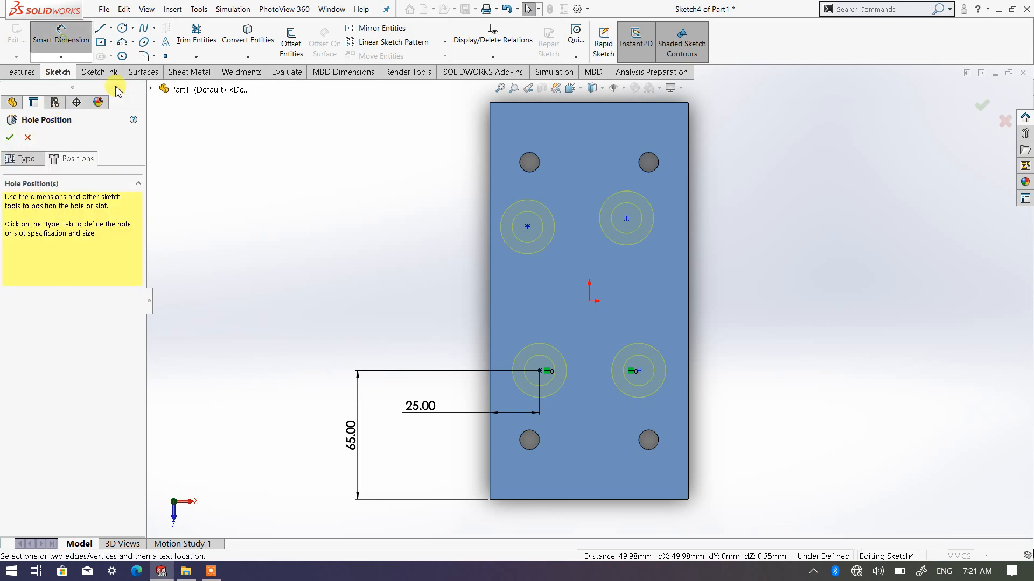
left_click(639, 372)
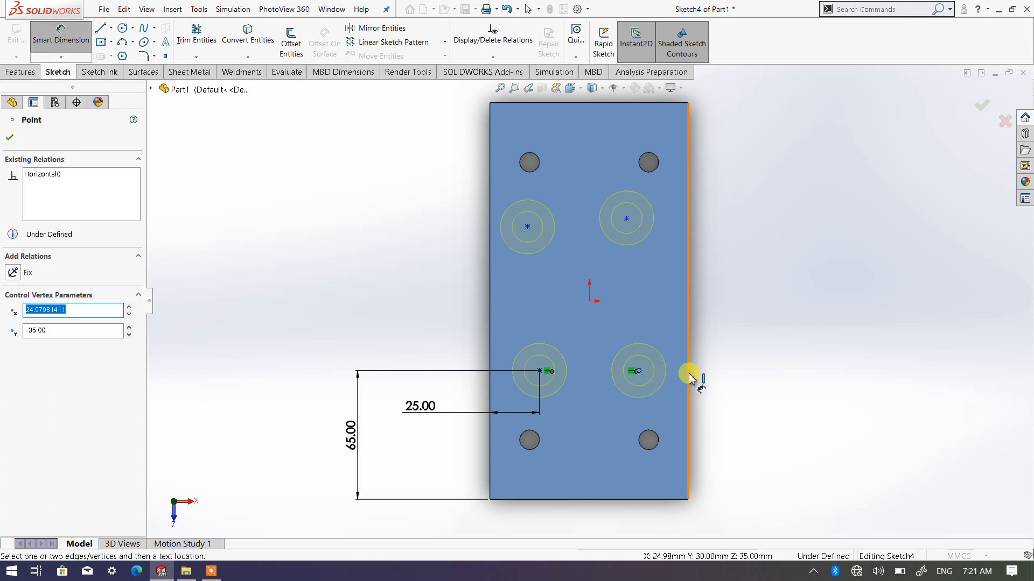
left_click(689, 380)
left_click(718, 426)
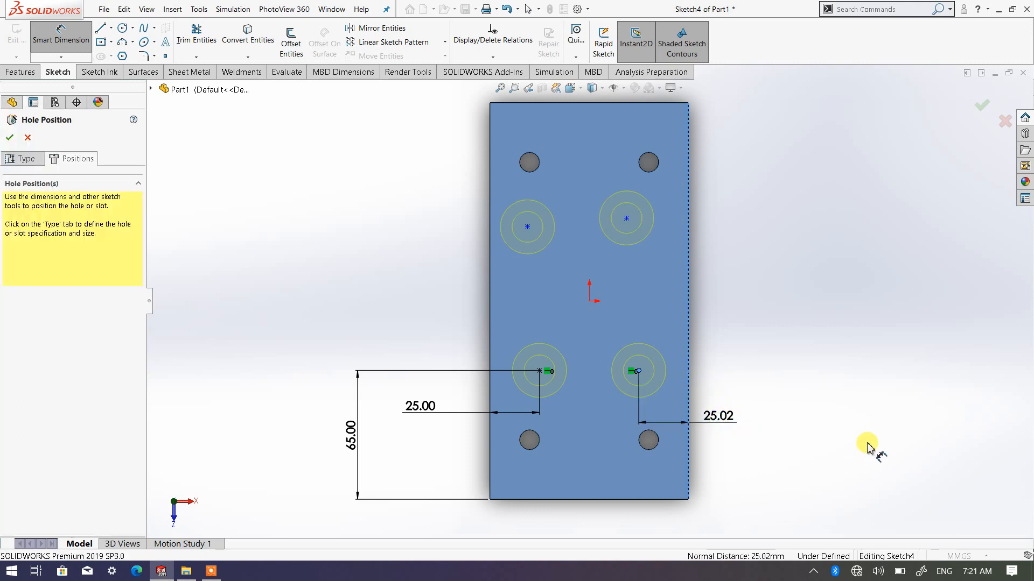
left_click(653, 404)
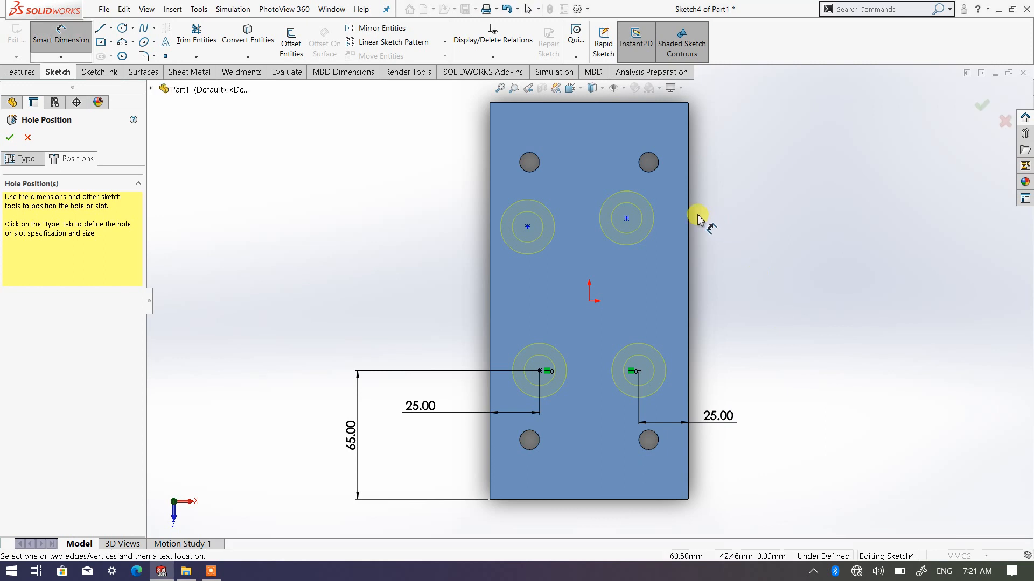
Add a Vertical relation between the centres of the lower-right and upper-right counterbores
right_click(738, 215)
left_click(751, 243)
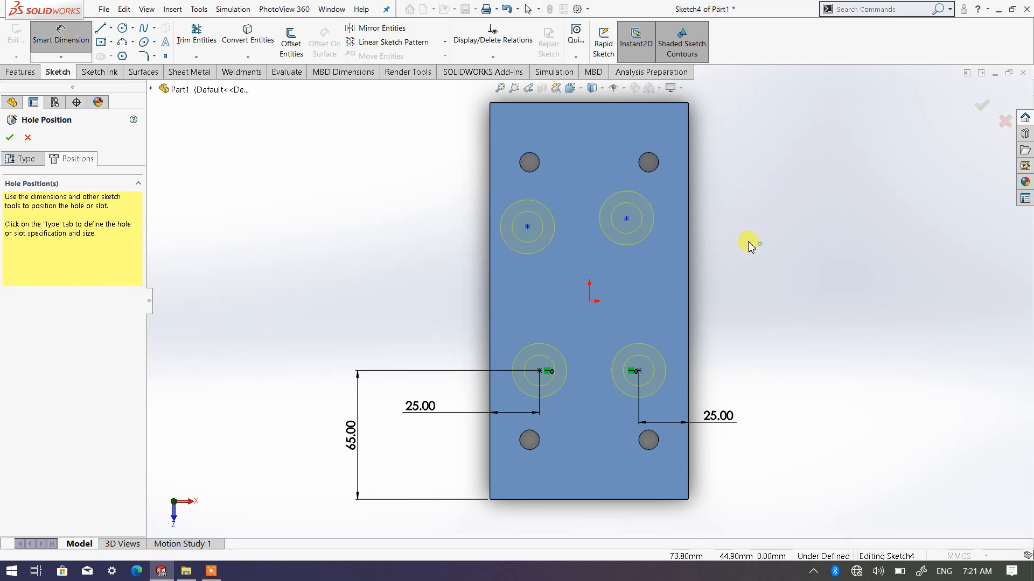
left_click(638, 371)
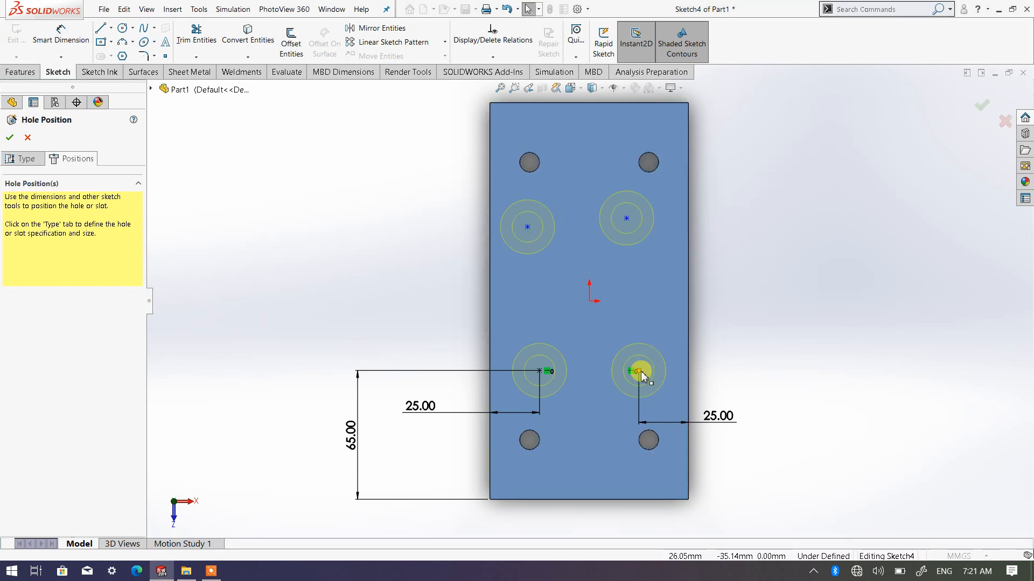
left_click(627, 219, "ctrl")
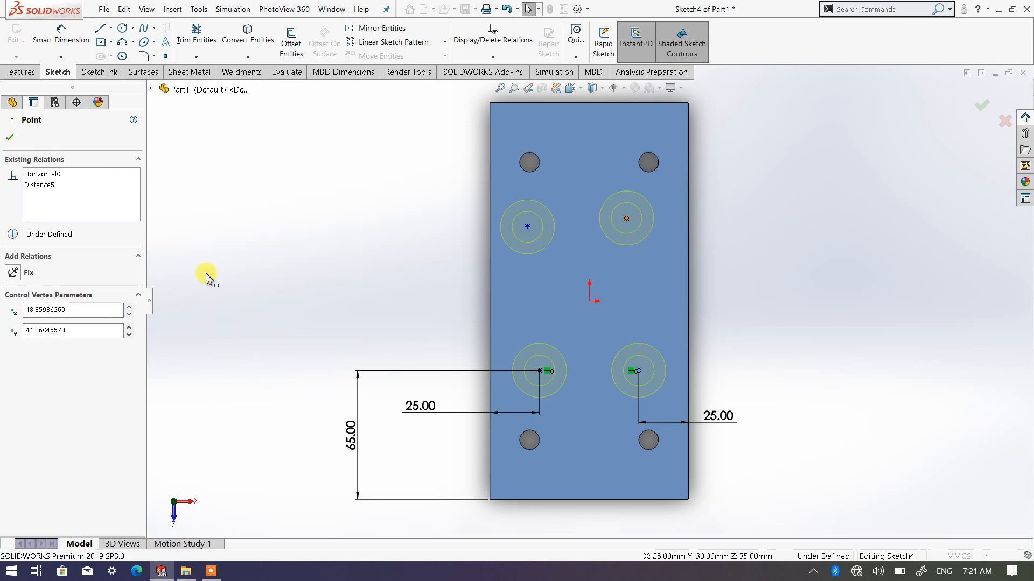
left_click(14, 344)
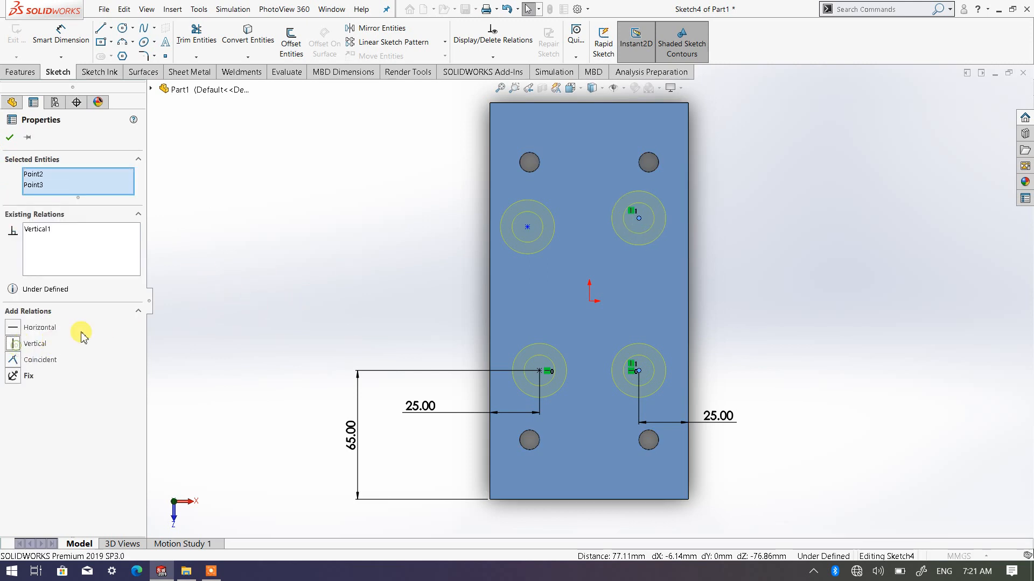
left_click(10, 139)
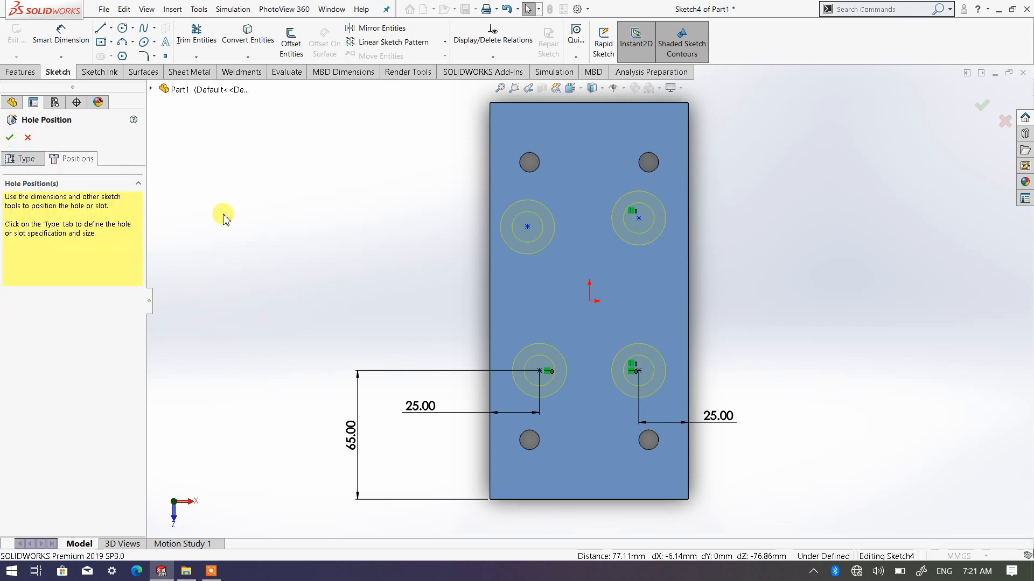
Add a Vertical relation between the centres of the lower-left and upper-left counterbores
left_click(539, 372)
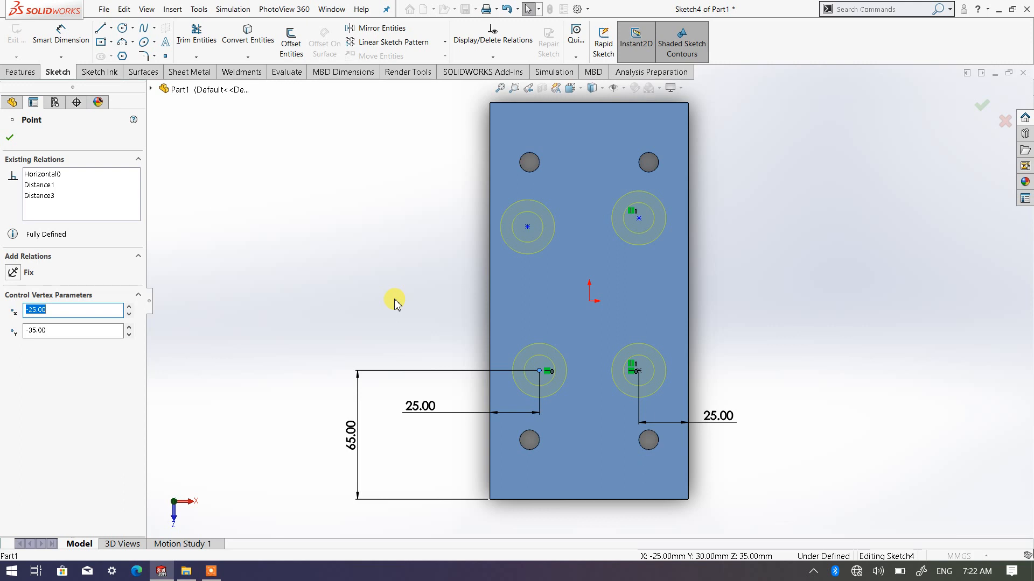
left_click(527, 228, "ctrl")
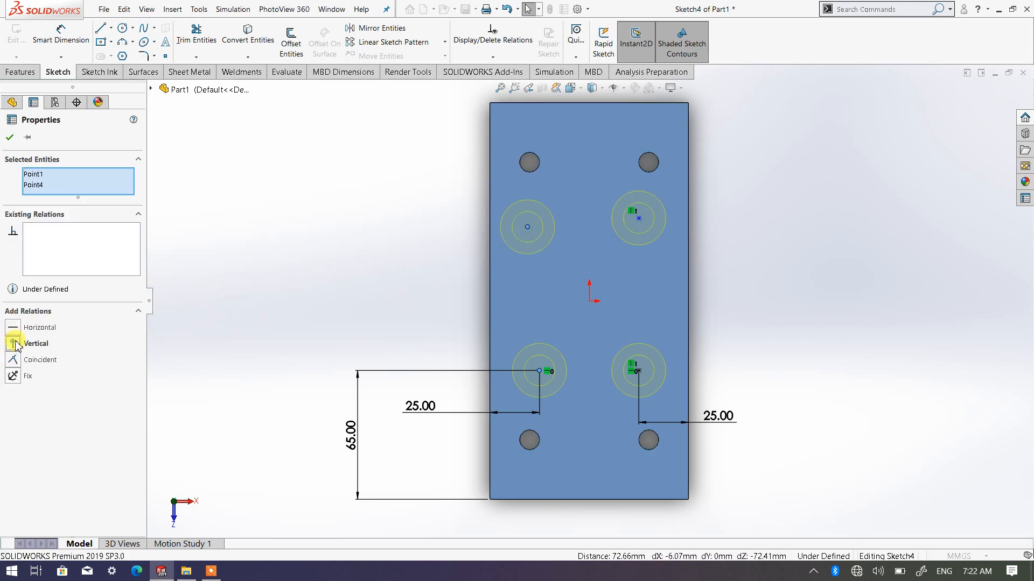
left_click(13, 343)
left_click(13, 137)
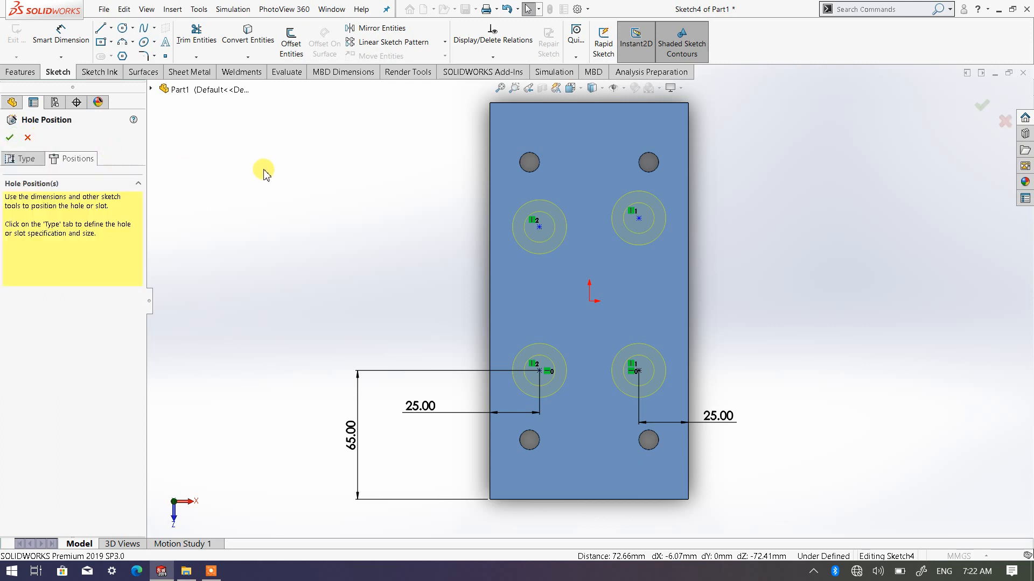
Dimension the upper-left counterbore's centre from the block's upper short edge and set the distance to 65 mm
left_click(64, 38)
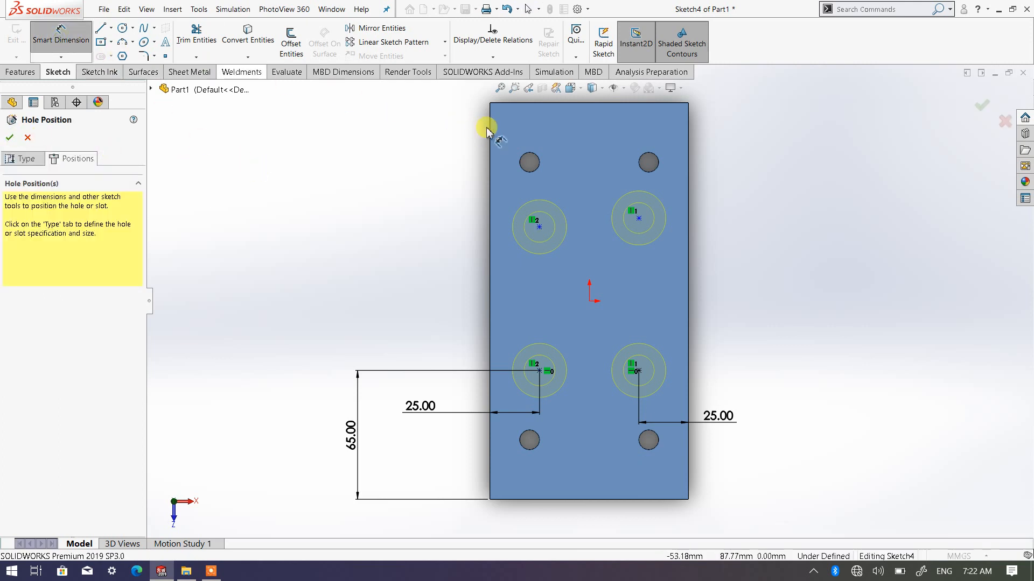
scroll(545, 182, "up", 1)
scroll(545, 183, "down", 1)
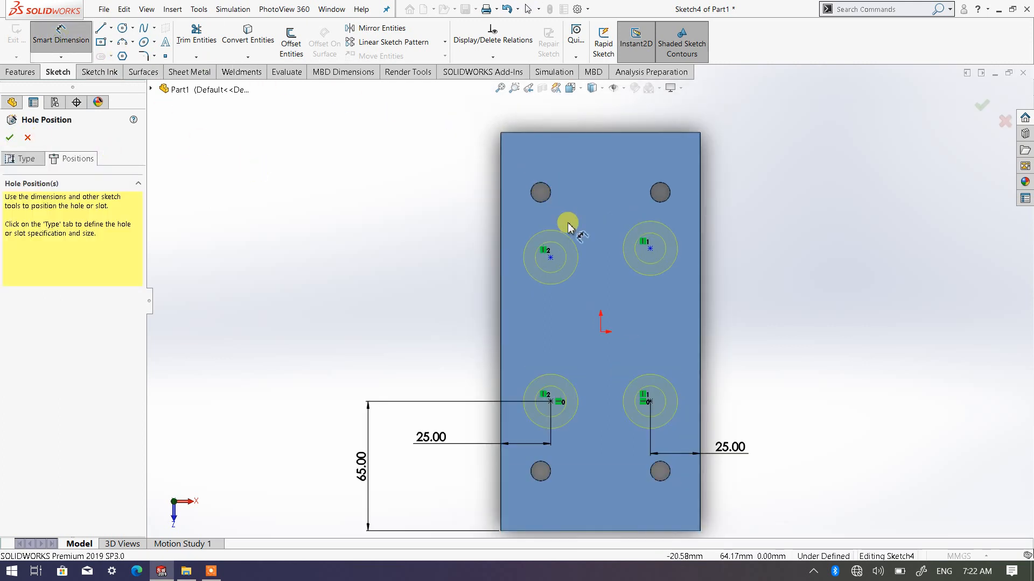
left_click(552, 252)
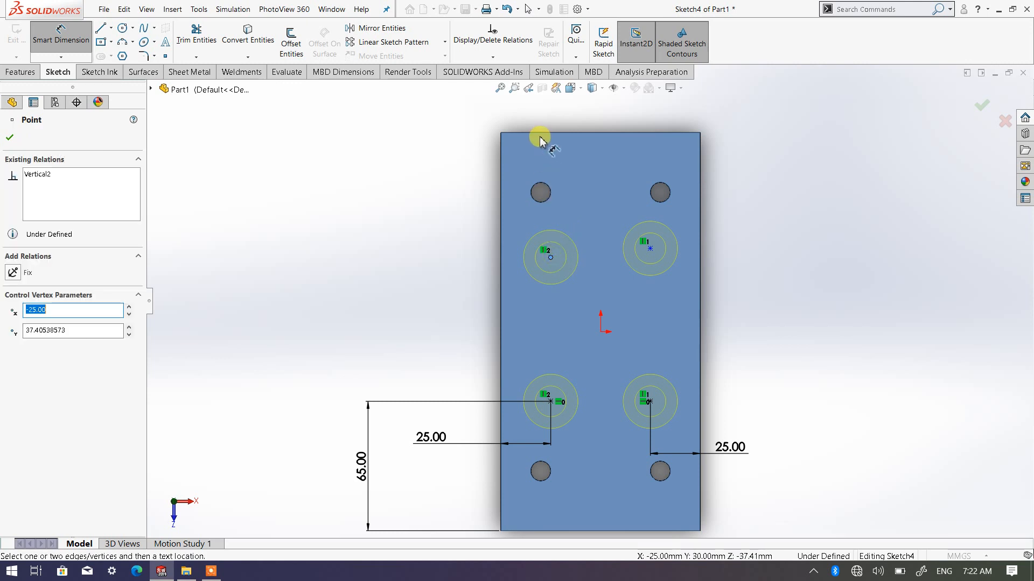
left_click(543, 135)
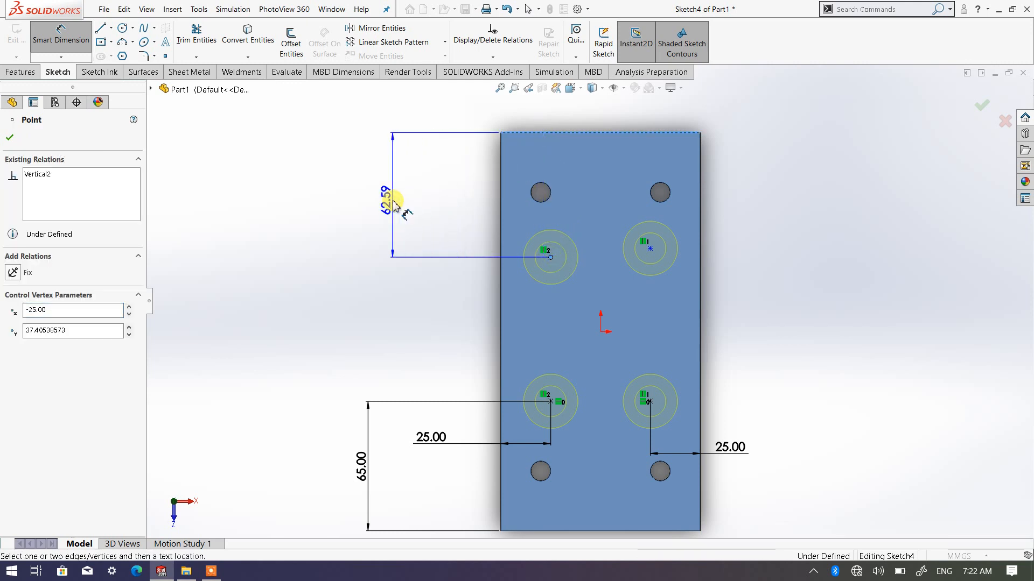
left_click(395, 208)
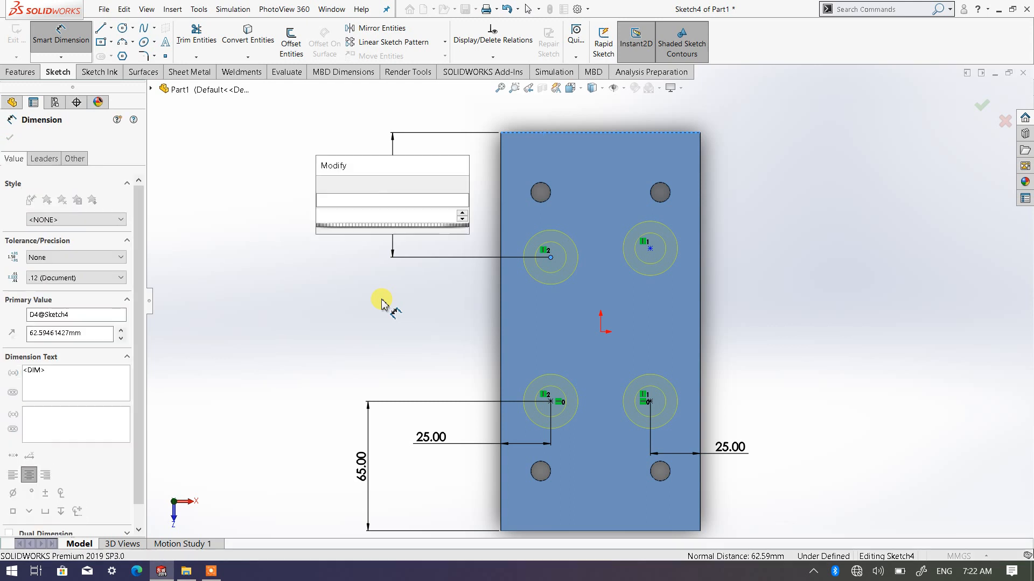
type("65")
key("Return")
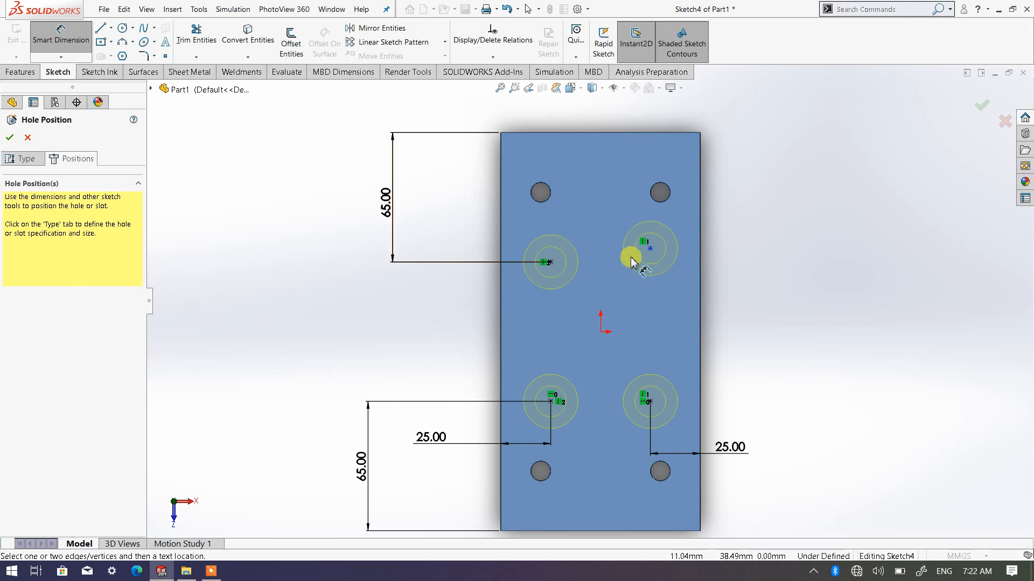
Add a Horizontal relation between the centres of the two upper counterbores and finish the counterbore hole feature
right_click(274, 233)
left_click(307, 266)
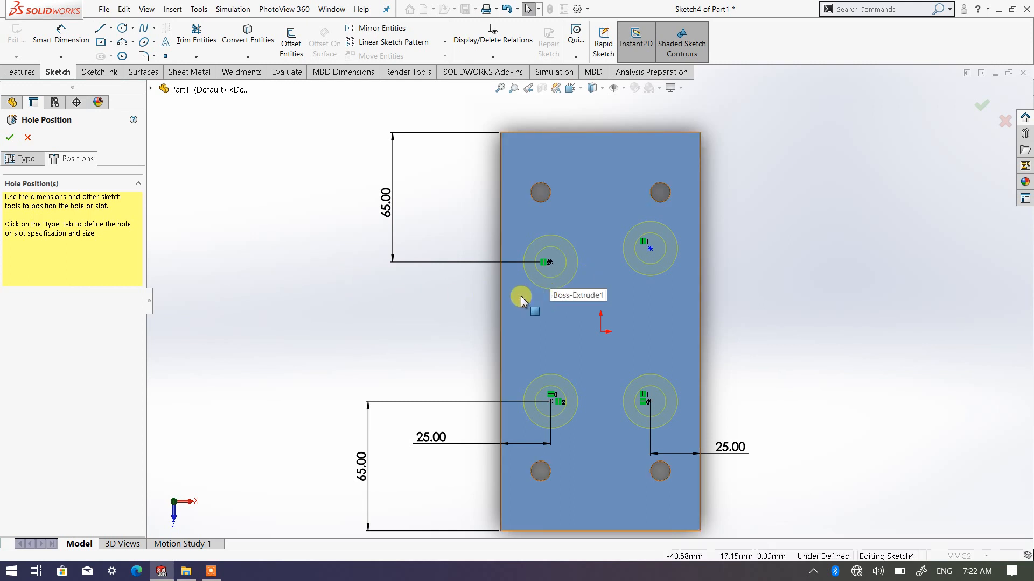
left_click(551, 263)
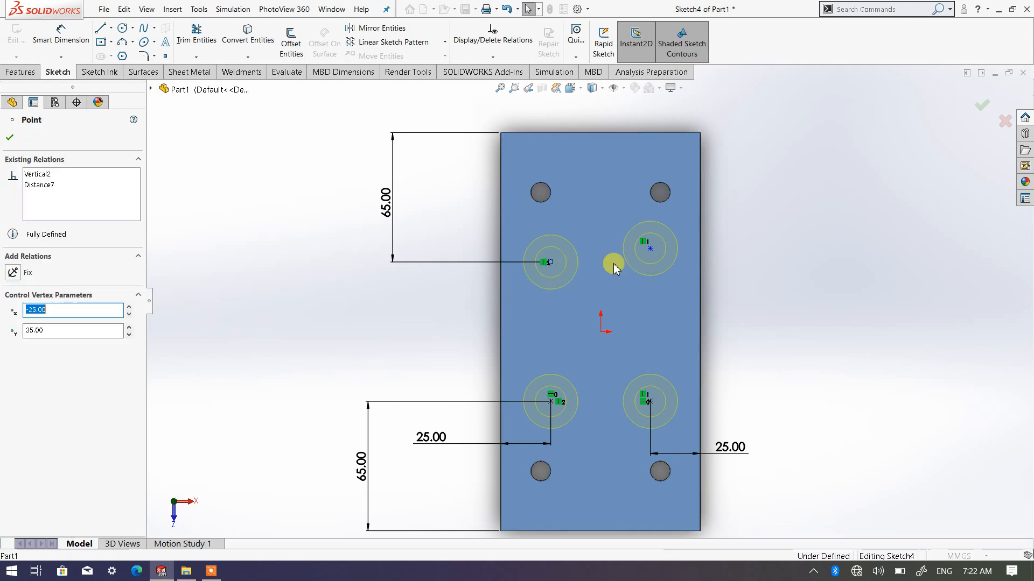
left_click(650, 249, "ctrl")
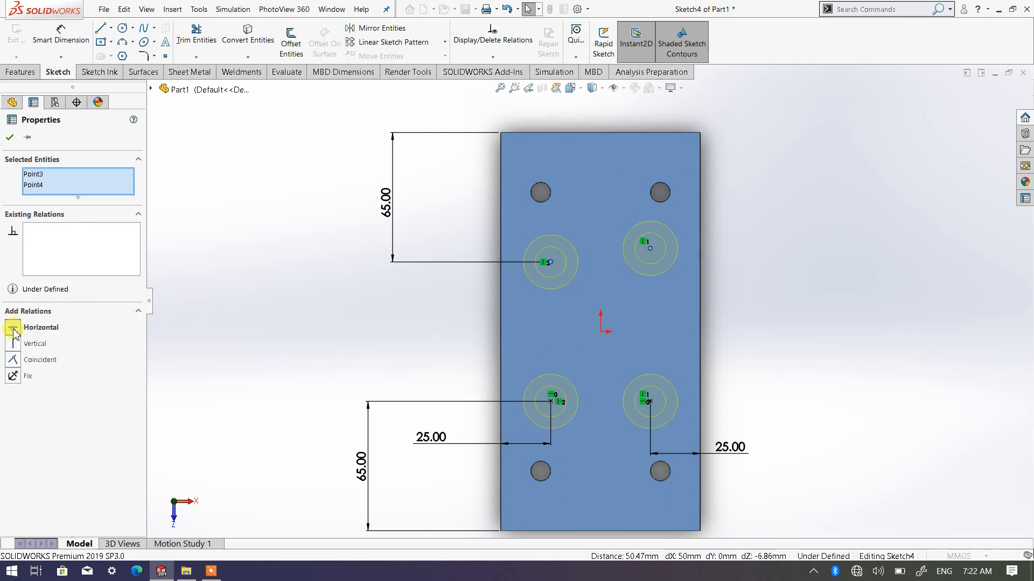
left_click(13, 329)
left_click(10, 138)
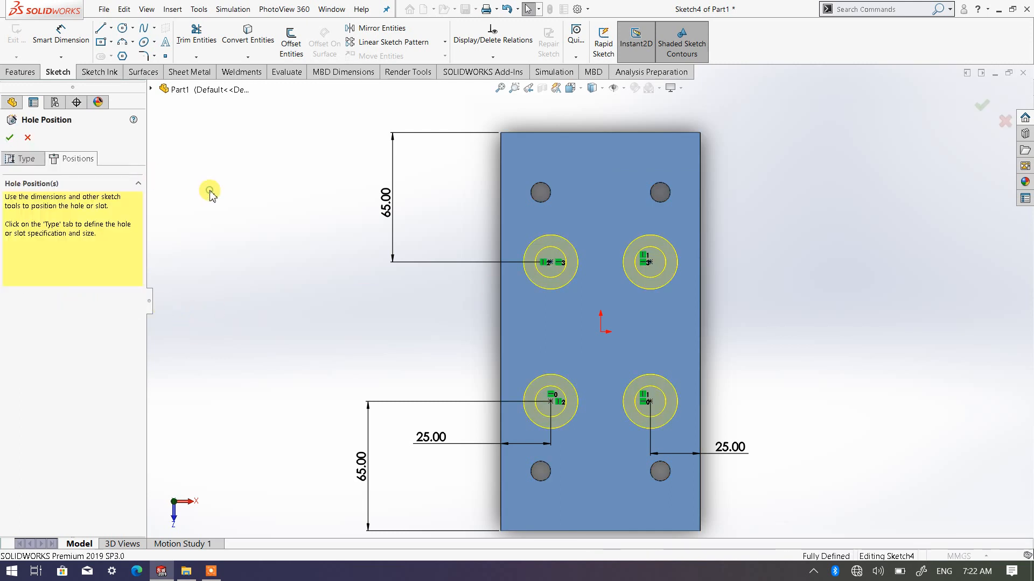
mouse_move(473, 387)
middle_mouse_down()
mouse_move(441, 284)
mouse_move(365, 305)
mouse_move(474, 346)
mouse_move(425, 286)
mouse_move(428, 339)
mouse_move(425, 326)
mouse_move(442, 328)
middle_mouse_up()
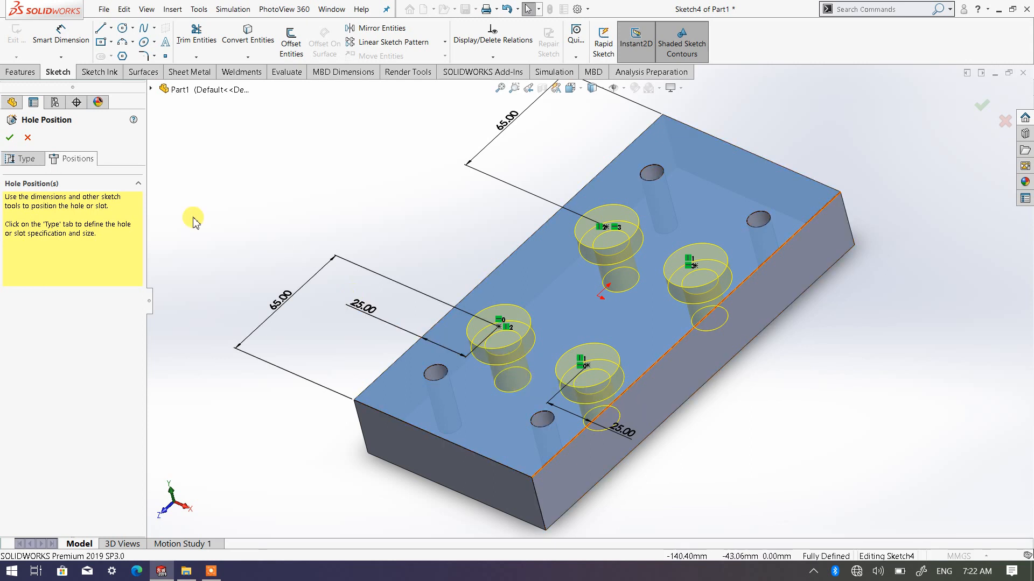
left_click(11, 139)
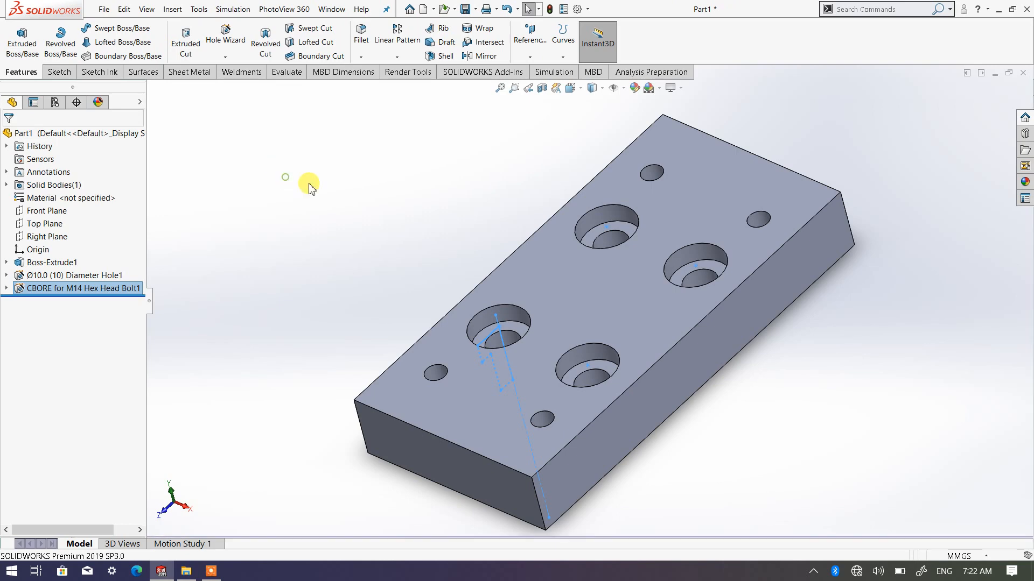
Examine the counterbored holes and the Ø10 mm holes in the block from several angles
mouse_move(452, 325)
middle_mouse_down()
mouse_move(519, 418)
mouse_move(480, 468)
mouse_move(618, 247)
mouse_move(565, 291)
mouse_move(441, 341)
middle_mouse_up()
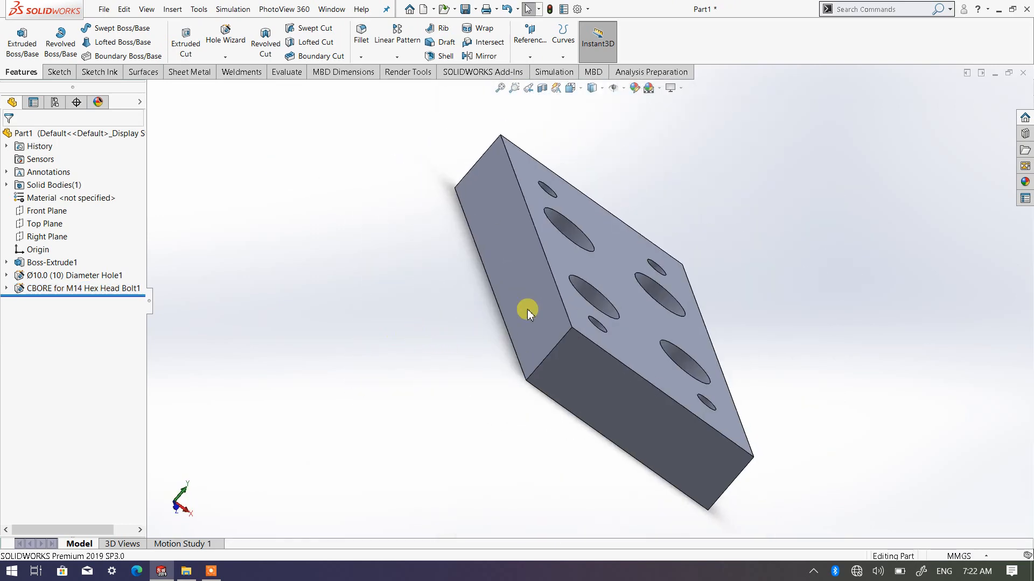
middle_click_drag(535, 299, 507, 323)
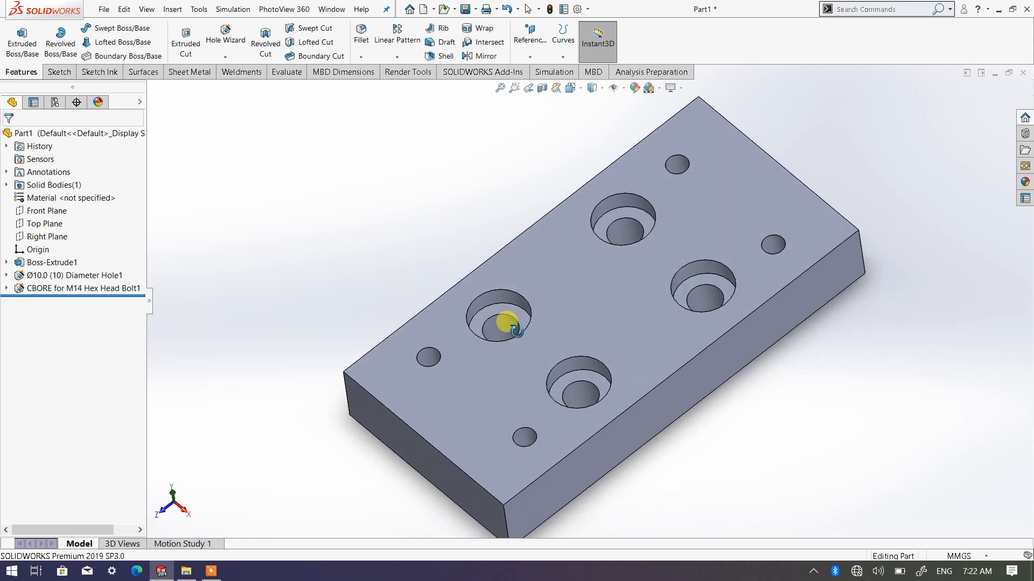
key("Escape")
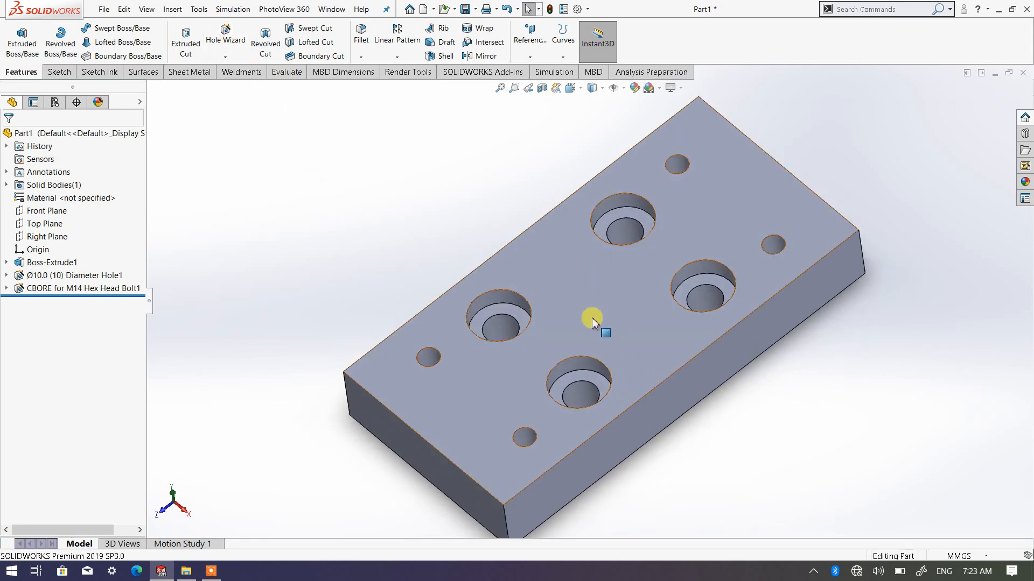
middle_click_drag(627, 326, 588, 273)
scroll(598, 290, "down", 1)
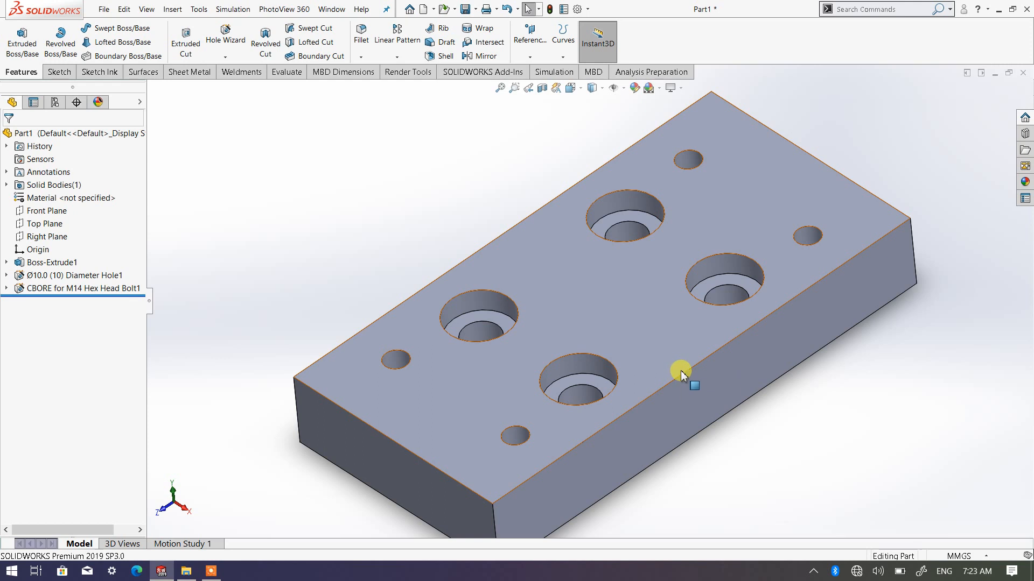
scroll(626, 345, "up", 1)
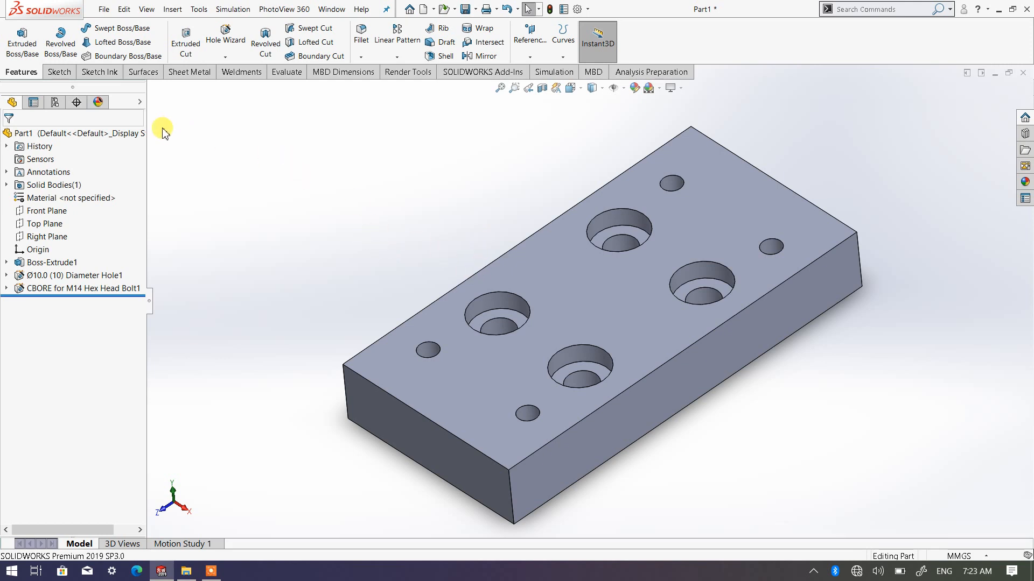
left_click(186, 44)
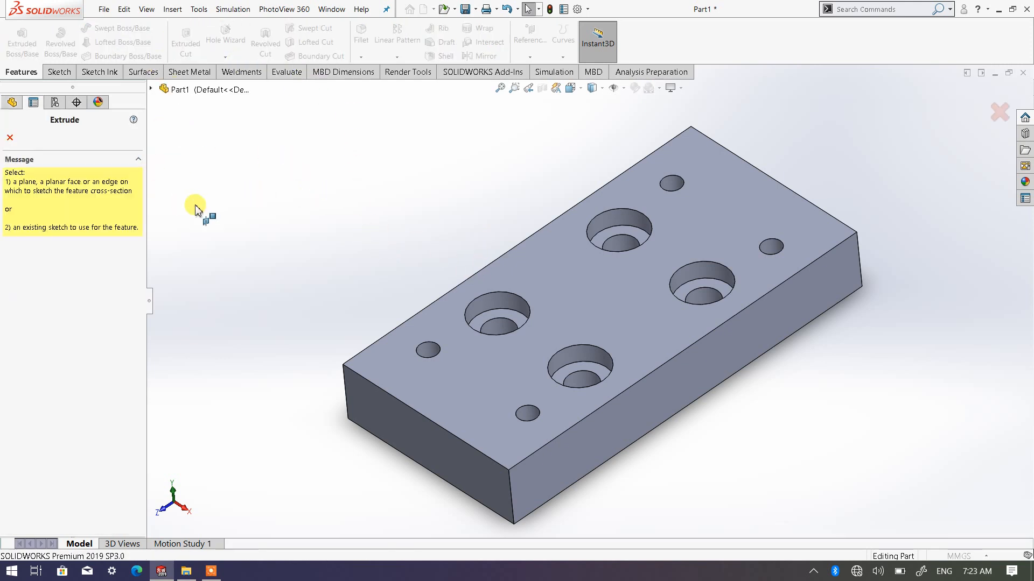
left_click(599, 304)
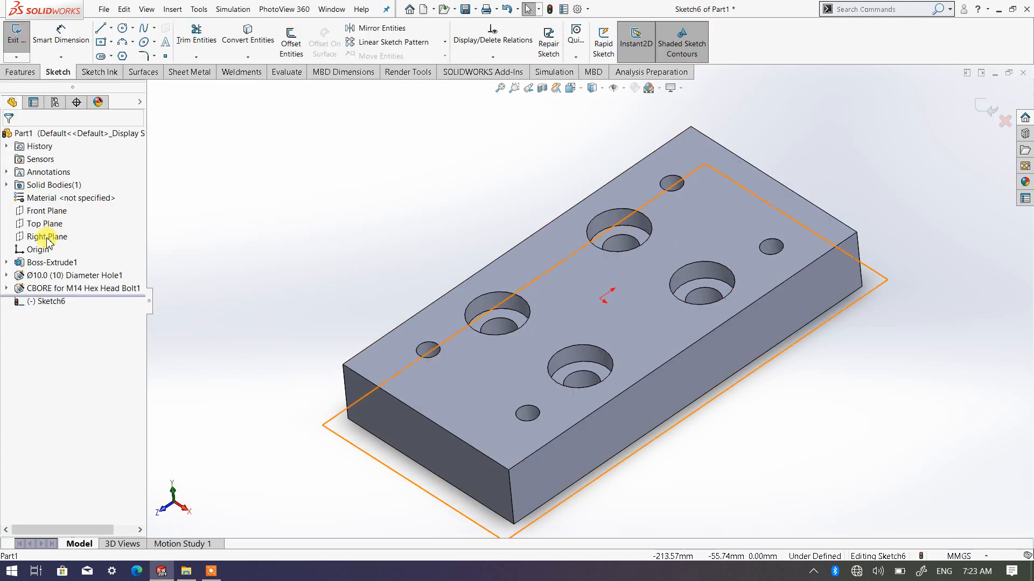
left_click(1009, 129)
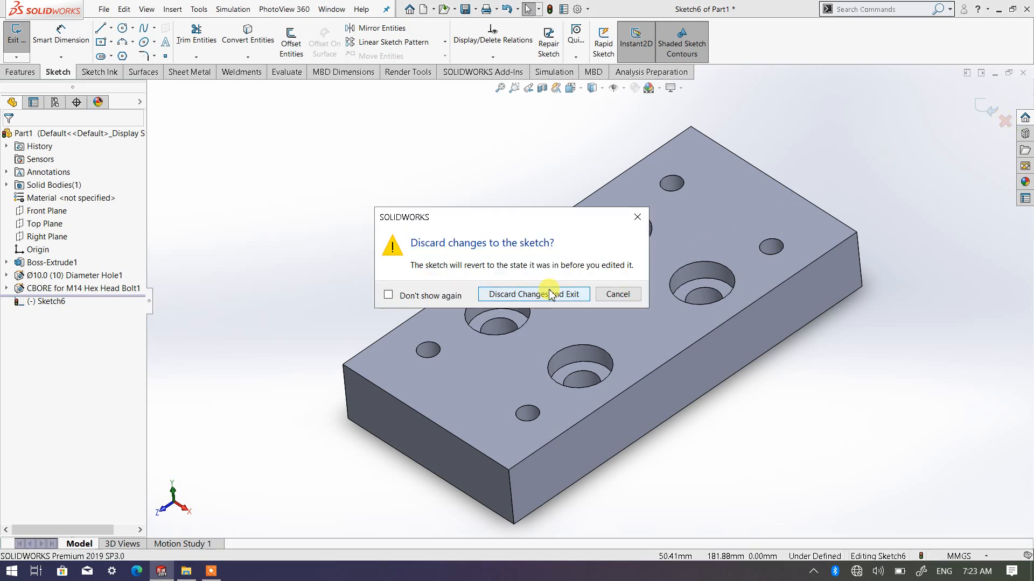
left_click(539, 296)
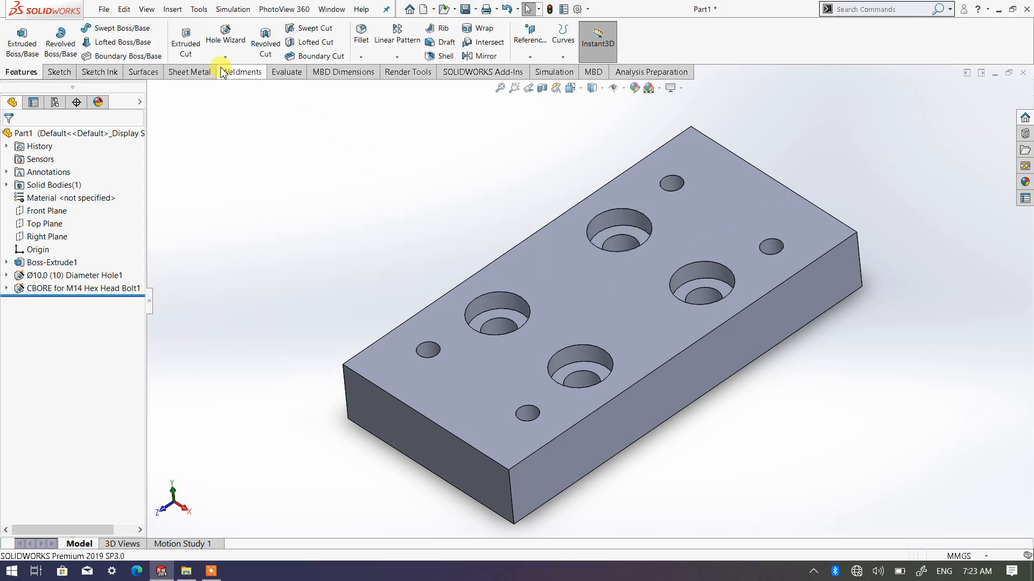
Start a new Hole Wizard hole as a straight tap and choose Tapped hole as its type
left_click(232, 47)
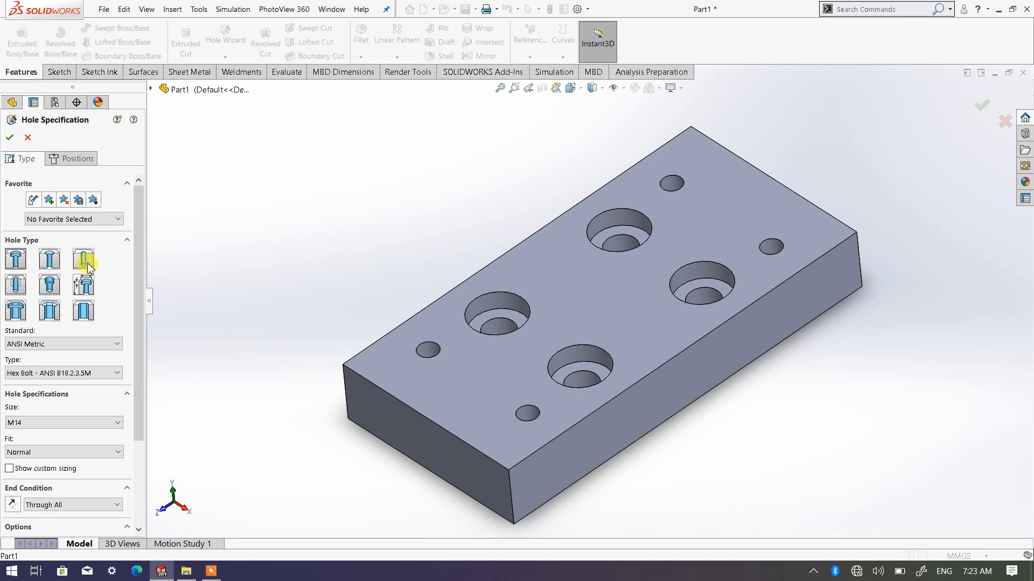
left_click(16, 285)
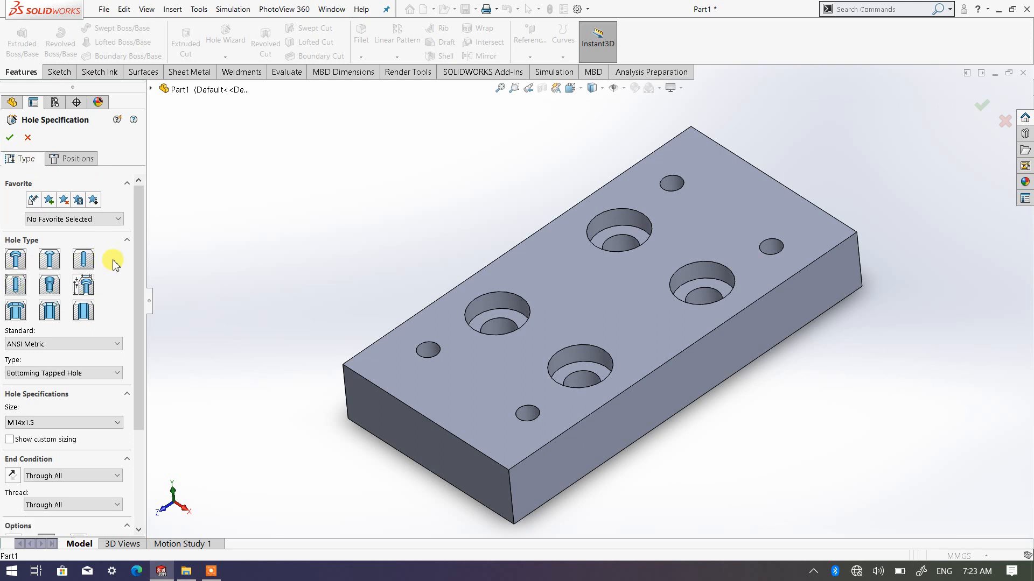
left_click(98, 374)
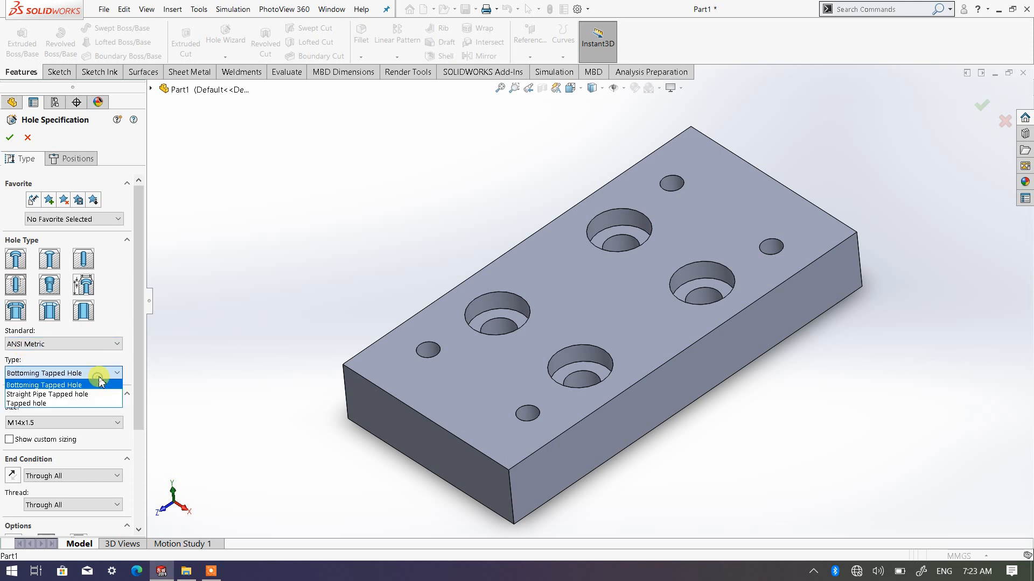
left_click(65, 404)
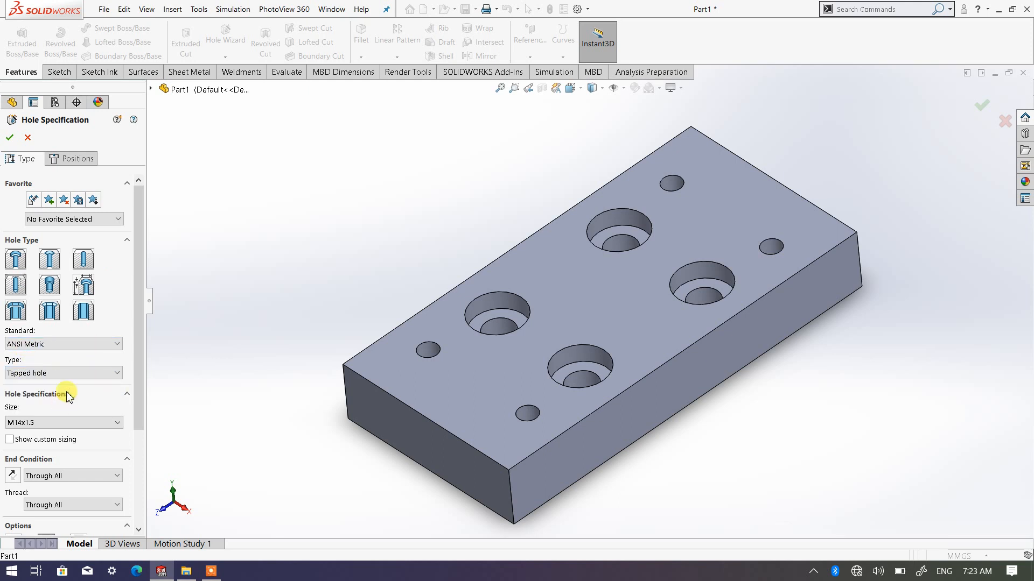
left_click(69, 373)
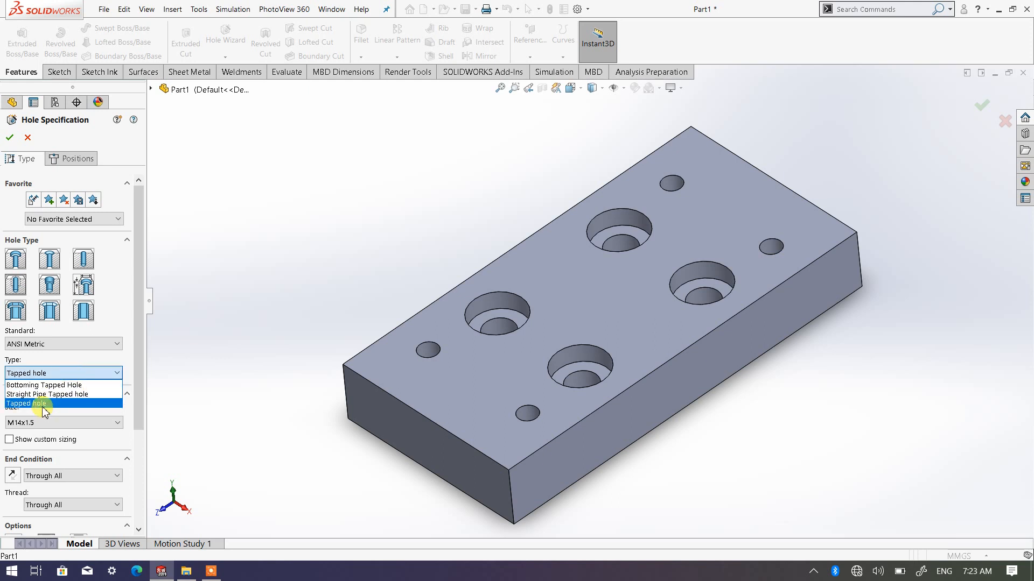
left_click(43, 408)
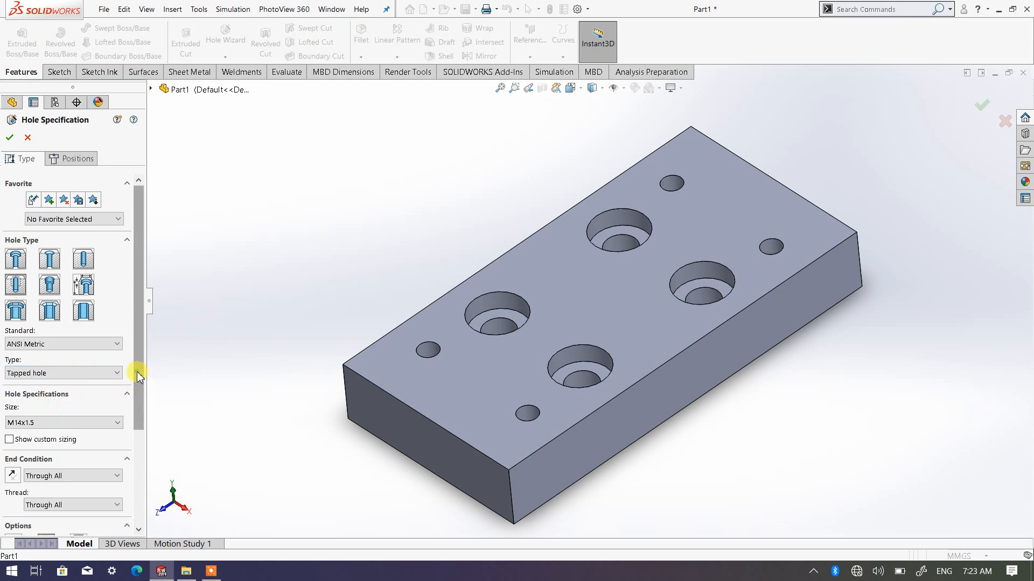
Set the tapped hole's size to M14x2.0 and its end condition to Blind
scroll(137, 372, "down", 4)
left_click(81, 320)
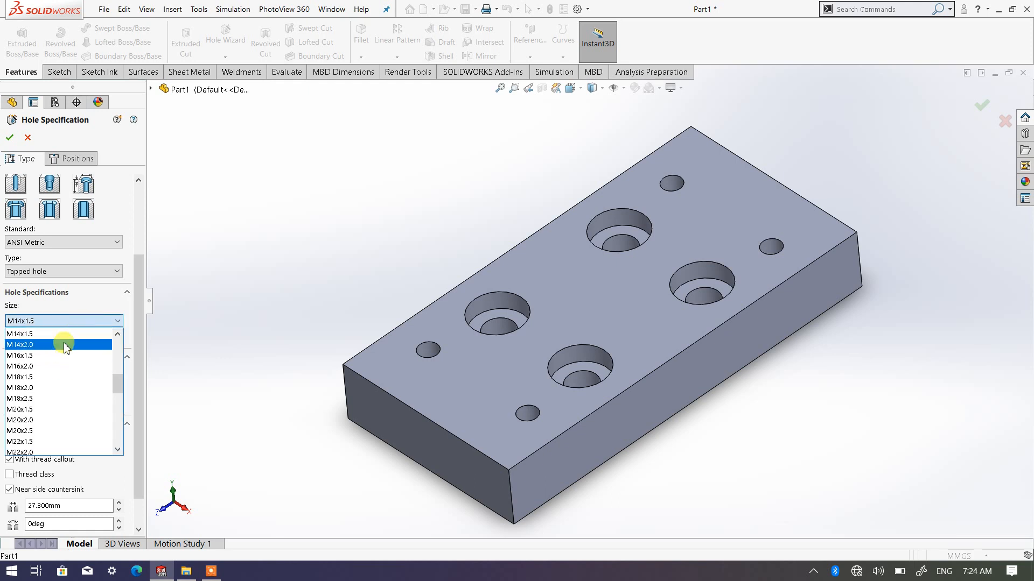
left_click(65, 345)
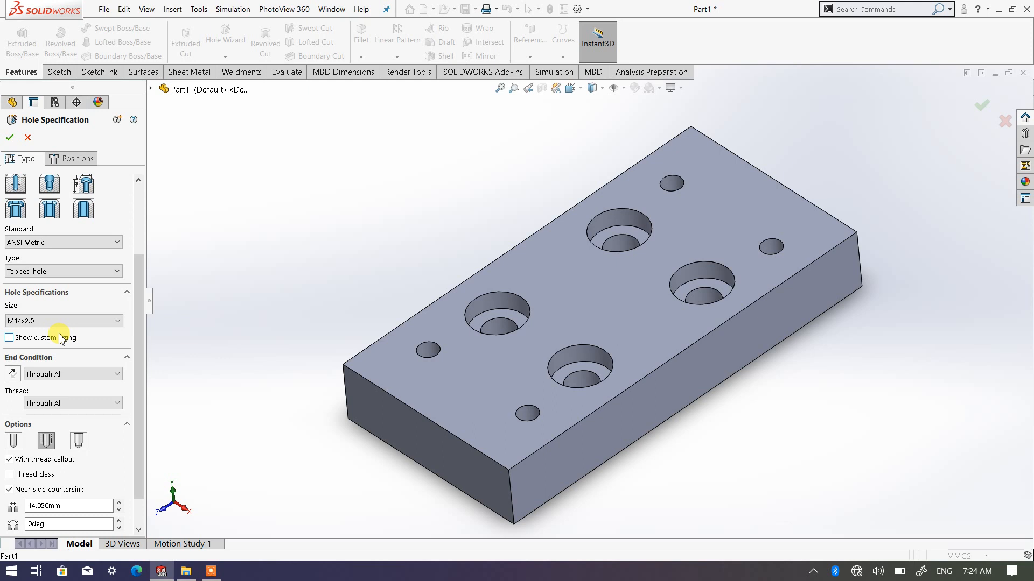
left_click(84, 383)
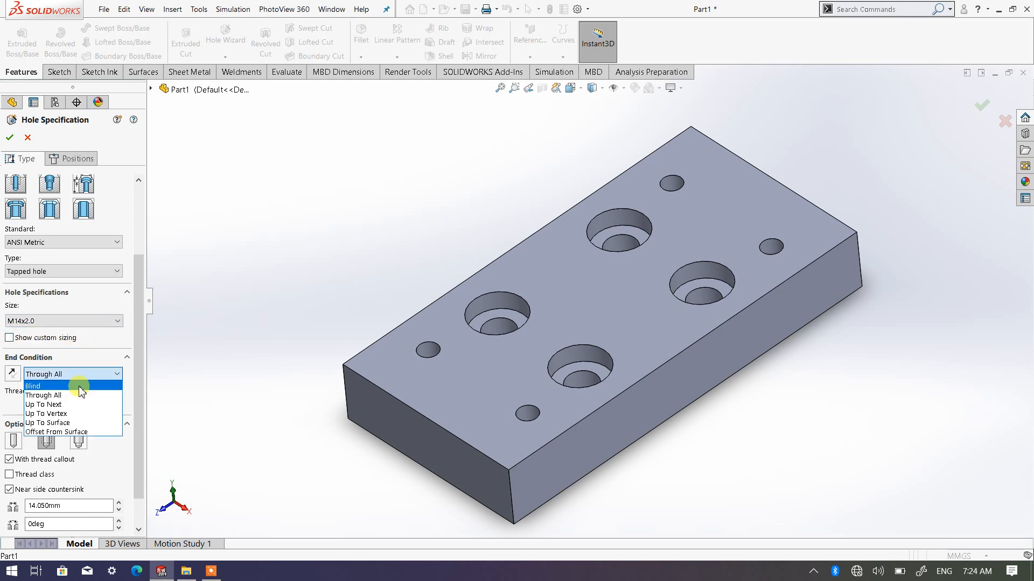
left_click(79, 386)
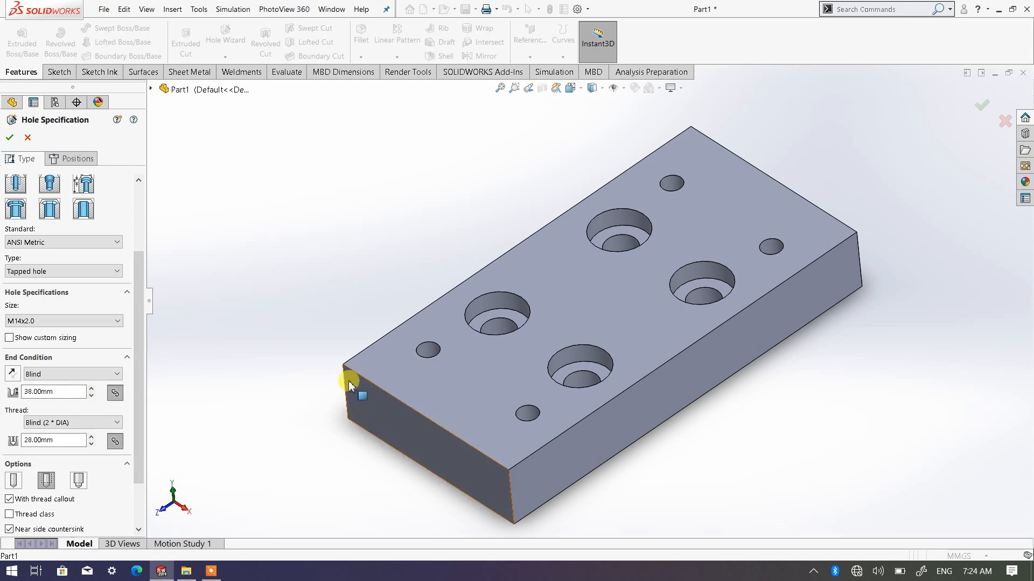
Set both the blind hole depth and the thread depth to 20 mm
middle_click_drag(346, 438, 241, 407)
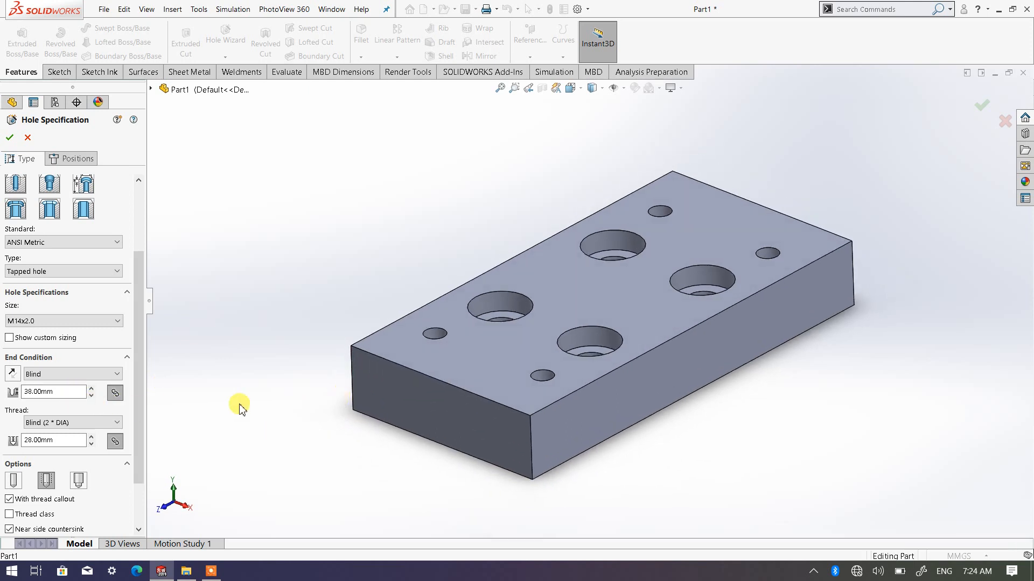
left_click_drag(69, 393, 9, 390)
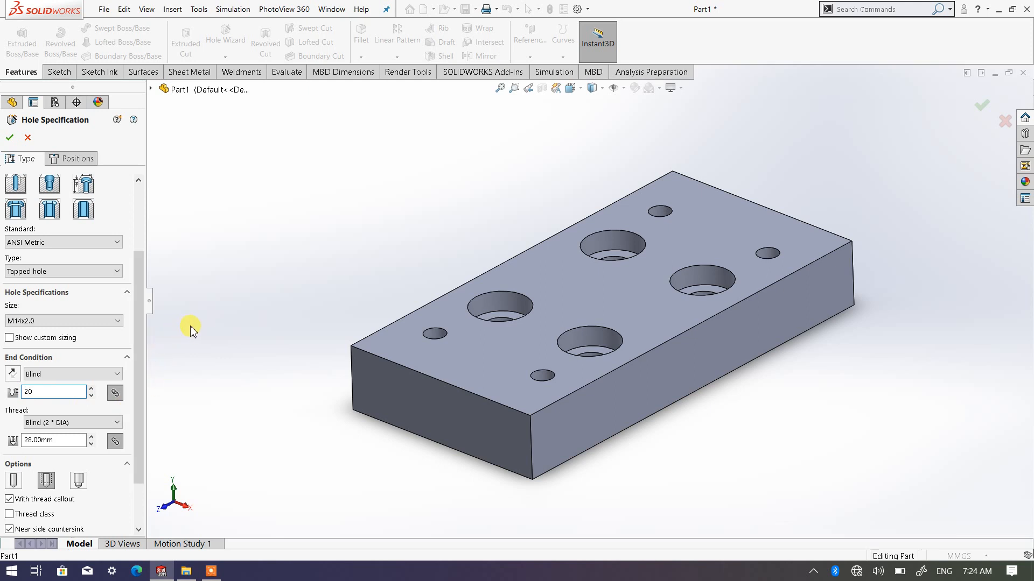
key("Return")
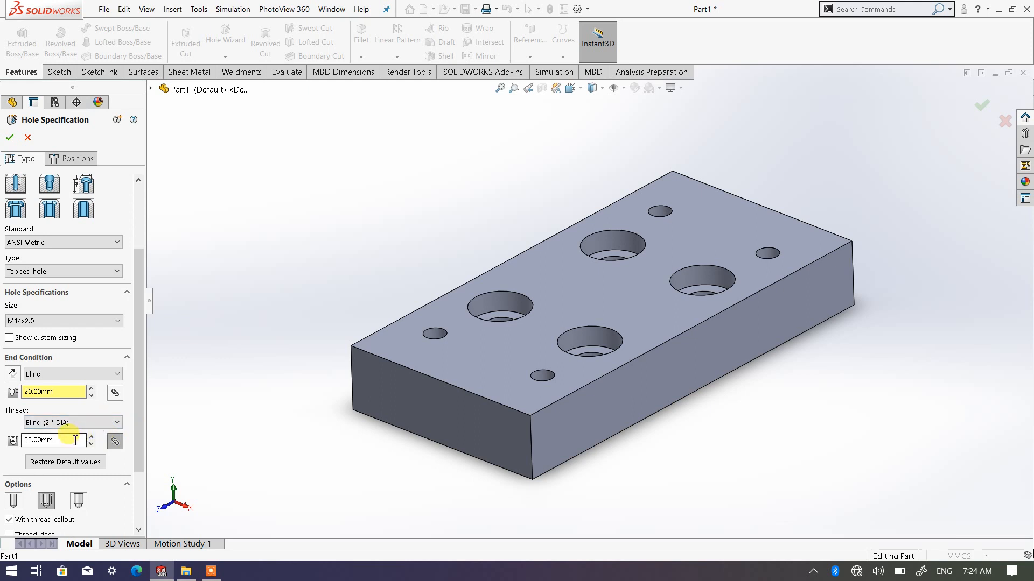
left_click_drag(73, 441, 18, 439)
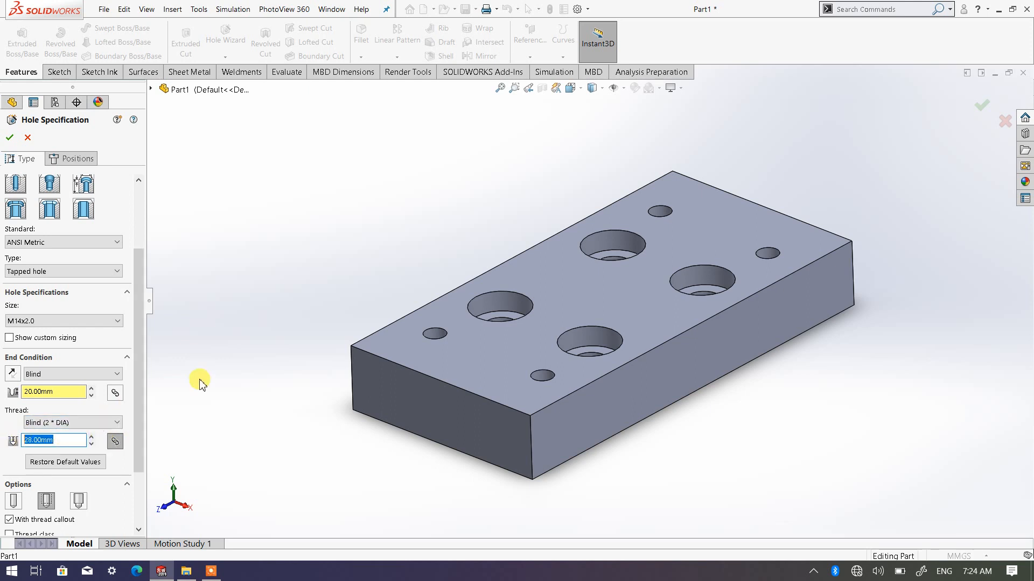
left_click(215, 359)
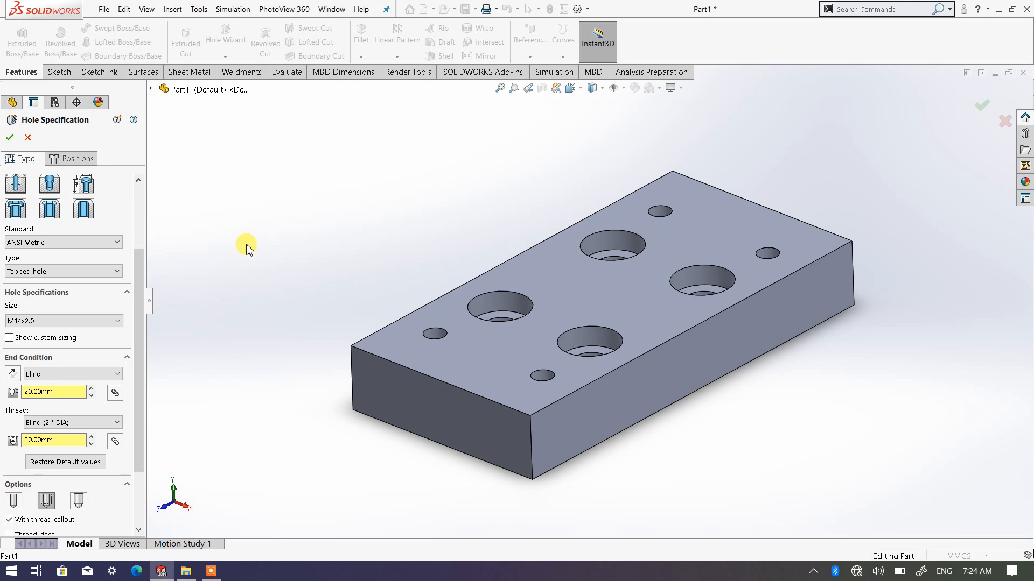
Place two tapped holes on the block's large top face, one on each side of the origin between the counterbores
middle_click_drag(288, 223, 264, 255)
left_click(76, 160)
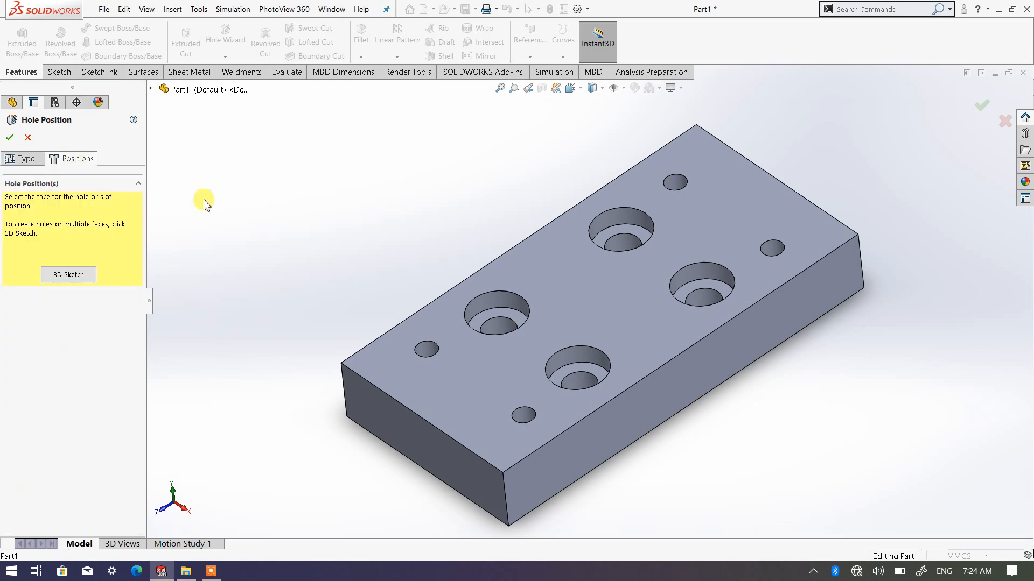
left_click(609, 305)
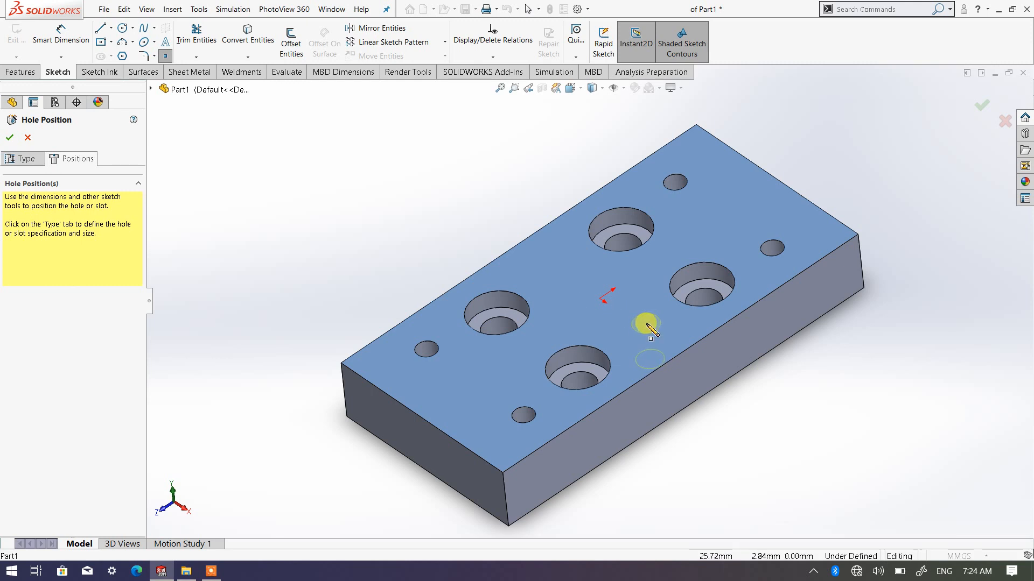
left_click(560, 266)
left_click(641, 326)
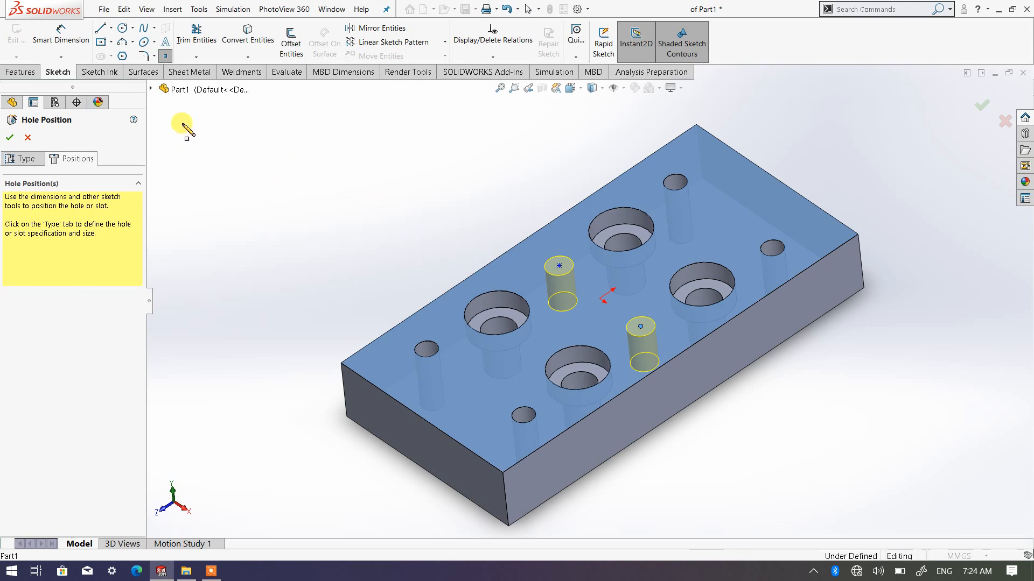
View the hole face straight on, dimension the left tapped hole's centre from the block's left long edge and set the distance to 25 mm
left_click(581, 90)
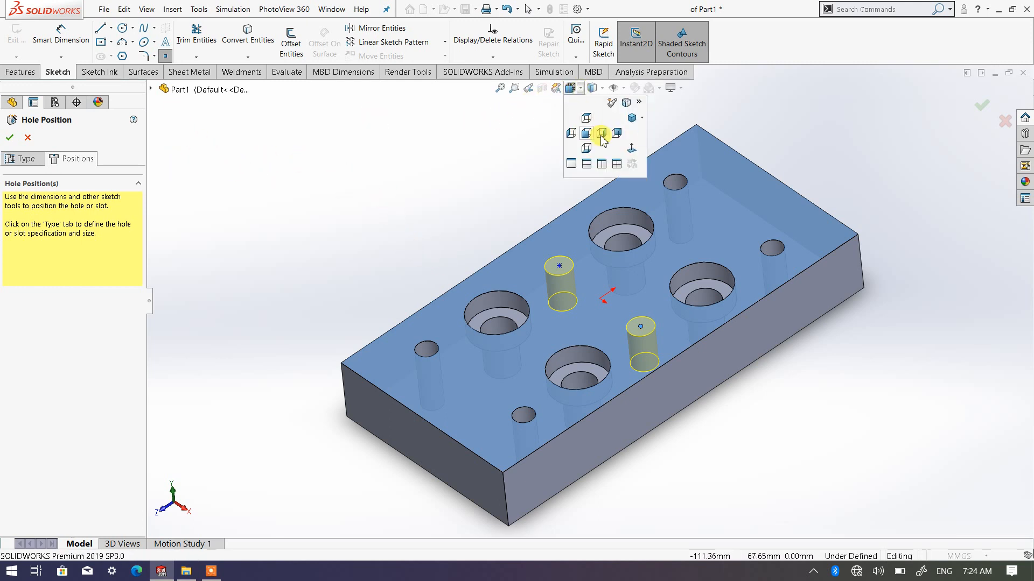
left_click(633, 154)
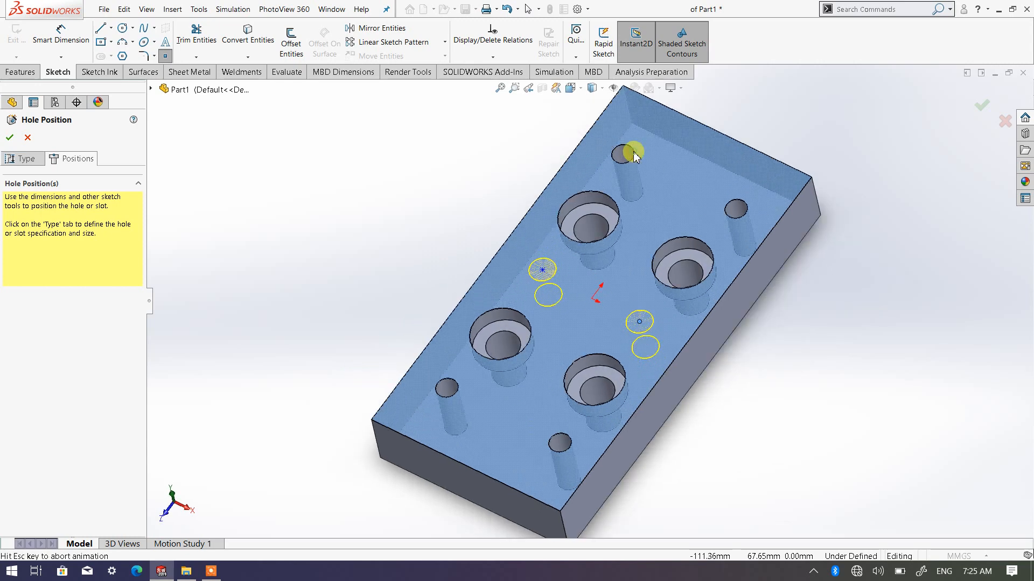
scroll(637, 231, "down", 2)
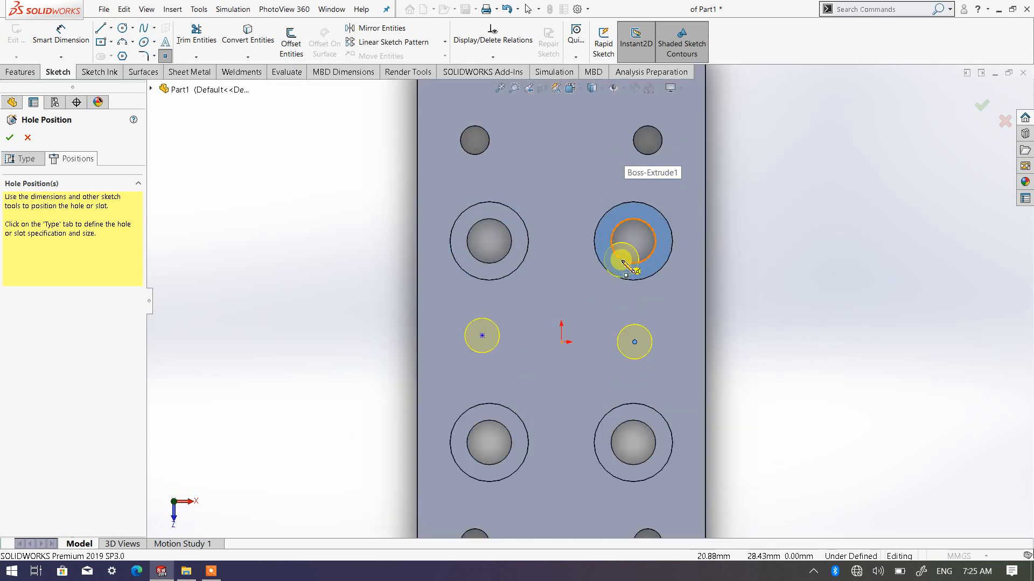
left_click(59, 36)
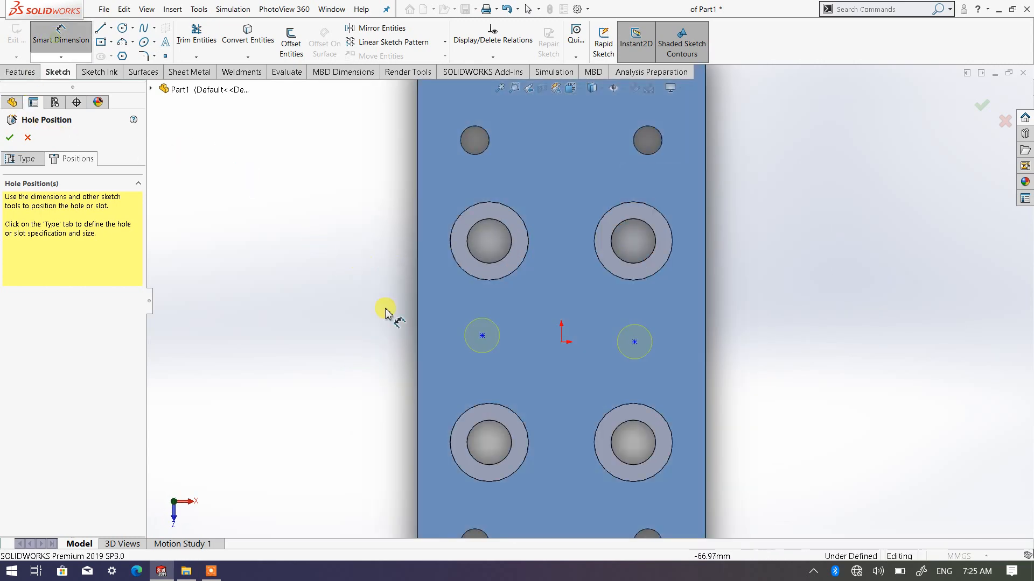
left_click(483, 336)
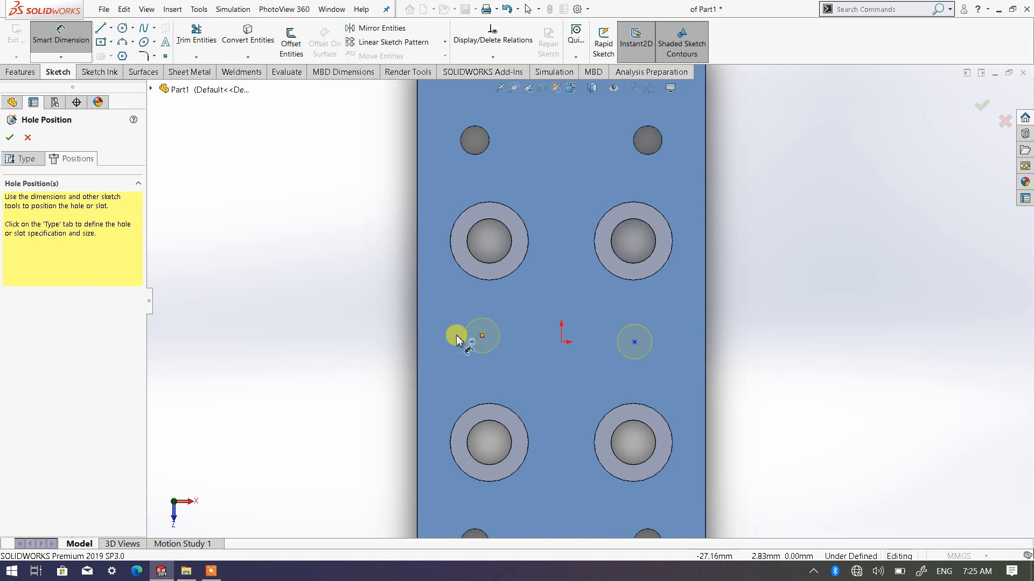
left_click(417, 334)
left_click(351, 298)
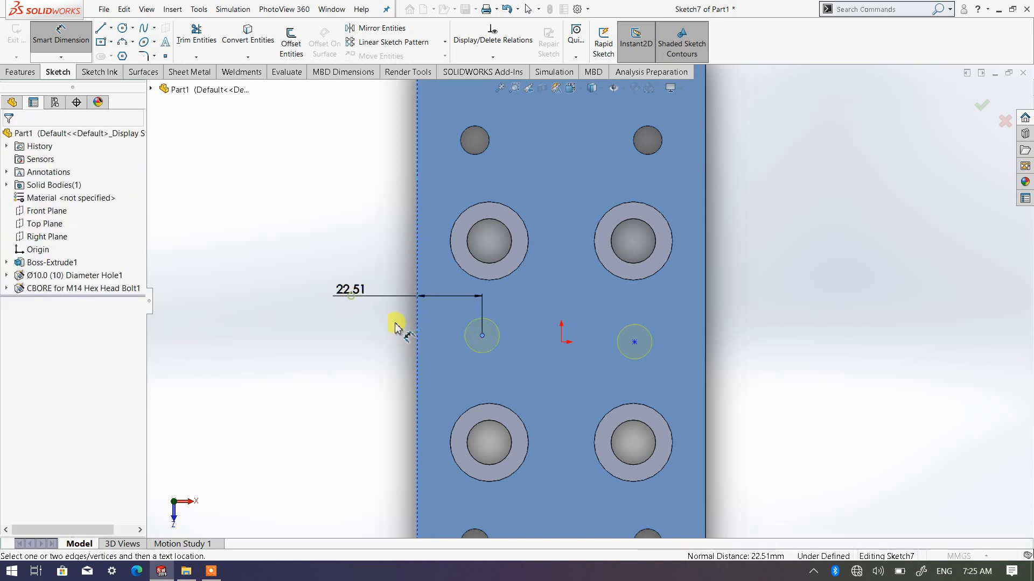
left_click(339, 289)
type("25")
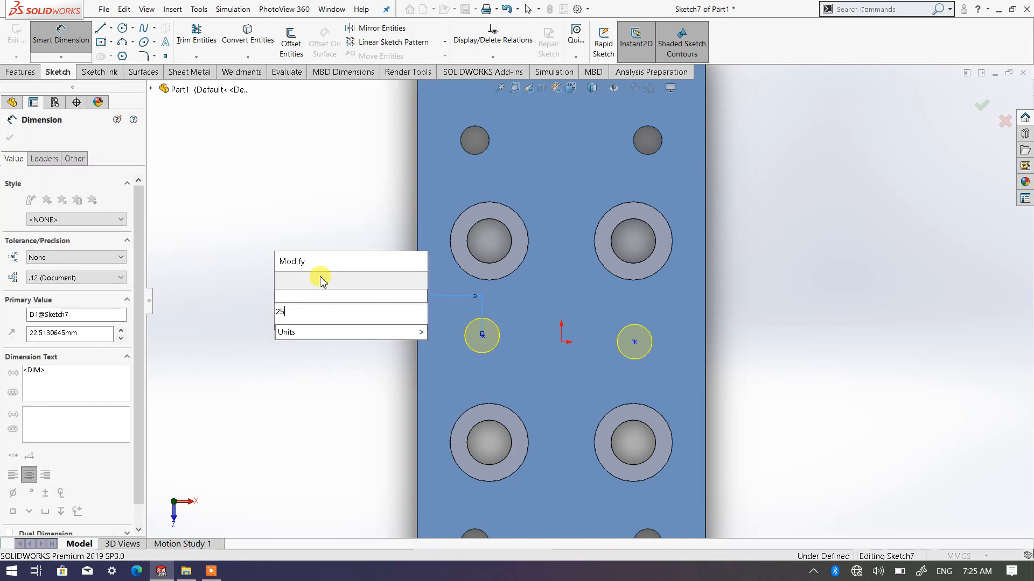
key("Return")
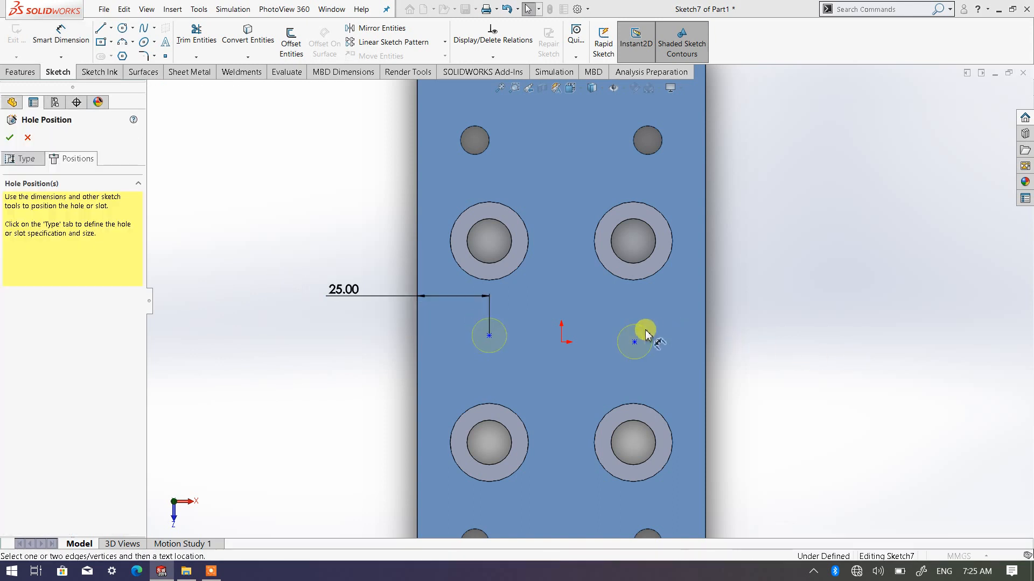
Dimension the right tapped hole's centre from the block's right long edge and set the distance to 25 mm
left_click(634, 342)
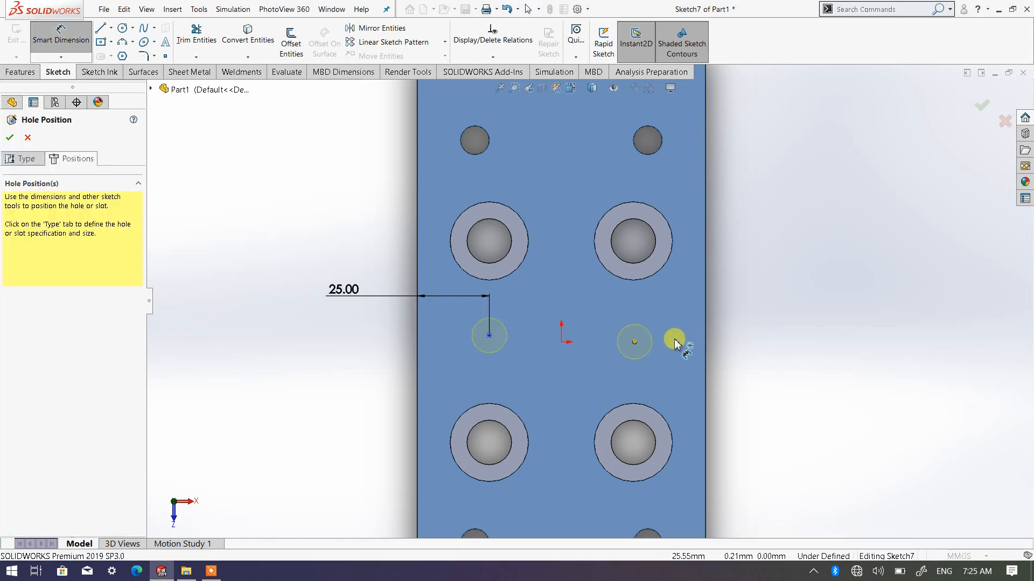
left_click(707, 336)
left_click(747, 288)
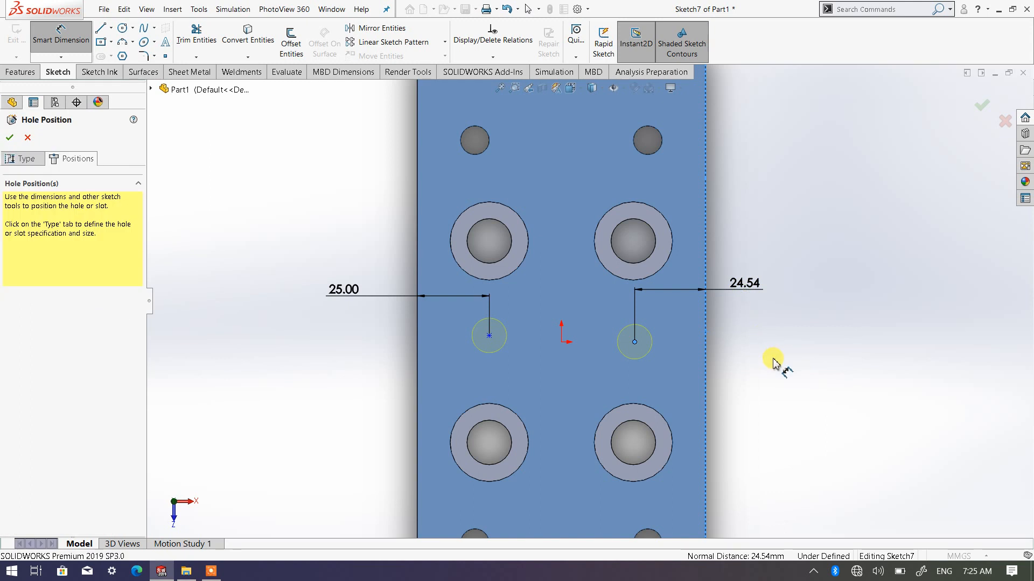
type("25")
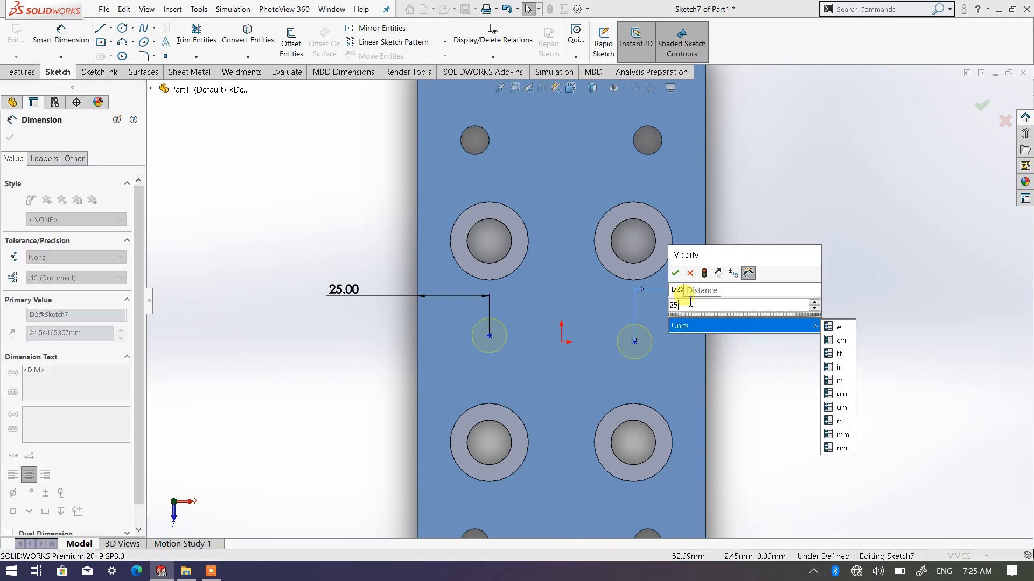
left_click(676, 273)
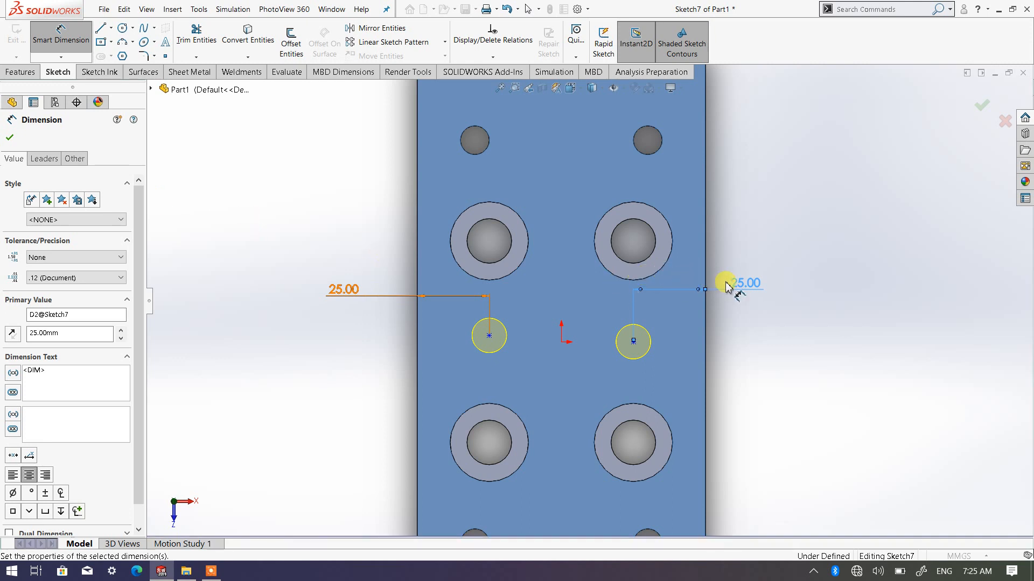
left_click(11, 136)
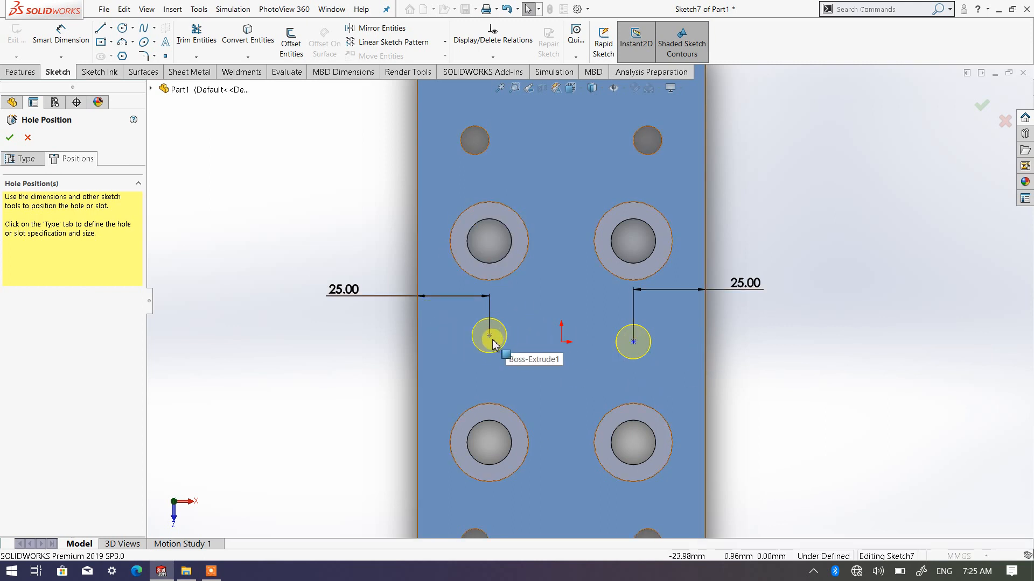
Add a Horizontal relation between the left tapped hole's centre and the origin
left_click(555, 349)
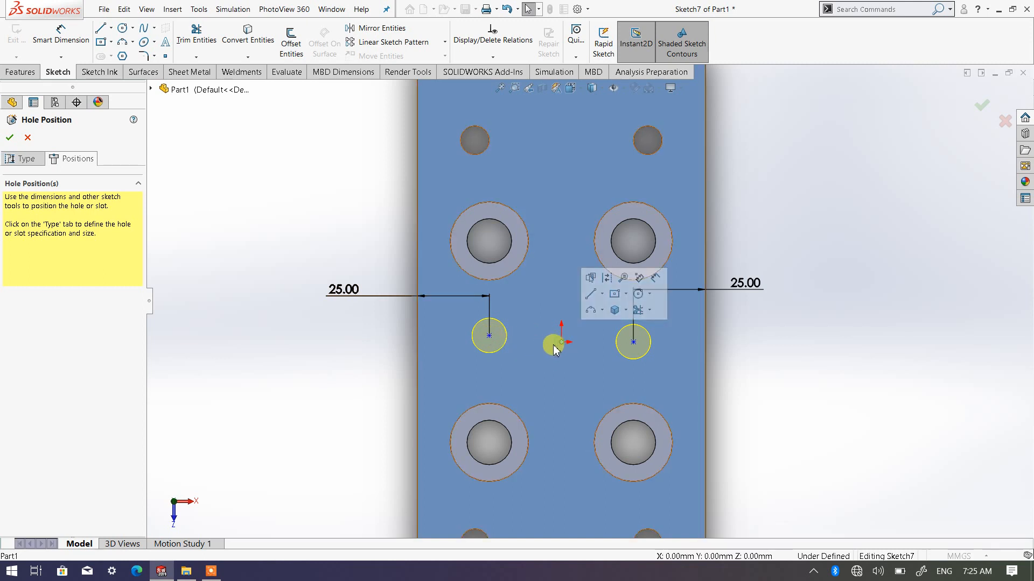
left_click(489, 336, "ctrl")
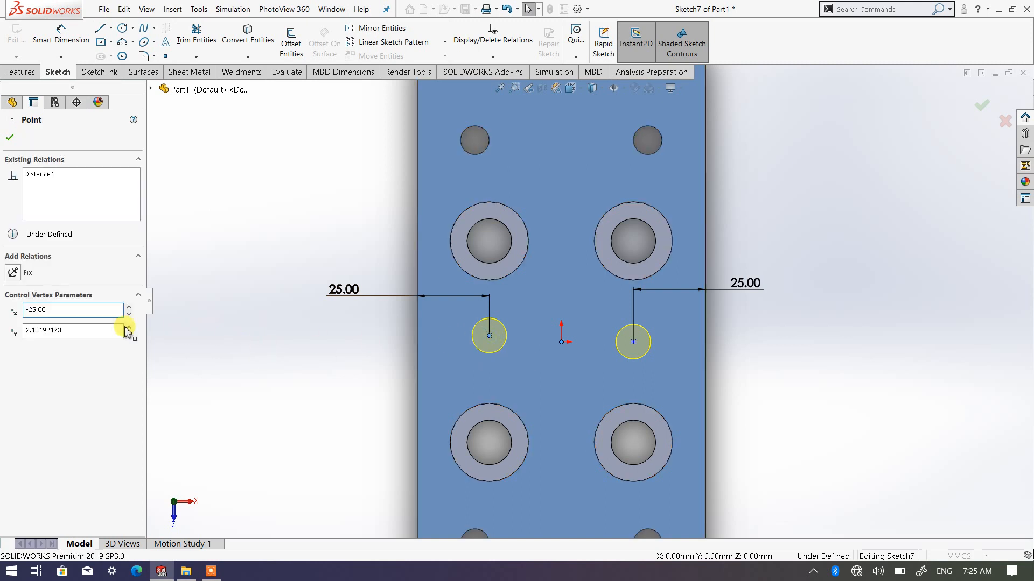
left_click(14, 328)
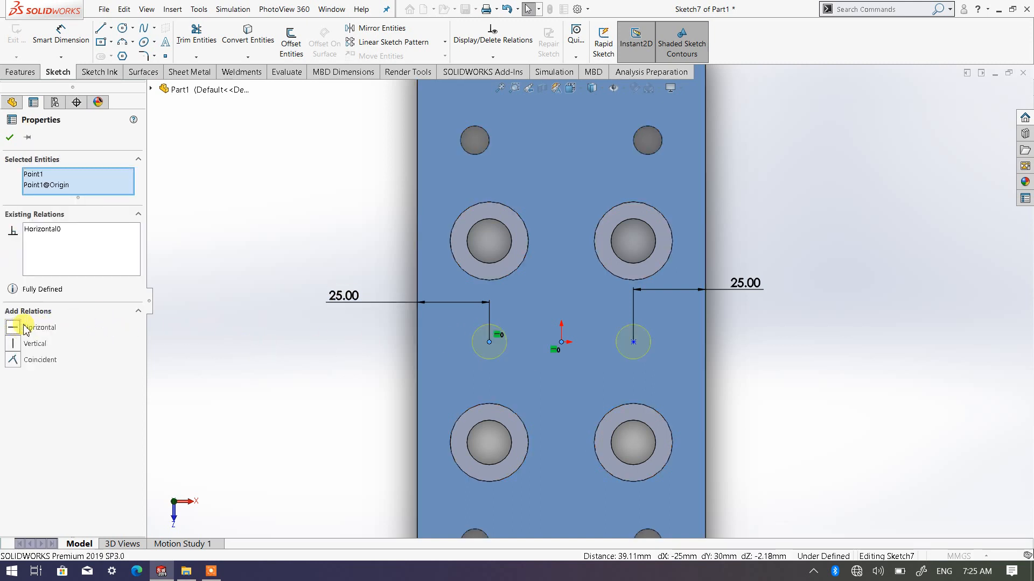
left_click(10, 138)
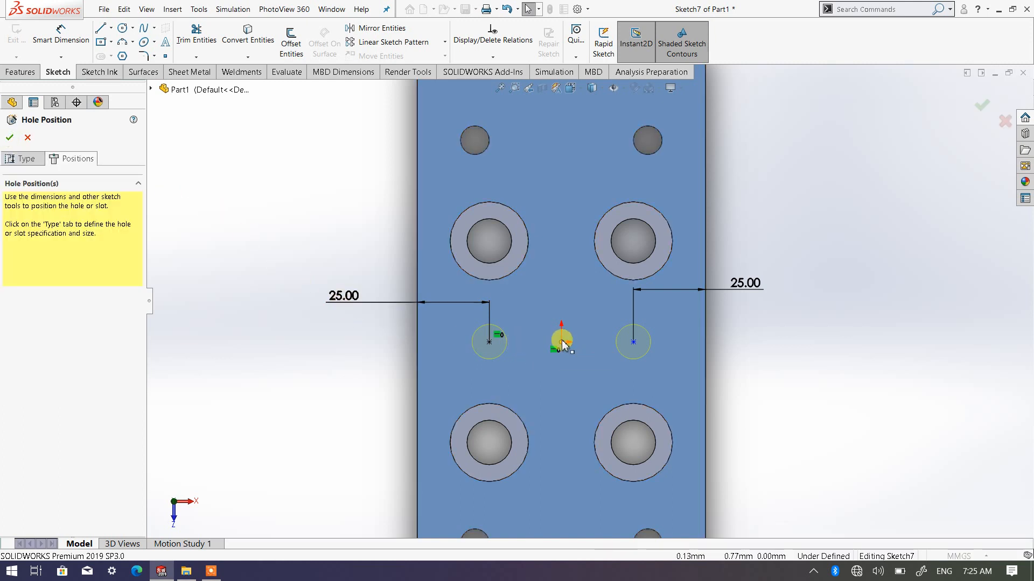
Add a Horizontal relation between the right tapped hole's centre and the origin, and finish the tapped hole feature
left_click(633, 343, "ctrl")
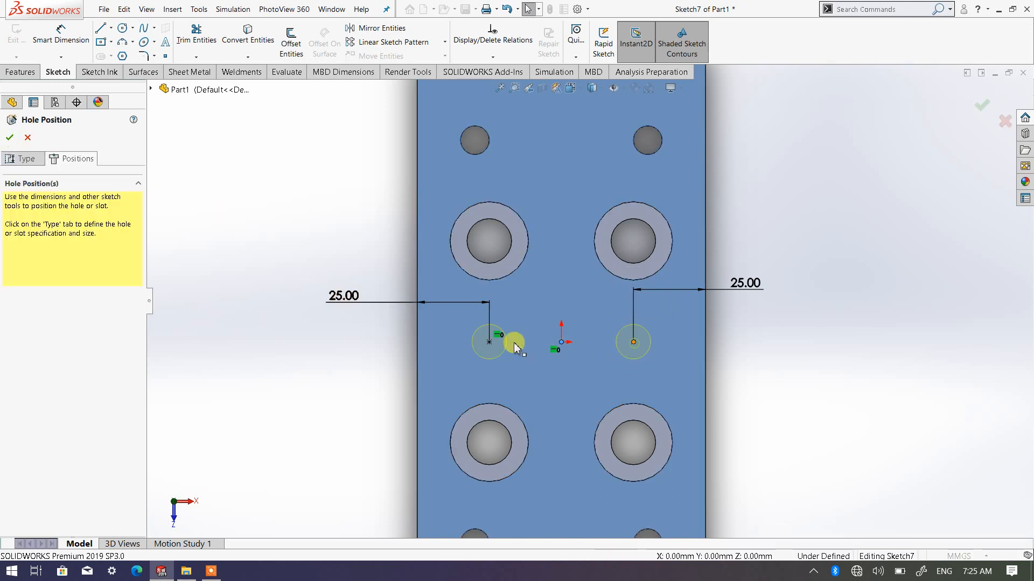
left_click(13, 329)
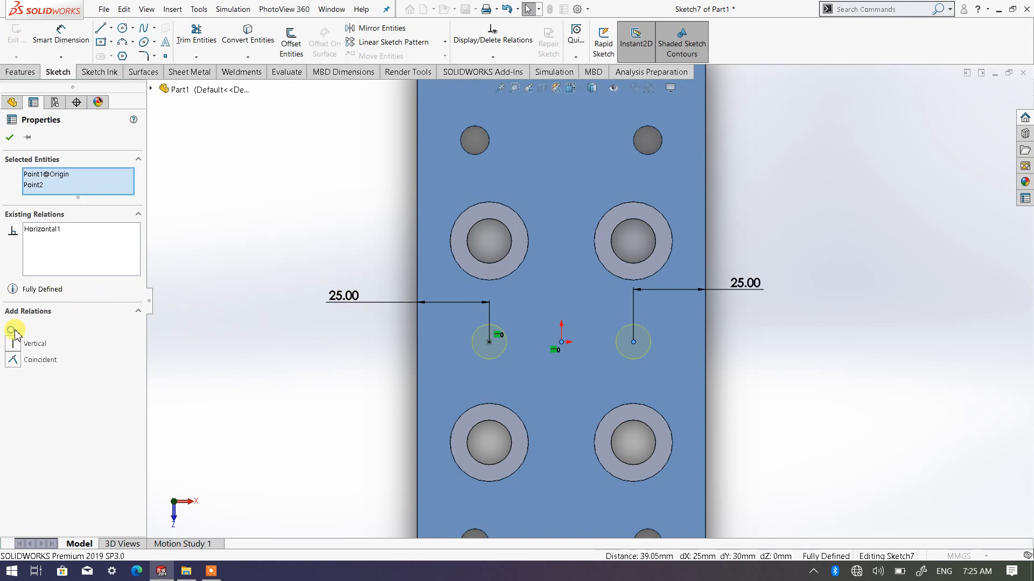
left_click(8, 137)
left_click(245, 204)
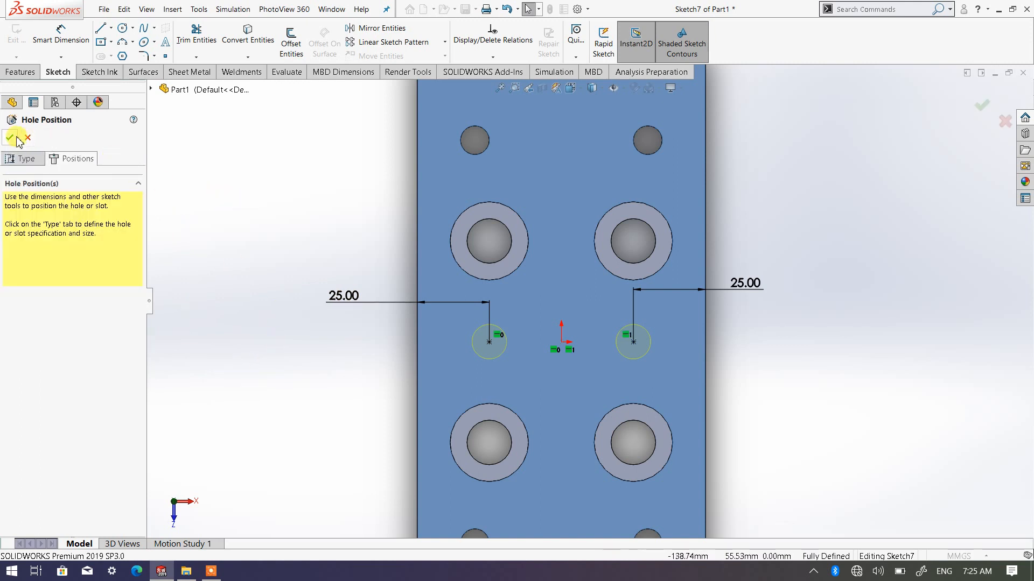
middle_click_drag(340, 342, 370, 220)
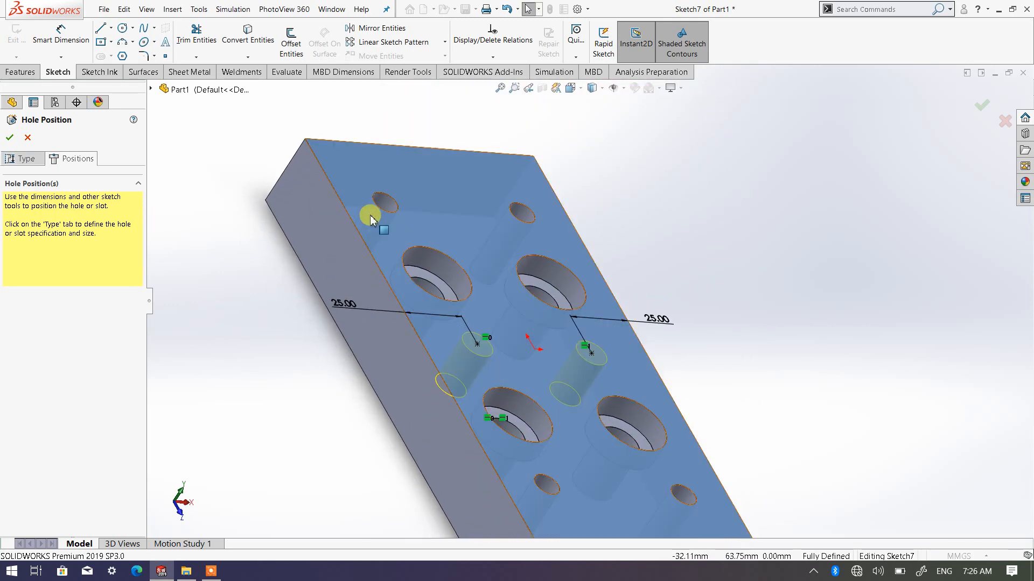
left_click(781, 312)
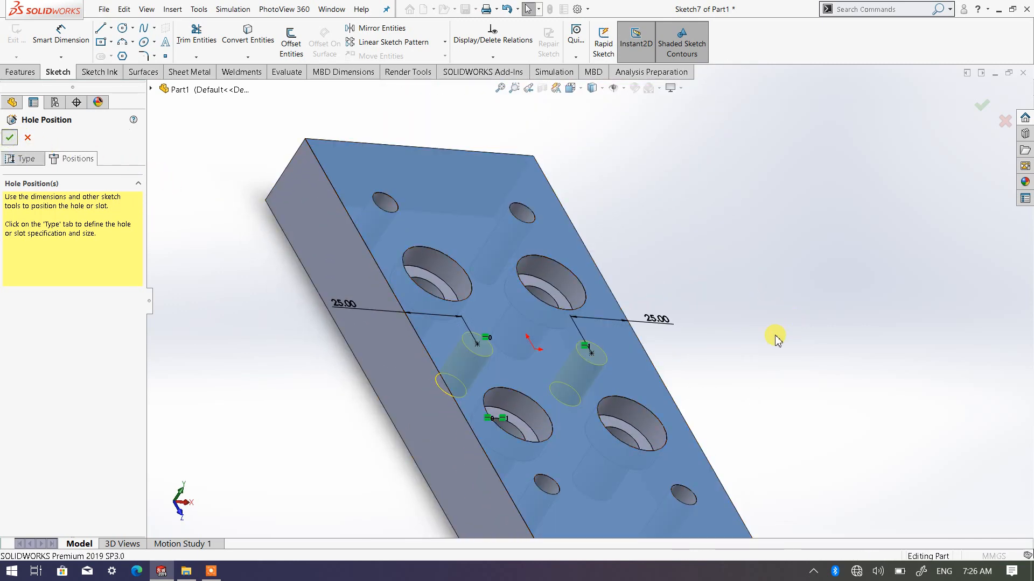
scroll(535, 396, "up", 3)
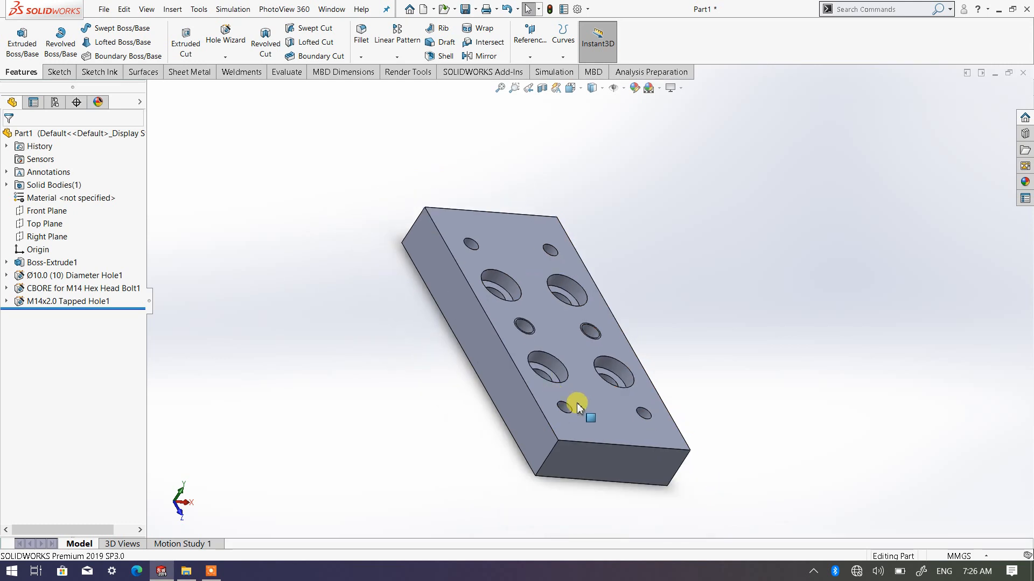
Examine the plain, counterbored and tapped holes on the block's large face from several angles
middle_click_drag(577, 403, 551, 375)
scroll(545, 340, "down", 2)
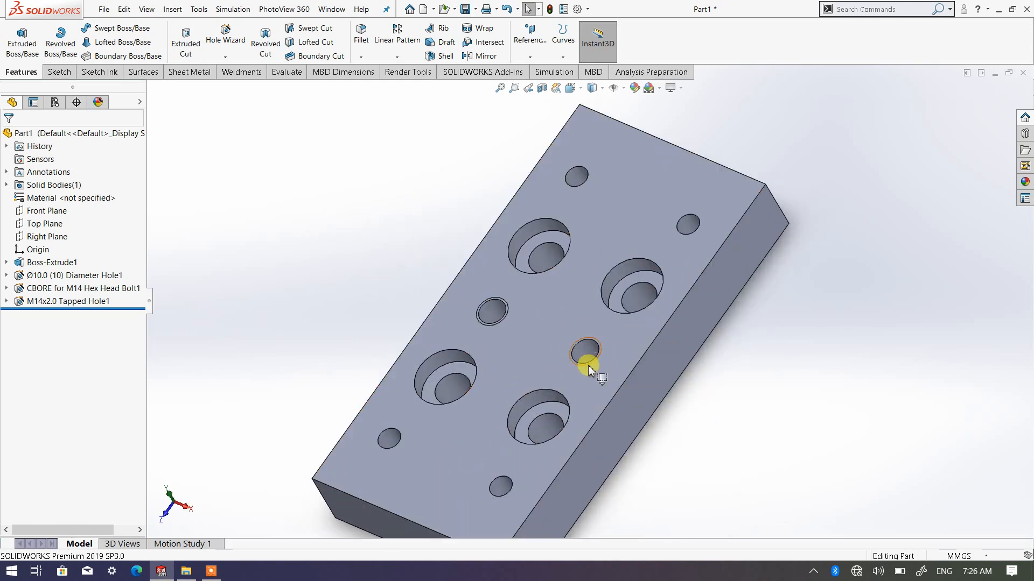
left_click_drag(589, 369, 691, 228)
scroll(594, 356, "down", 3)
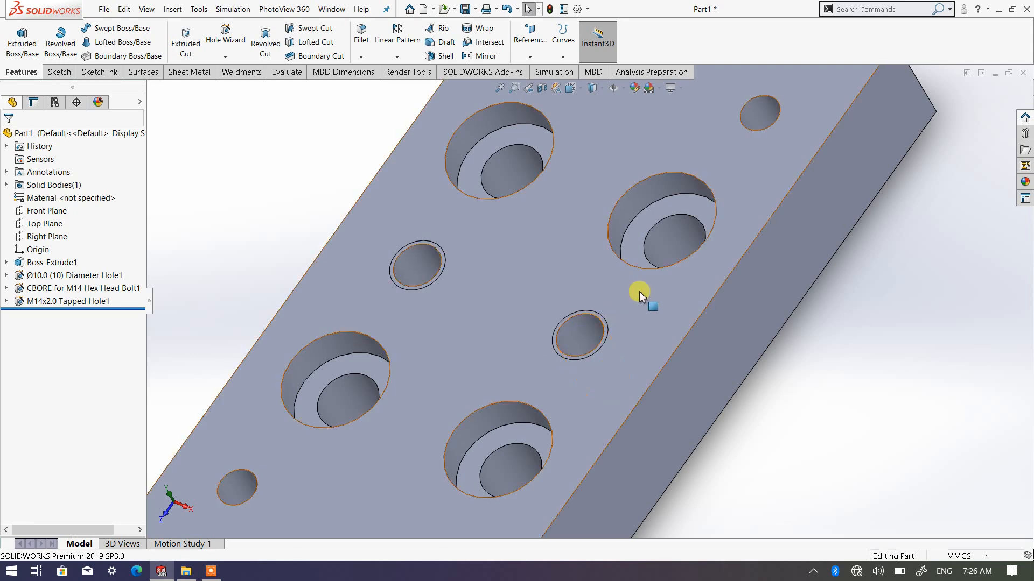
scroll(639, 294, "up", 1)
scroll(602, 332, "down", 1)
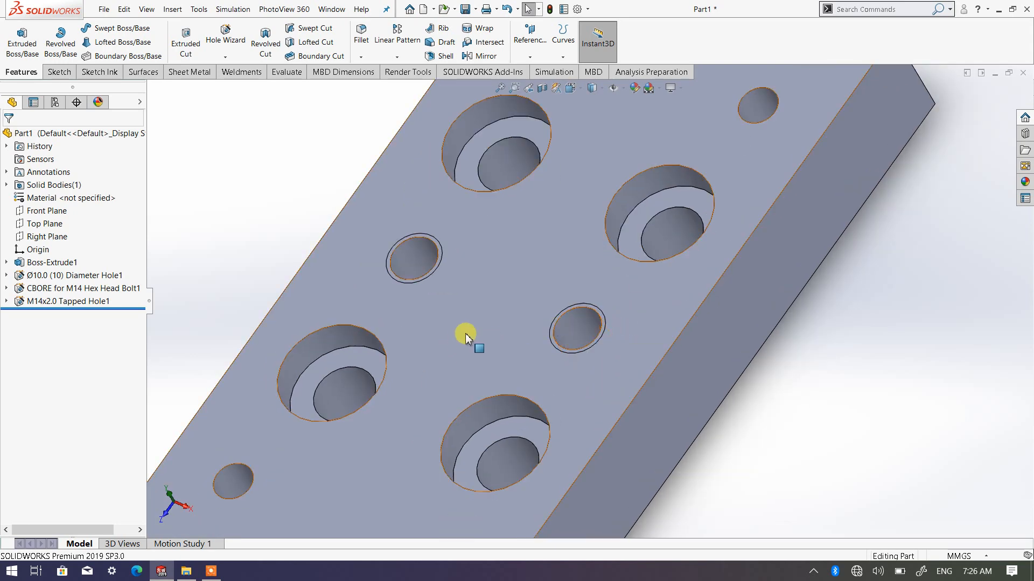
middle_click_drag(467, 335, 467, 306)
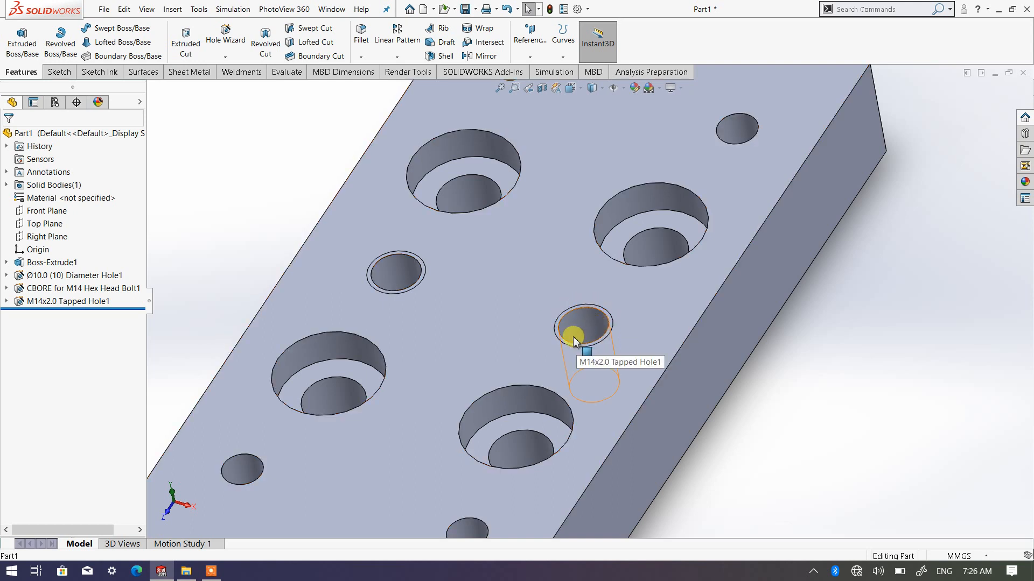
scroll(574, 342, "up", 2)
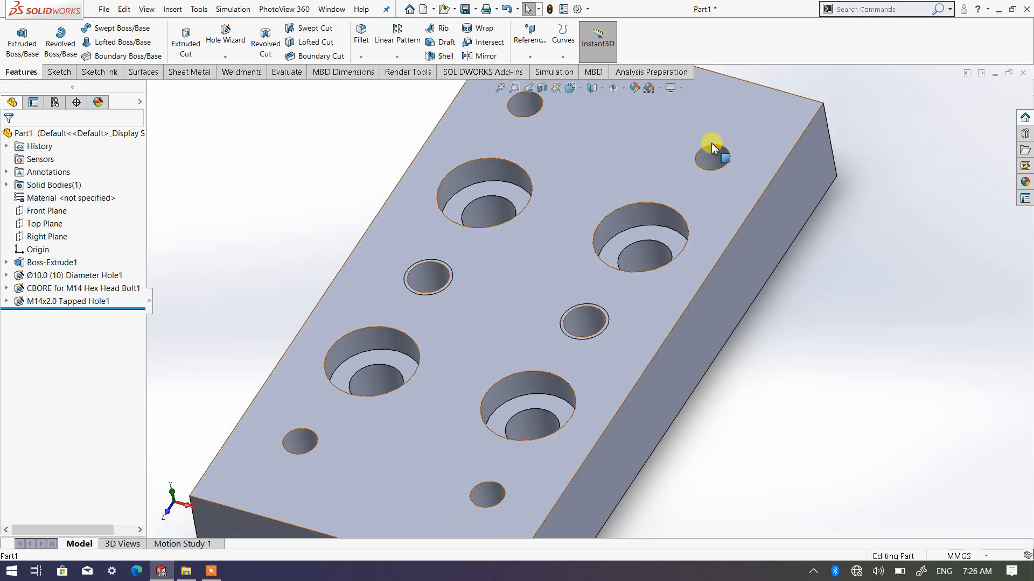
scroll(712, 156, "down", 2)
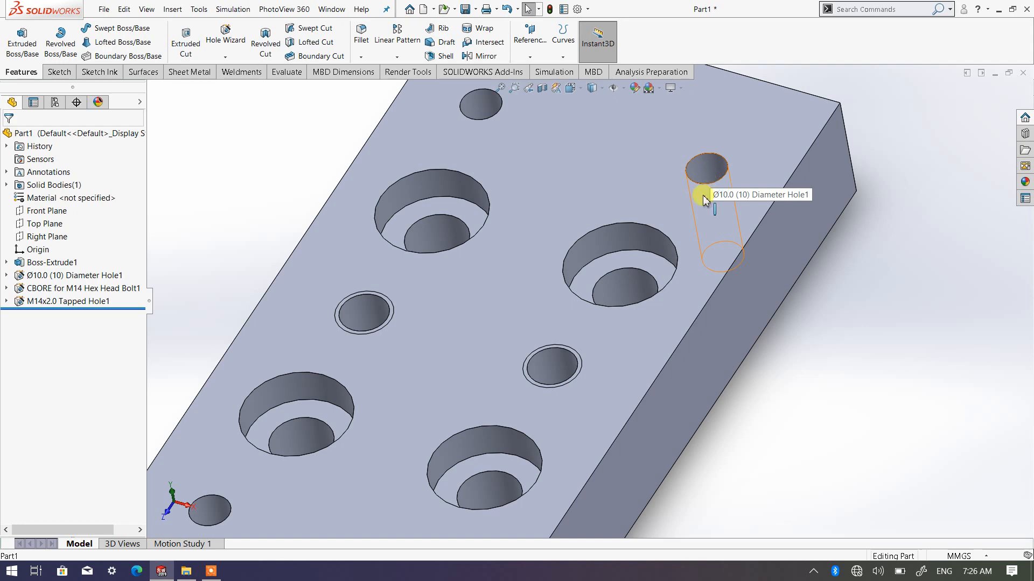
scroll(705, 201, "up", 3)
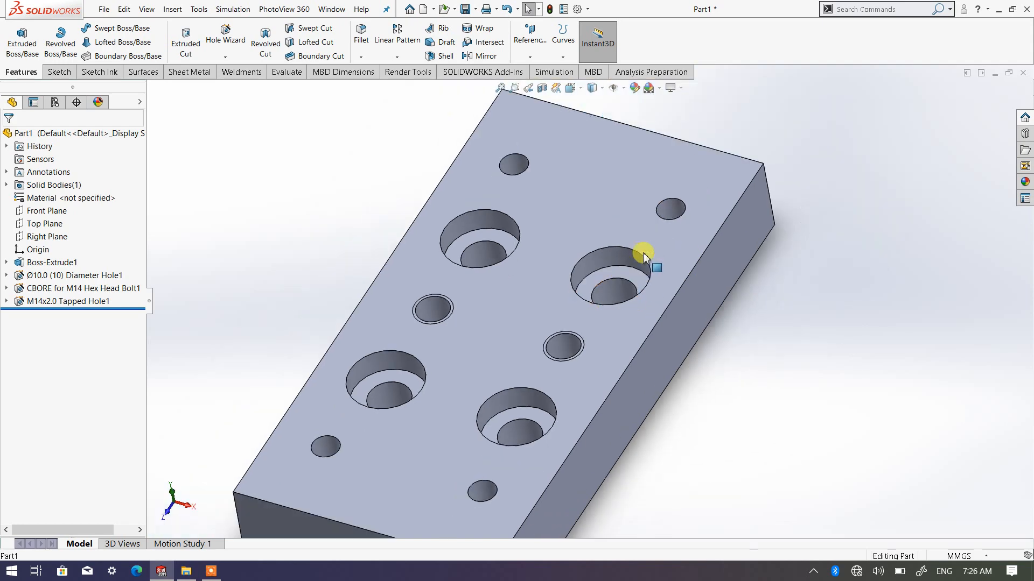
Show the block in the Right view with hidden lines visible and examine the internal profiles of the three hole types
left_click(581, 89)
left_click(587, 135)
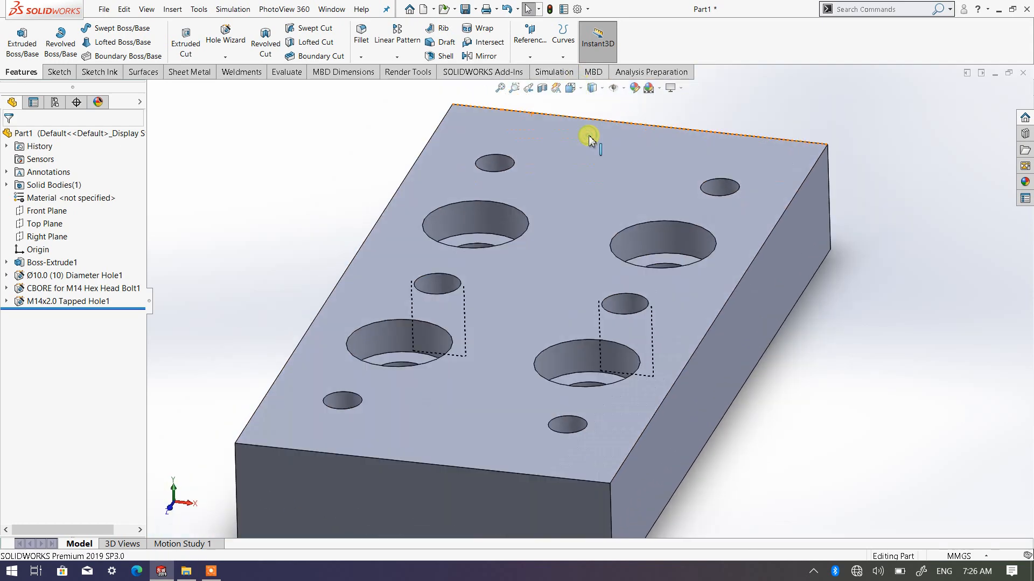
left_click(581, 93)
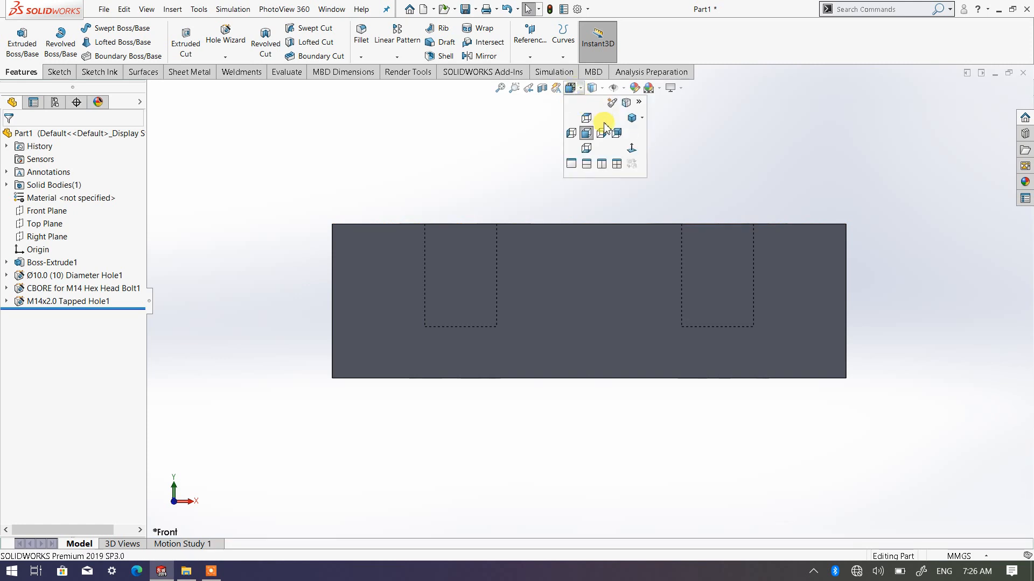
left_click(598, 131)
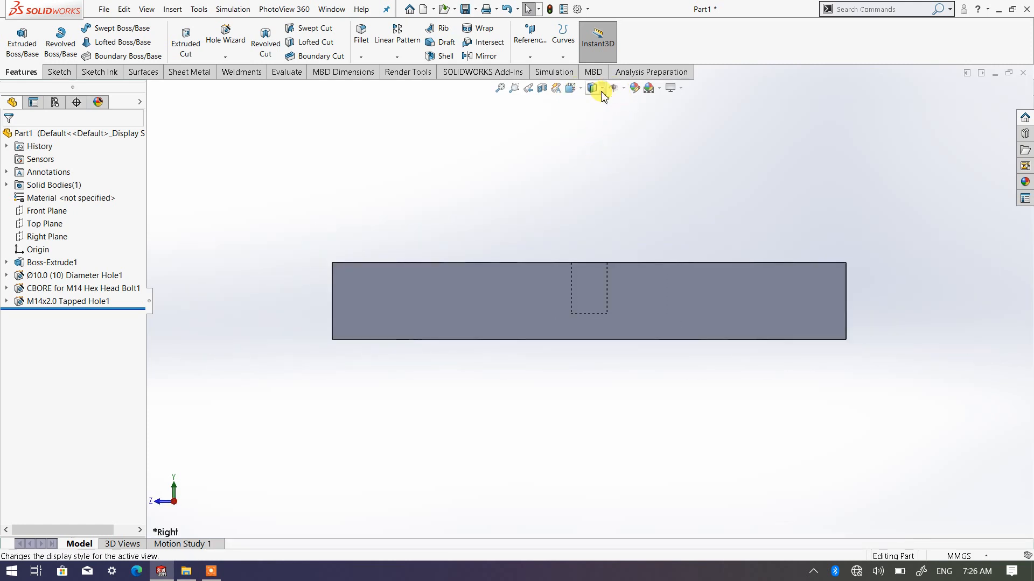
left_click(602, 90)
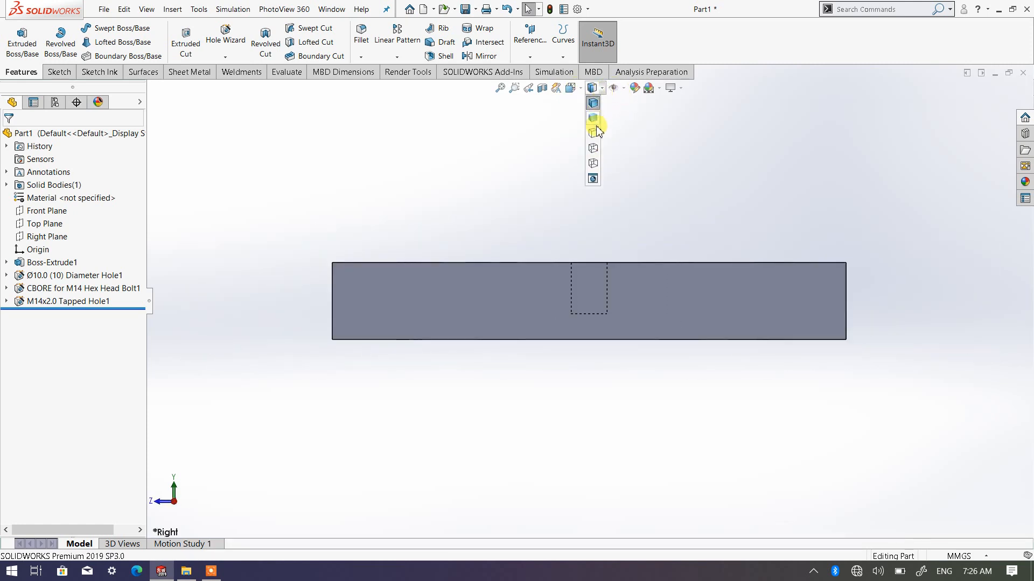
left_click(594, 153)
scroll(611, 305, "down", 2)
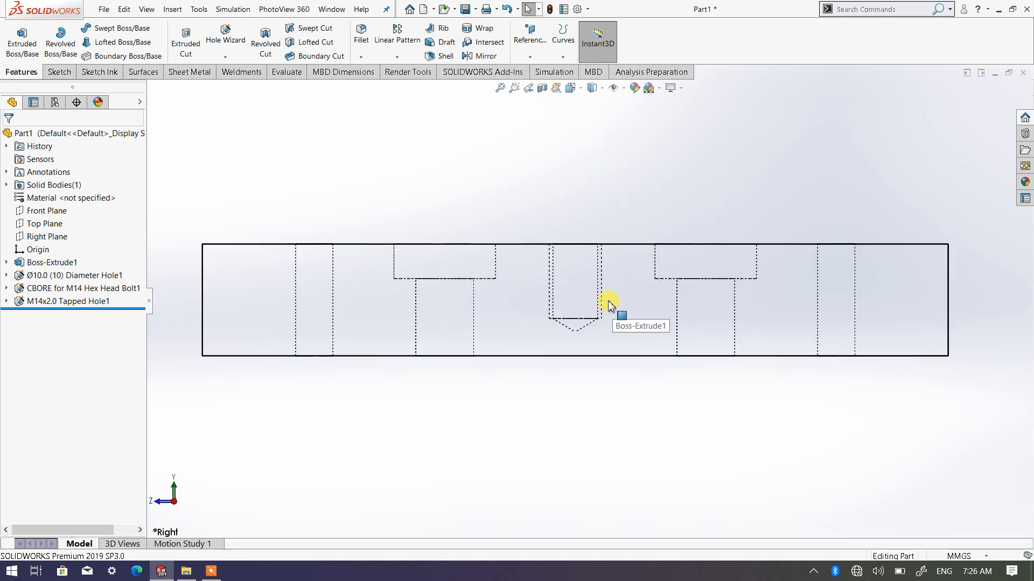
scroll(610, 306, "down", 1)
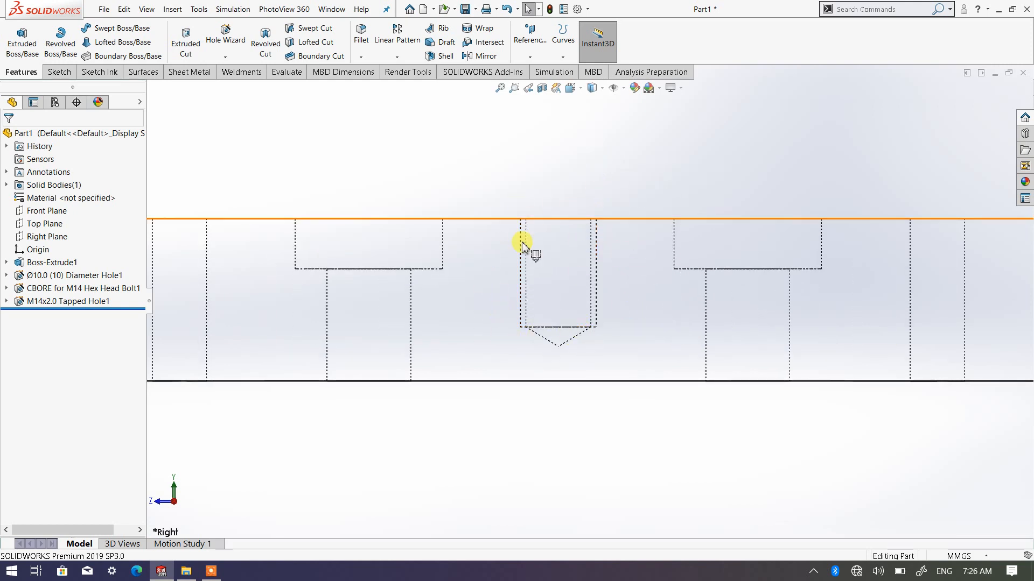
scroll(673, 322, "up", 1)
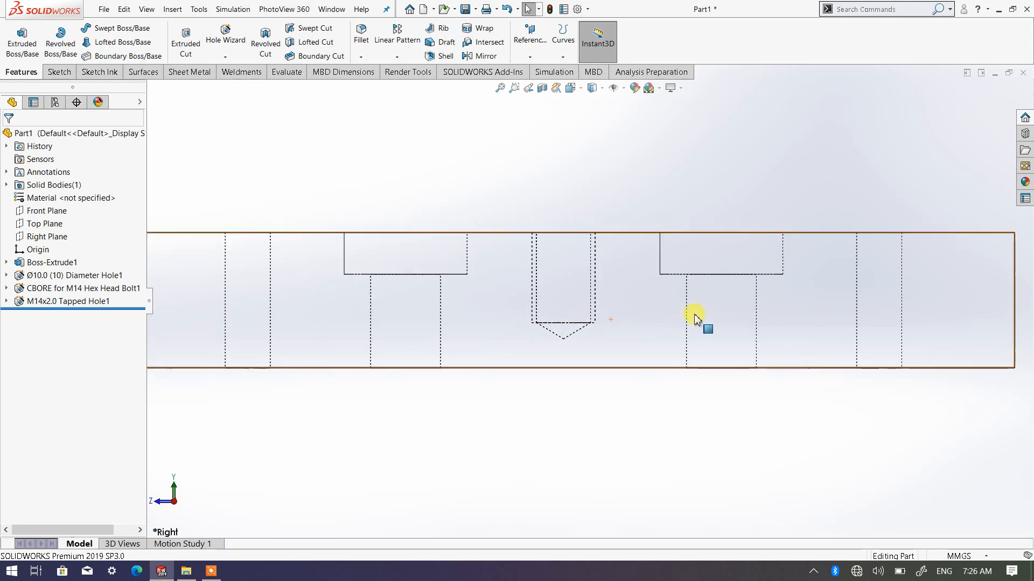
scroll(894, 278, "down", 1)
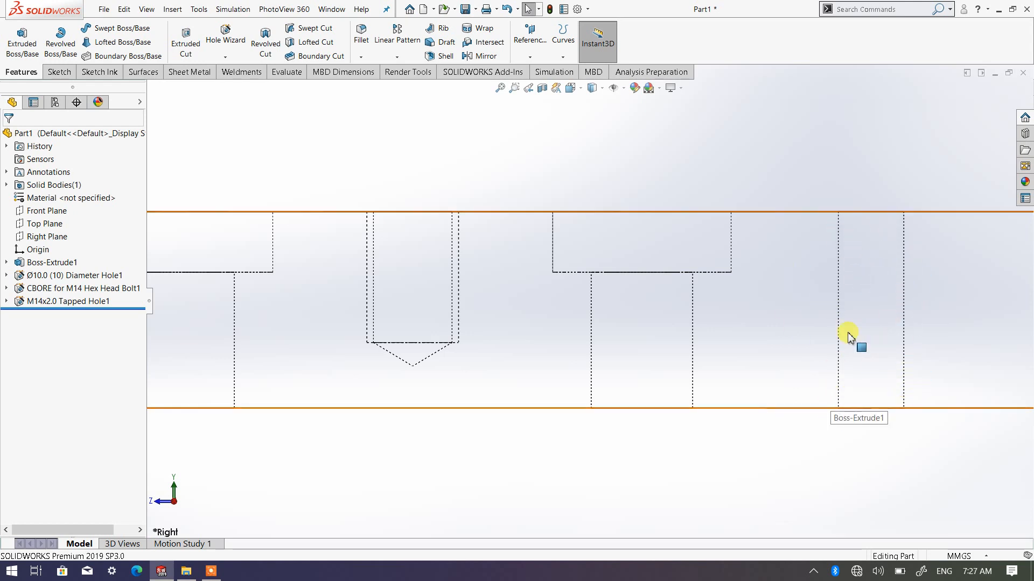
scroll(415, 295, "down", 4)
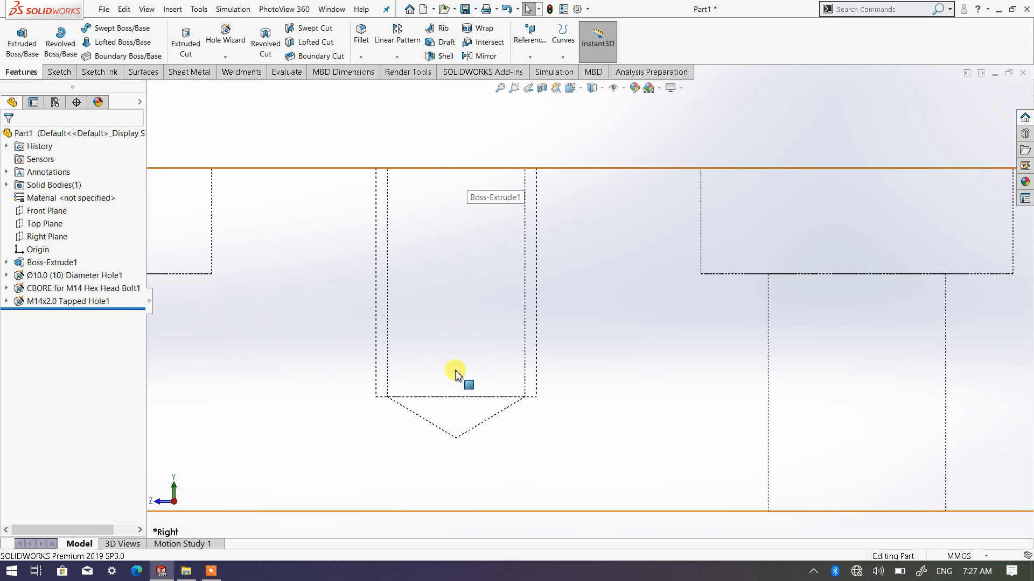
Restore the isometric view and the Shaded With Edges display, and inspect the finished block from several angles
key("ctrl+7")
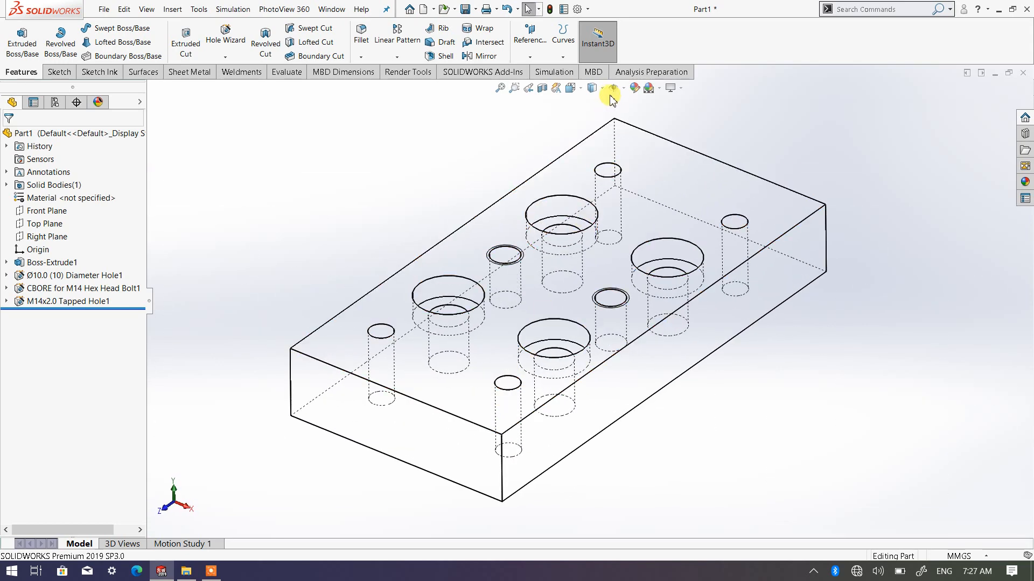
left_click(592, 88)
left_click(592, 106)
scroll(496, 234, "up", 3)
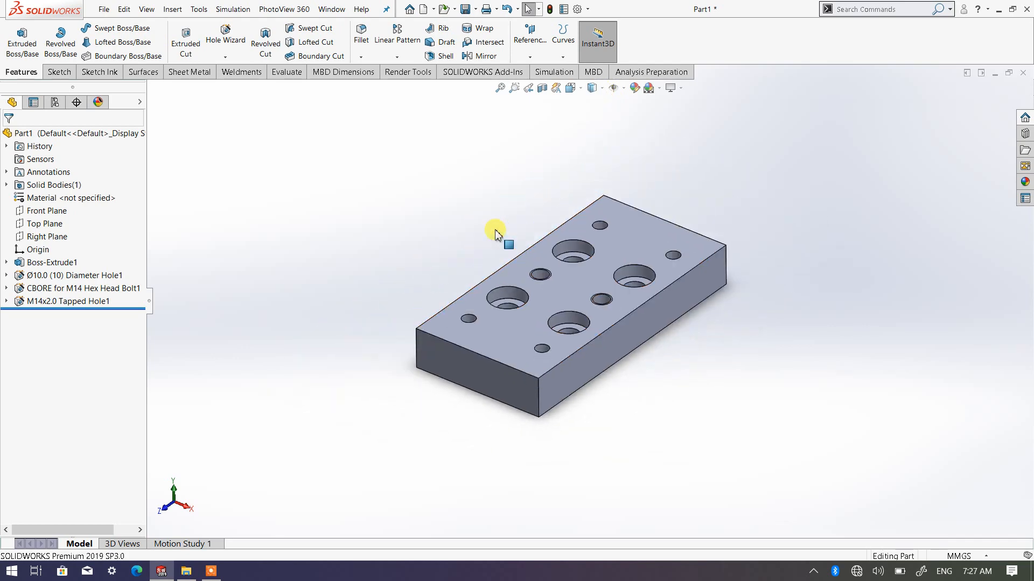
scroll(533, 252, "down", 3)
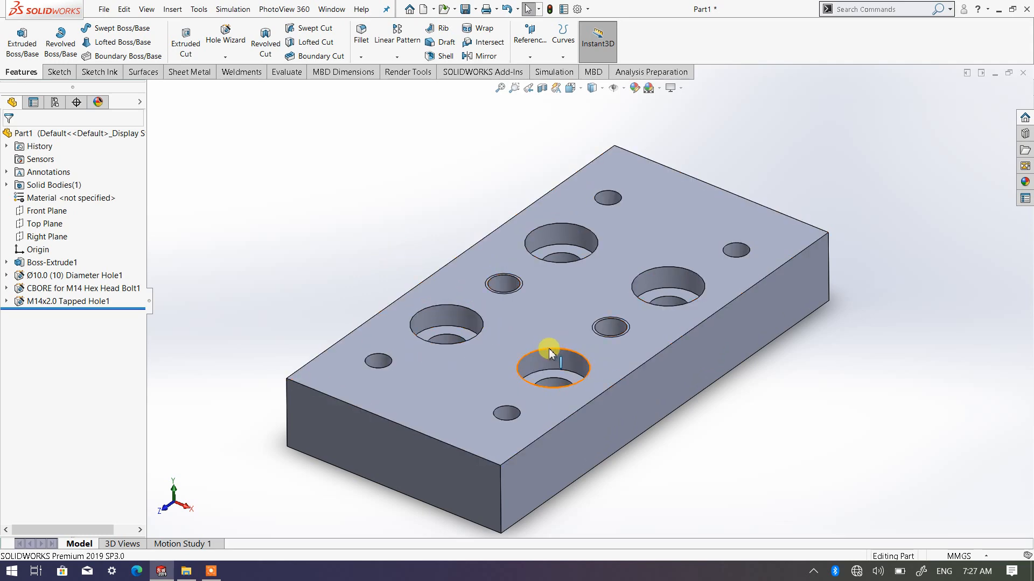
middle_click_drag(547, 350, 496, 350)
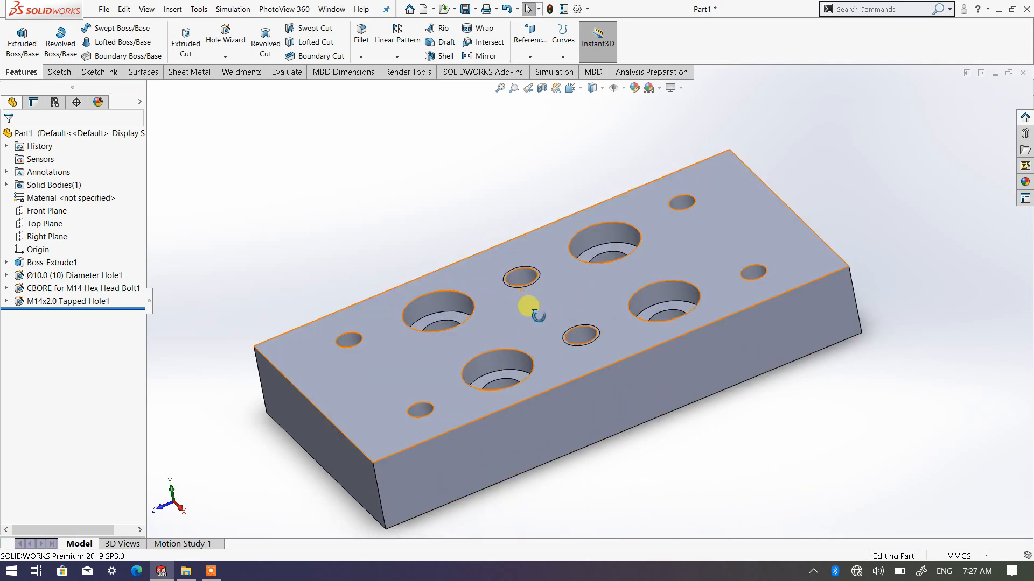
middle_click_drag(528, 304, 551, 366)
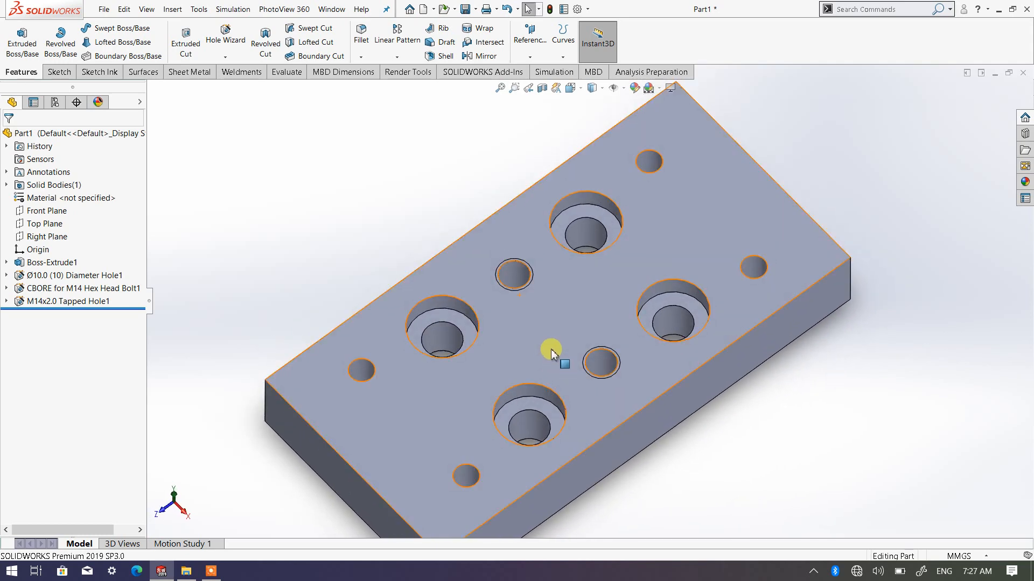
middle_click_drag(538, 318, 538, 229)
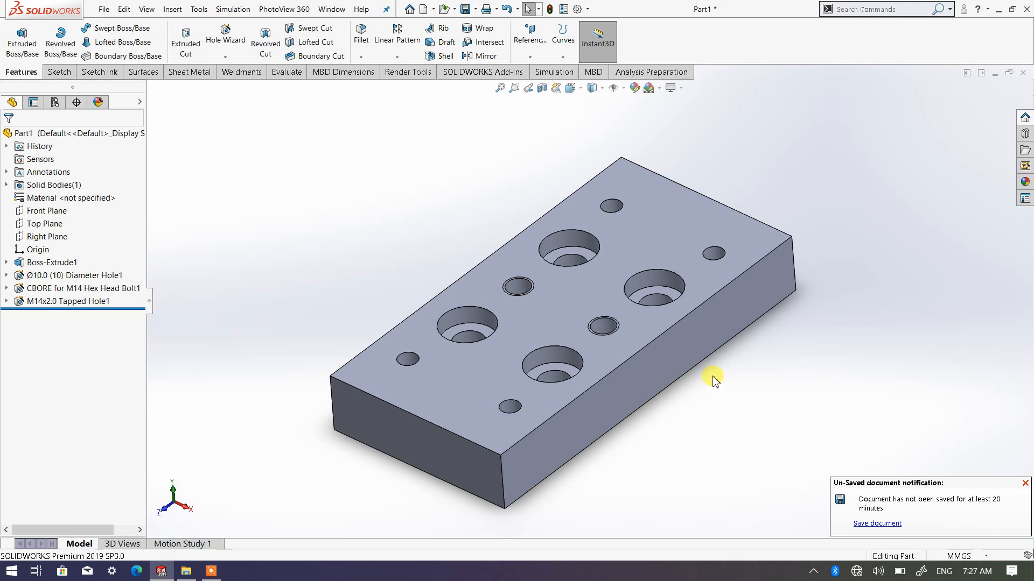